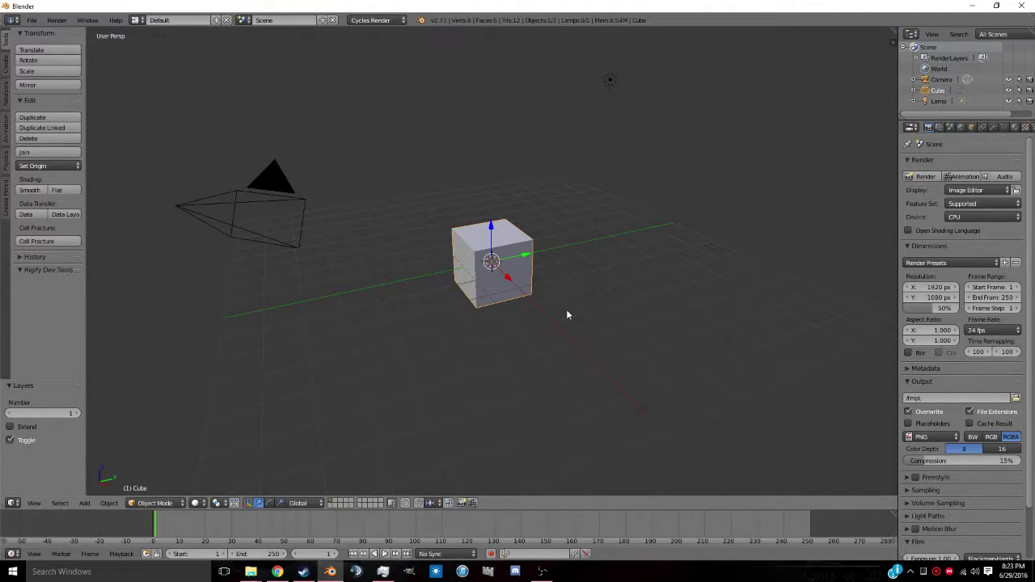
Raise the default cube 1 unit along Z.
{"action": "middle_click_drag", "start_coordinate": [566, 314], "coordinate": [599, 311]}
{"action": "scroll", "coordinate": [574, 304], "scroll_direction": "up", "scroll_amount": 3}
{"action": "middle_click_drag", "start_coordinate": [529, 294], "coordinate": [484, 292]}
{"action": "scroll", "coordinate": [485, 293], "scroll_direction": "down", "scroll_amount": 1}
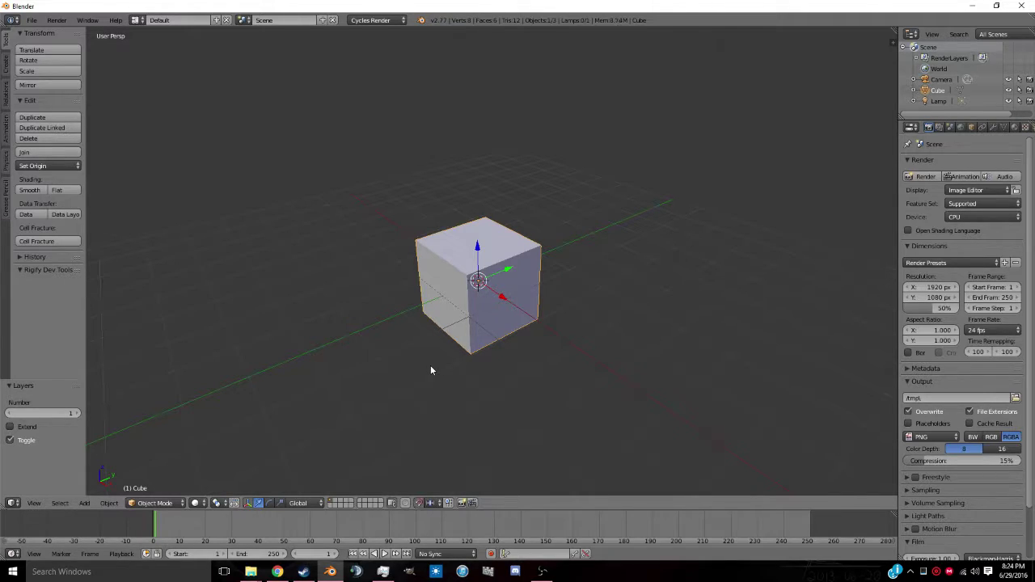
{"action": "key", "text": "o"}
{"action": "left_click_drag", "start_coordinate": [477, 253], "coordinate": [479, 213]}
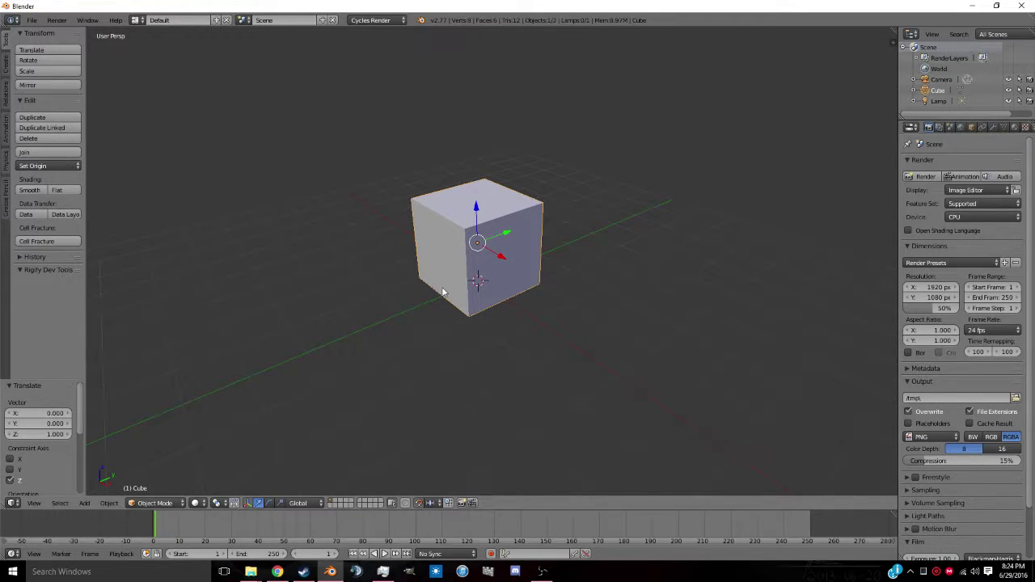
Stretch the cube to twice its width along X (scale 2).
{"action": "middle_click_drag", "start_coordinate": [446, 292], "coordinate": [515, 295]}
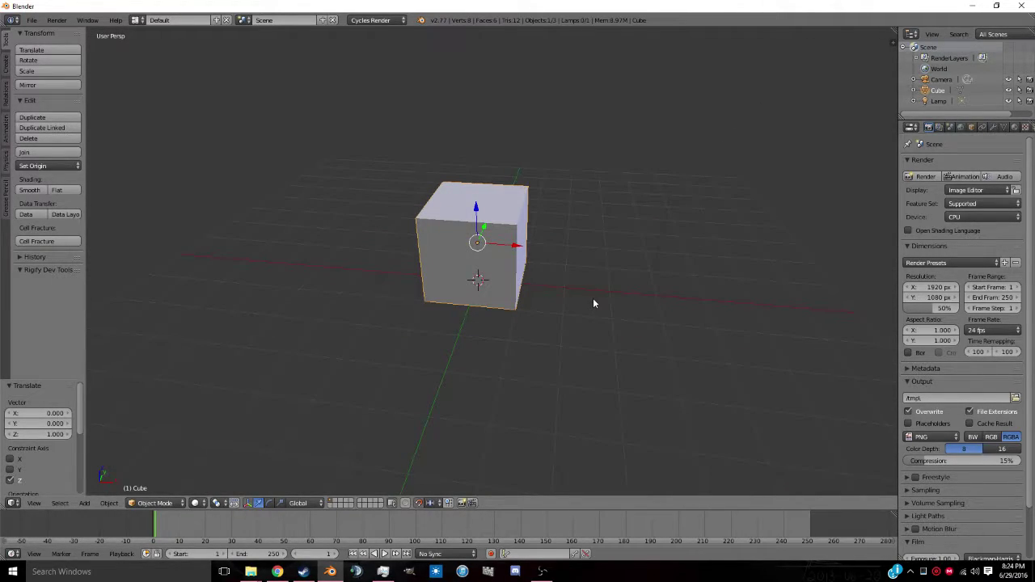
{"action": "key", "text": "s"}
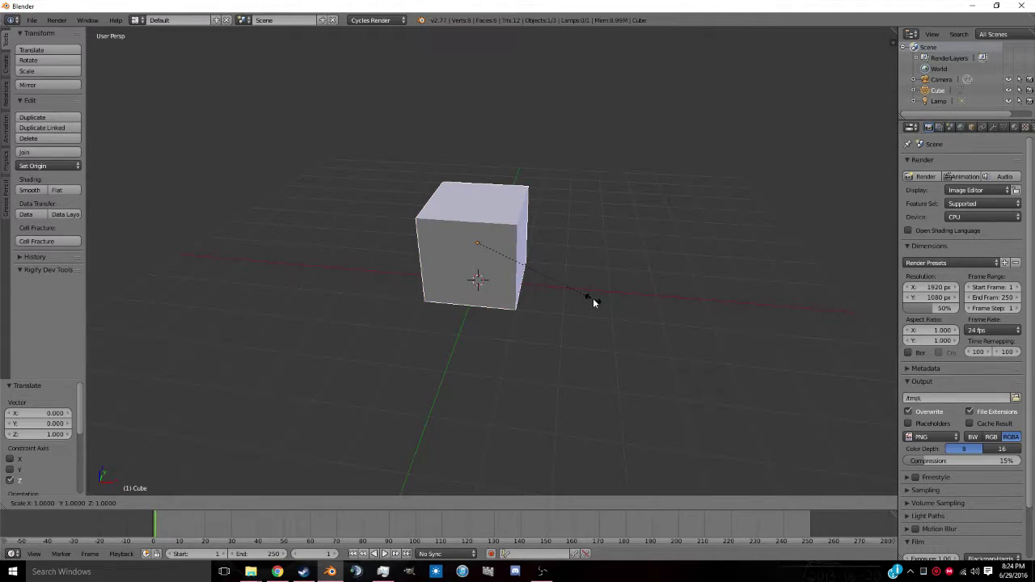
{"action": "key", "text": "x"}
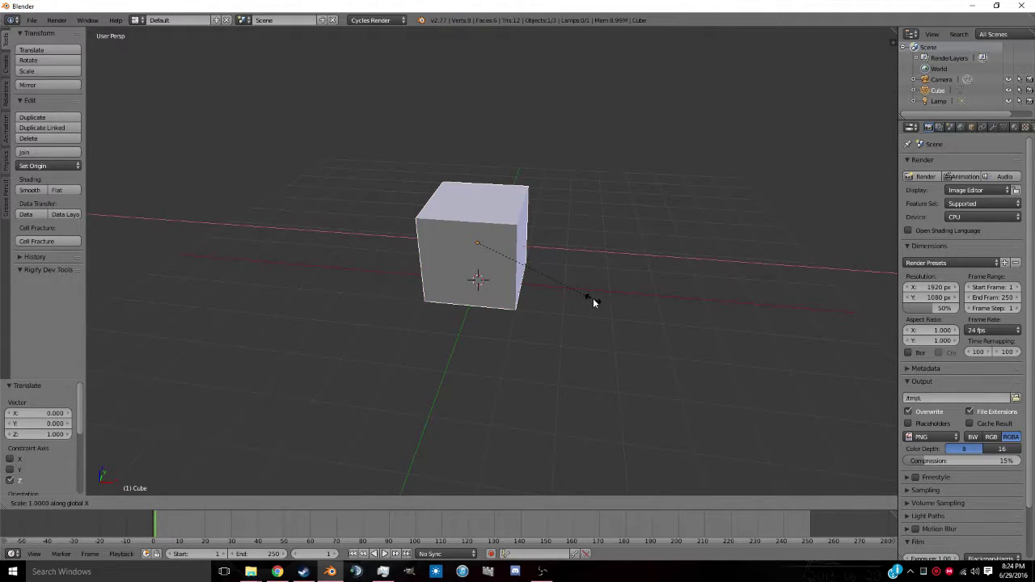
{"action": "type", "text": "2"}
{"action": "key", "text": "Return"}
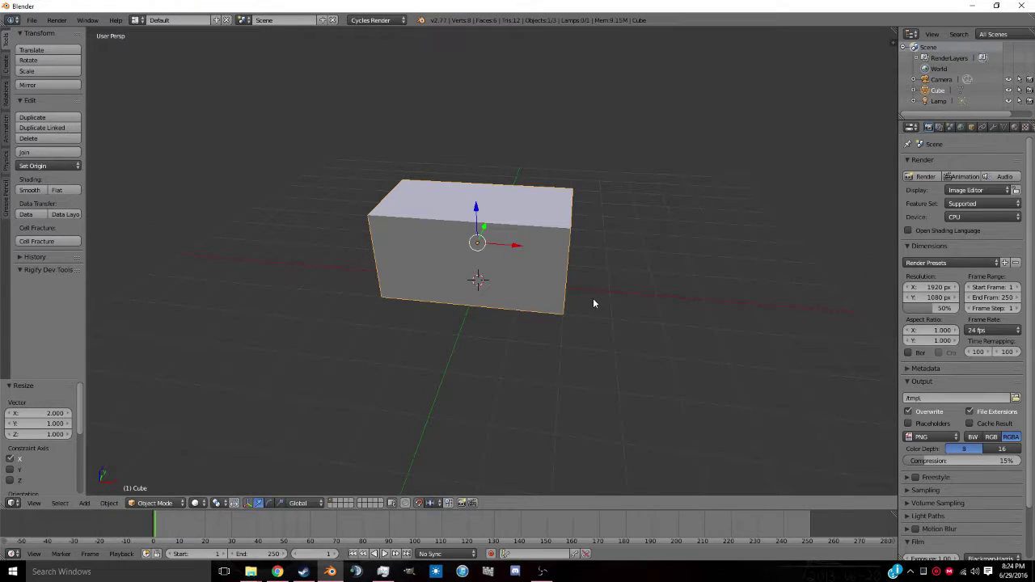
{"action": "middle_click_drag", "start_coordinate": [593, 300], "coordinate": [589, 358], "text": "shift"}
In right orthographic Edit Mode, add three horizontal loop cuts across the block.
{"action": "key", "text": "KP_3"}
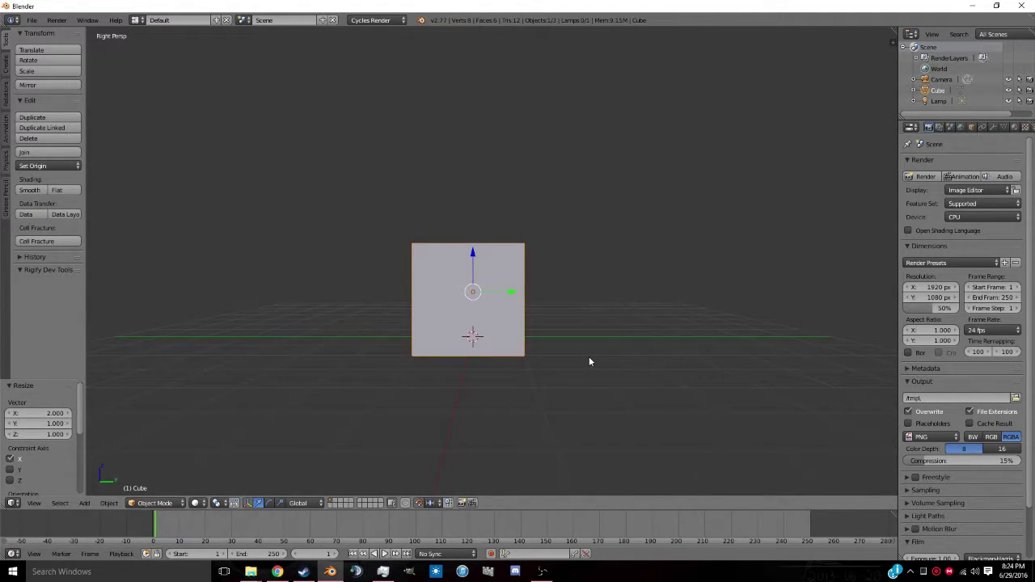
{"action": "key", "text": "KP_5"}
{"action": "scroll", "coordinate": [503, 302], "scroll_direction": "up", "scroll_amount": 3}
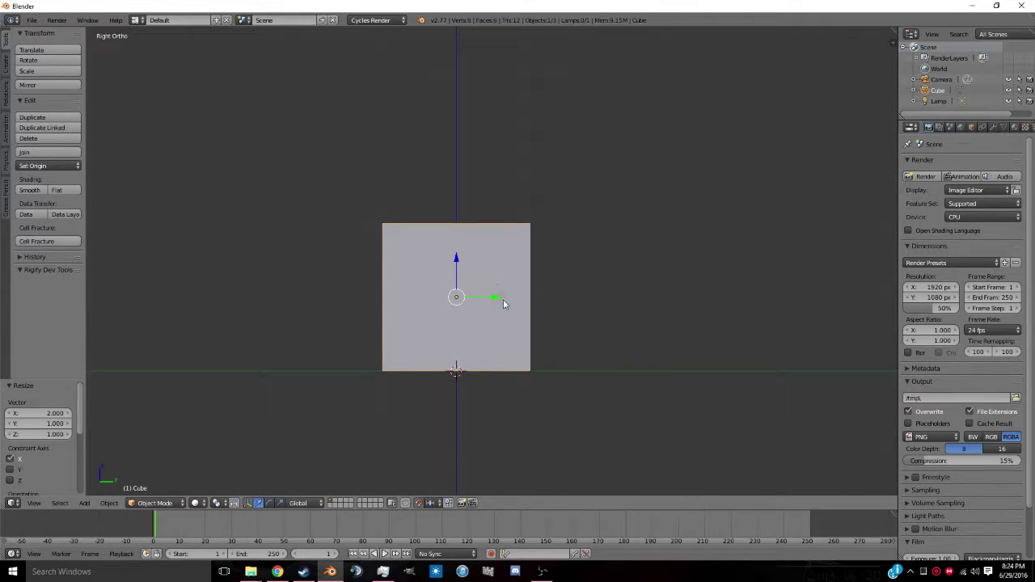
{"action": "scroll", "coordinate": [503, 303], "scroll_direction": "up", "scroll_amount": 2}
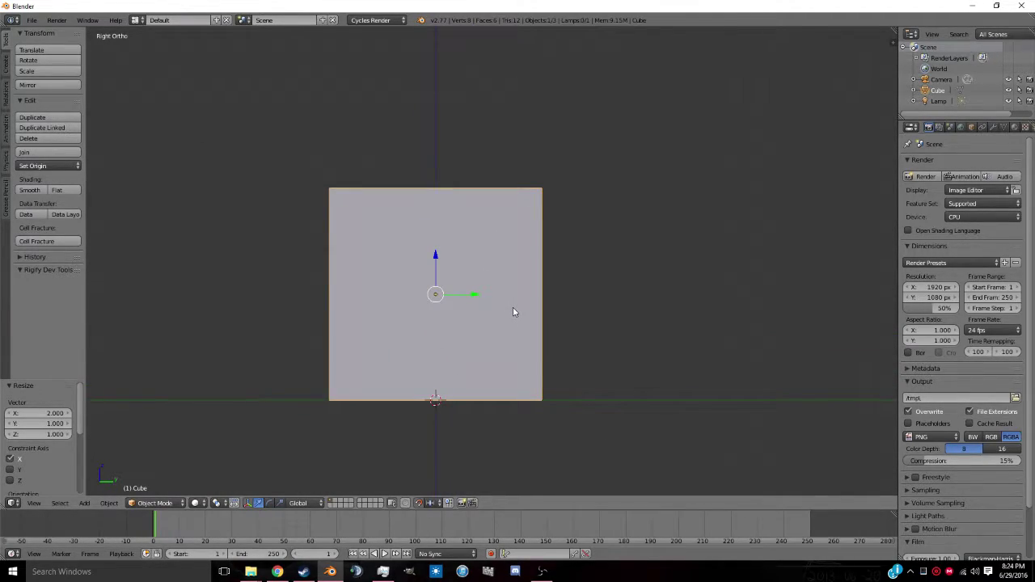
{"action": "key", "text": "Tab"}
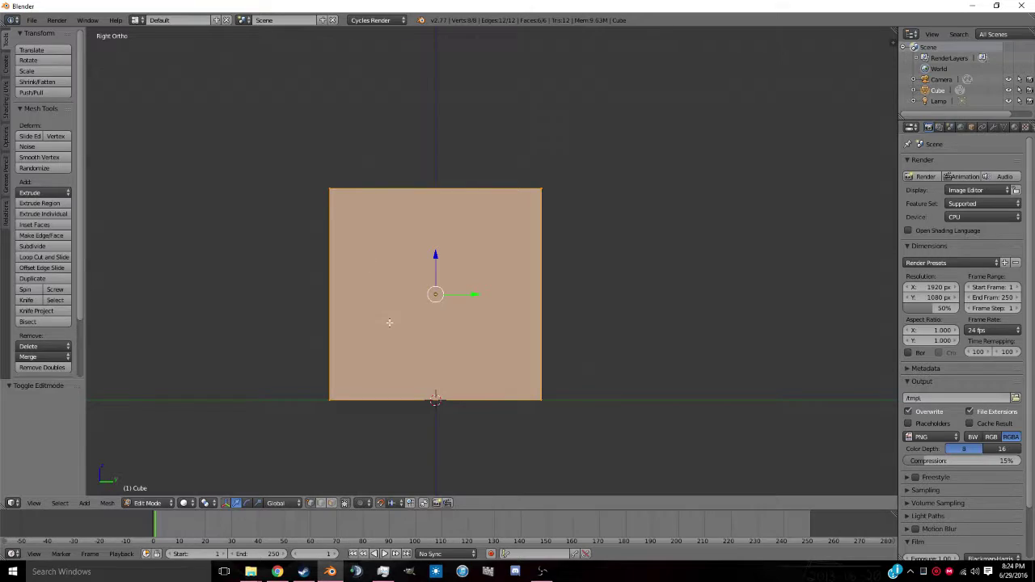
{"action": "key", "text": "ctrl+r"}
{"action": "scroll", "coordinate": [333, 332], "scroll_direction": "up", "scroll_amount": 2}
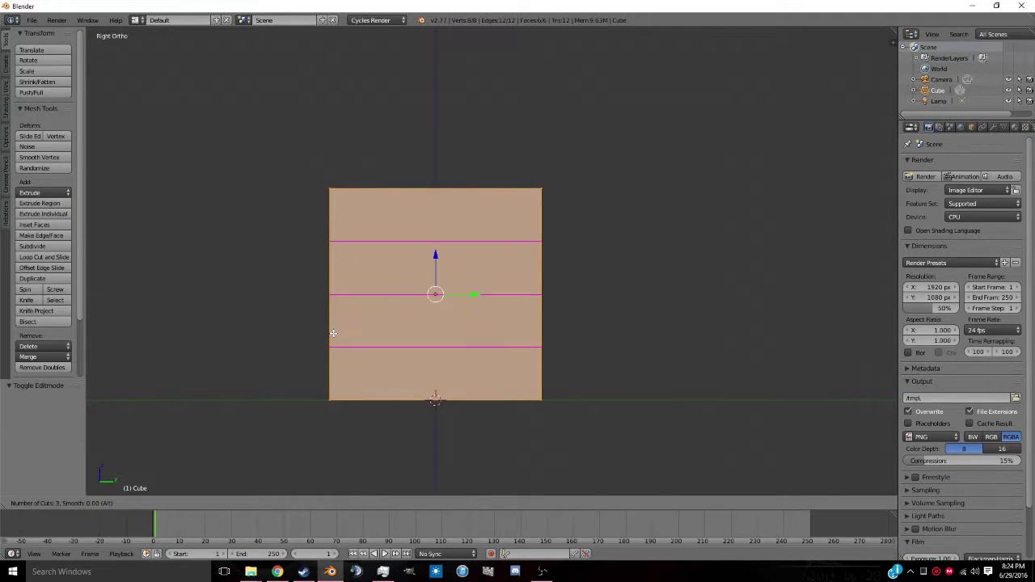
{"action": "left_click", "coordinate": [333, 332]}
{"action": "scroll", "coordinate": [347, 233], "scroll_direction": "up", "scroll_amount": 3}
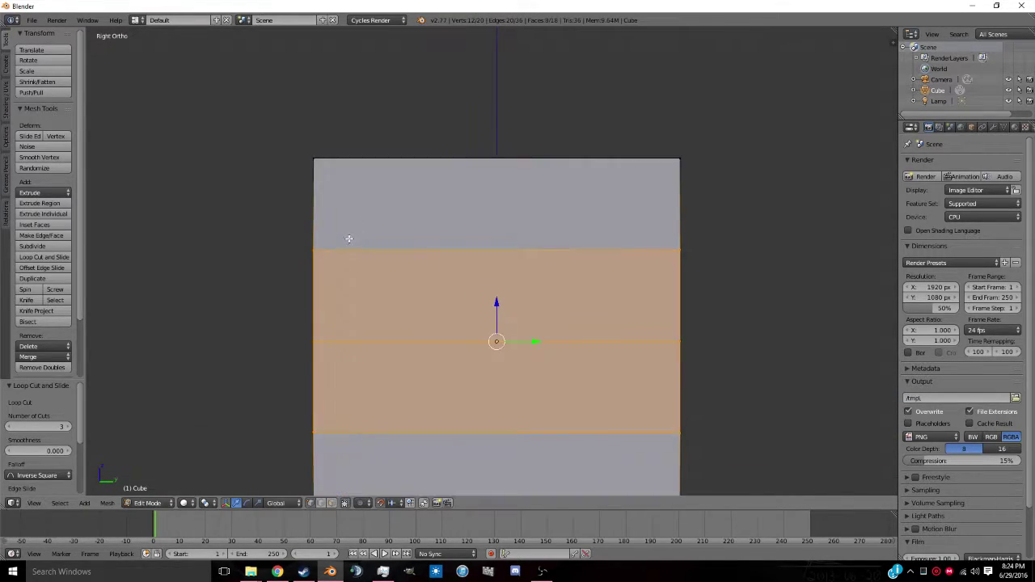
Select the upper edge loop and switch to wireframe in right side view.
{"action": "right_click", "coordinate": [506, 251], "text": "alt"}
{"action": "middle_click_drag", "start_coordinate": [506, 251], "coordinate": [598, 273]}
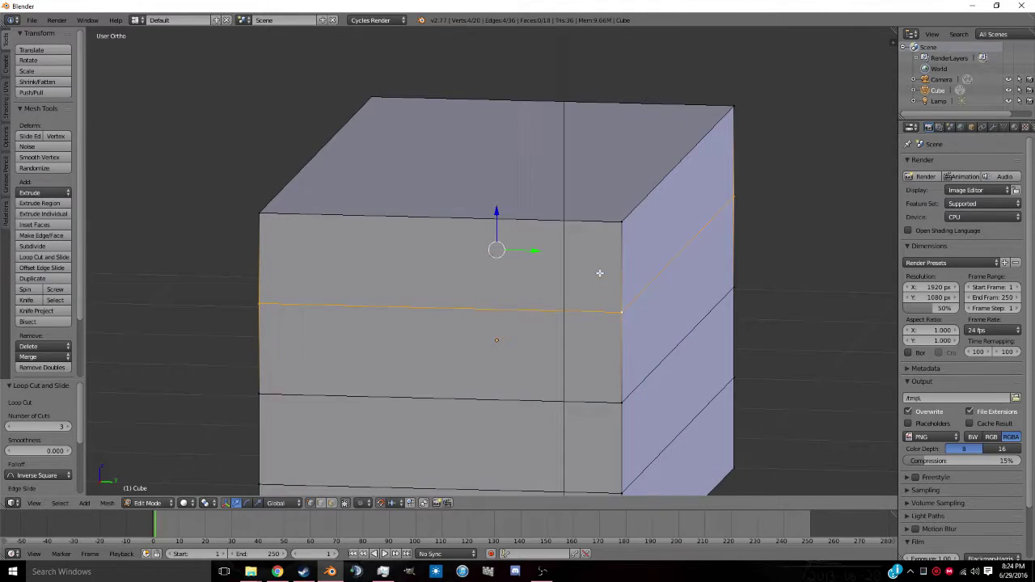
{"action": "key", "text": "z"}
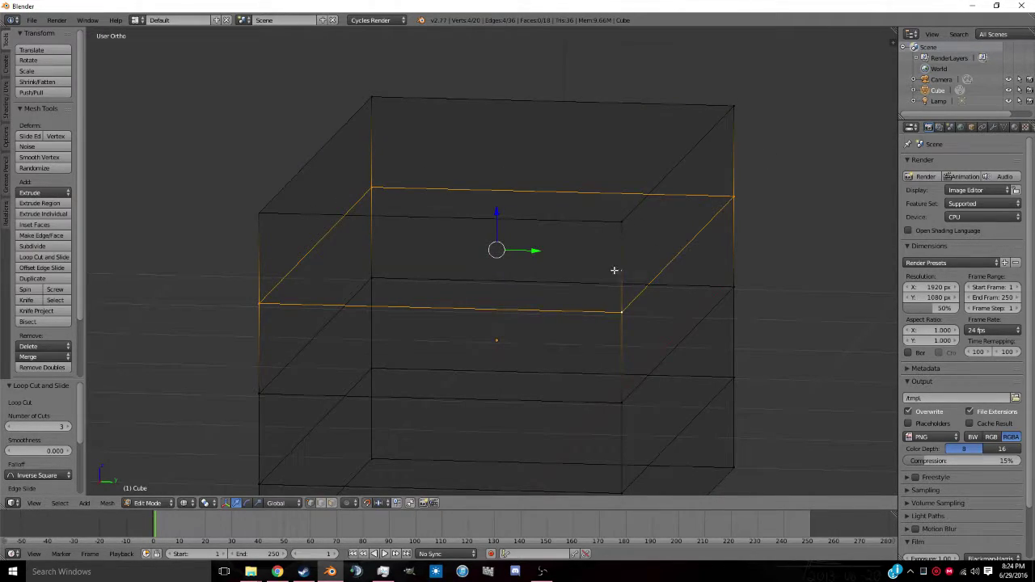
{"action": "key", "text": "z"}
{"action": "key", "text": "KP_3"}
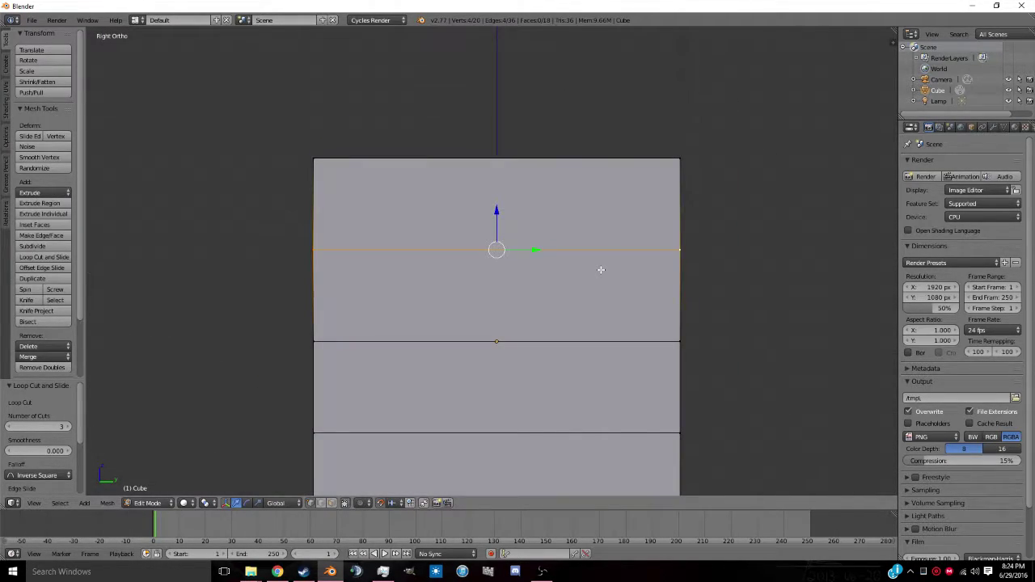
{"action": "key", "text": "z"}
Circle-select the vertices of the top band.
{"action": "key", "text": "c"}
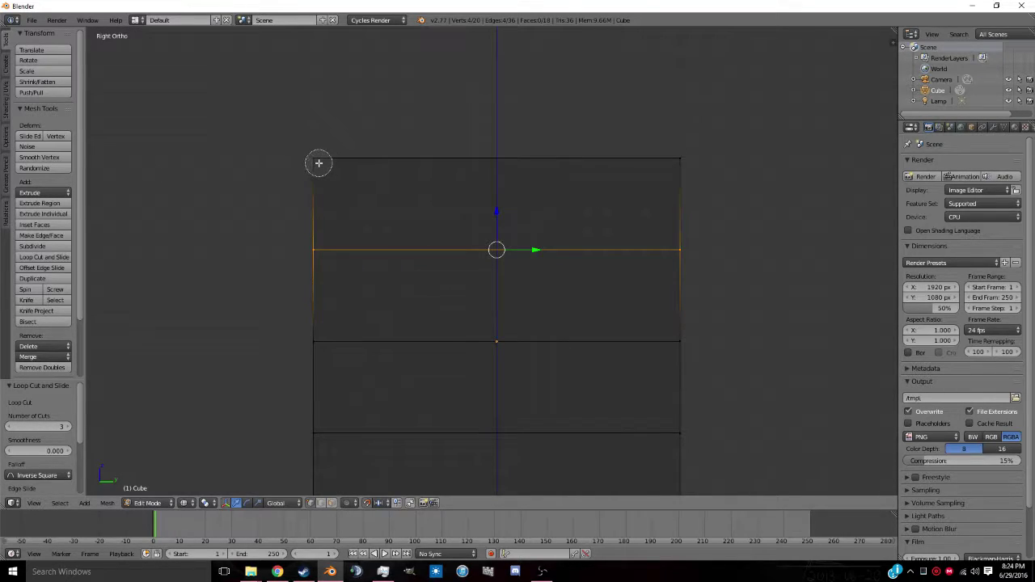
{"action": "left_click_drag", "start_coordinate": [318, 163], "coordinate": [677, 159]}
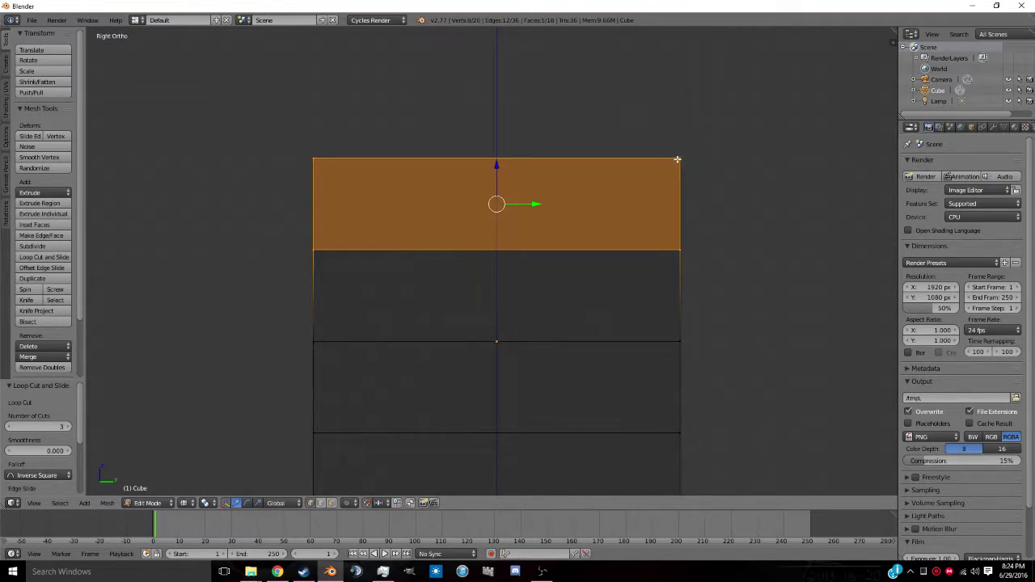
{"action": "key", "text": "c"}
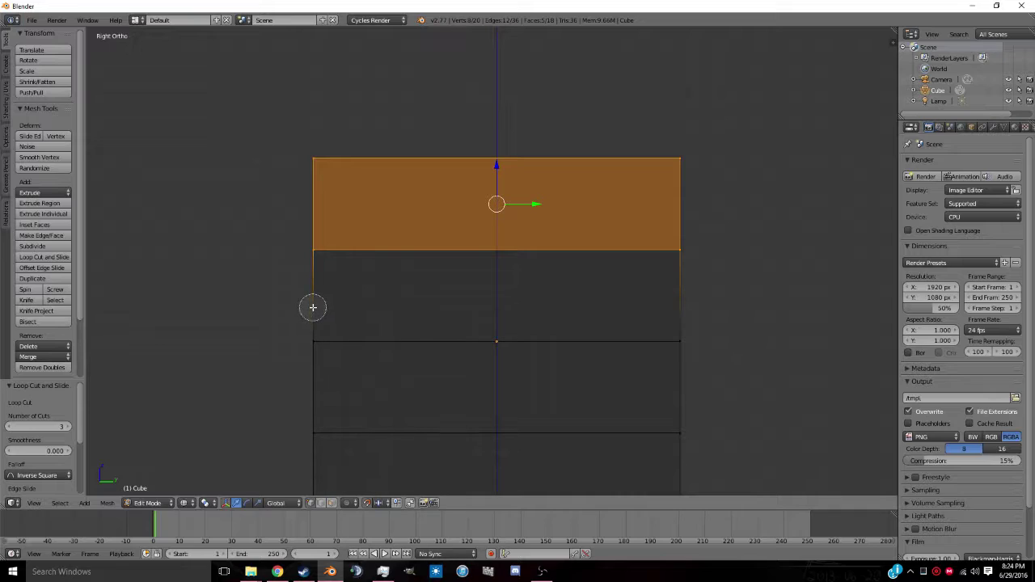
{"action": "left_click", "coordinate": [310, 328]}
{"action": "left_click", "coordinate": [683, 348]}
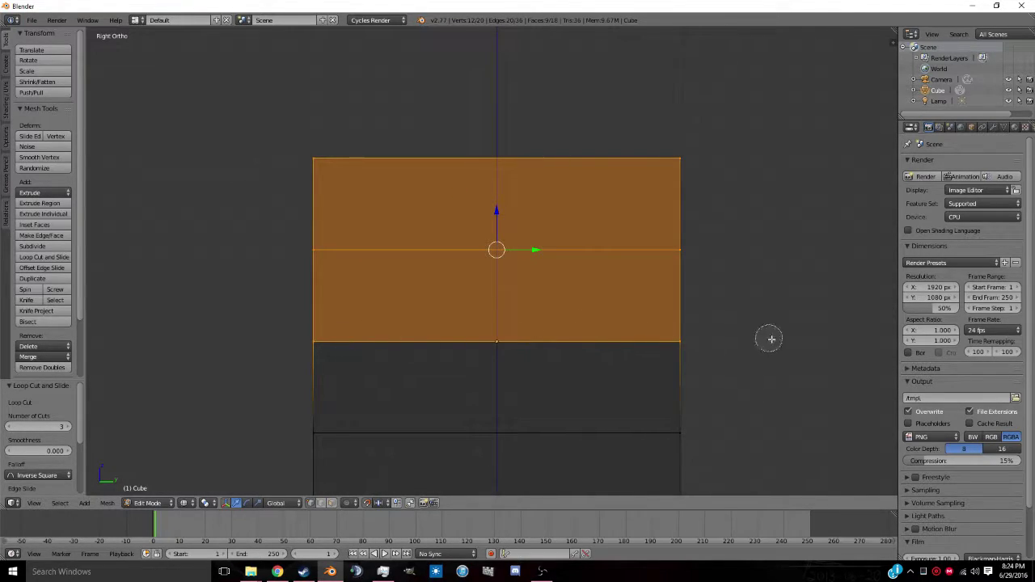
{"action": "middle_click", "coordinate": [692, 342]}
{"action": "middle_click", "coordinate": [318, 339]}
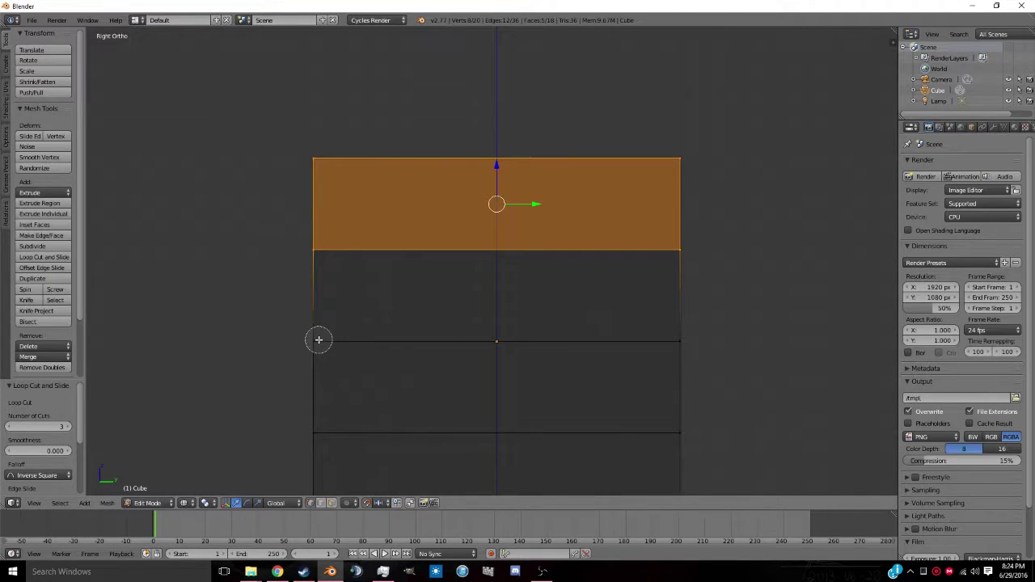
{"action": "key", "text": "Escape"}
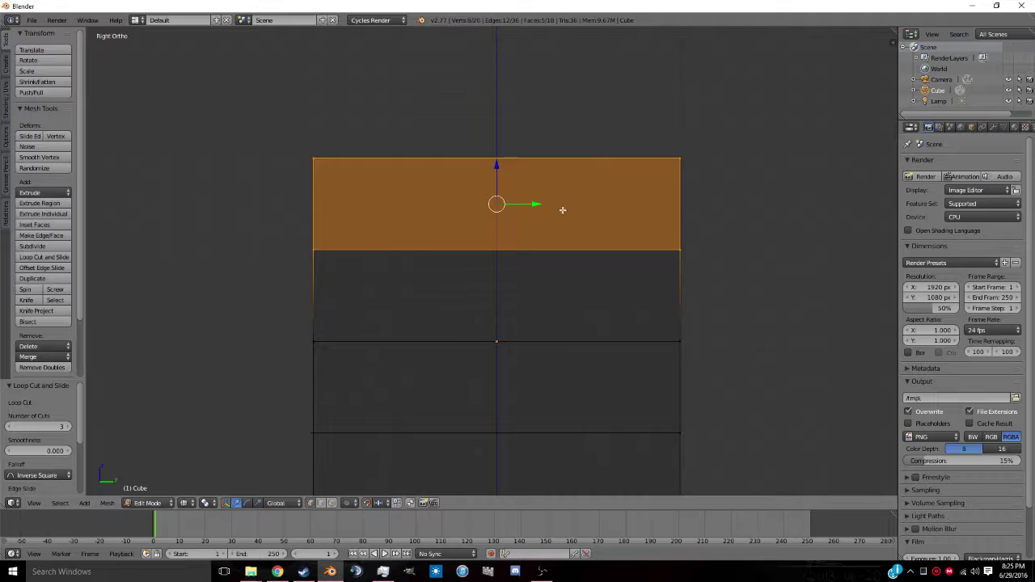
Split the top band off and separate it into its own object, Cube.001.
{"action": "key", "text": "y"}
{"action": "mouse_move", "coordinate": [451, 221]}
{"action": "middle_mouse_down"}
{"action": "mouse_move", "coordinate": [365, 238]}
{"action": "mouse_move", "coordinate": [345, 294]}
{"action": "middle_mouse_up"}
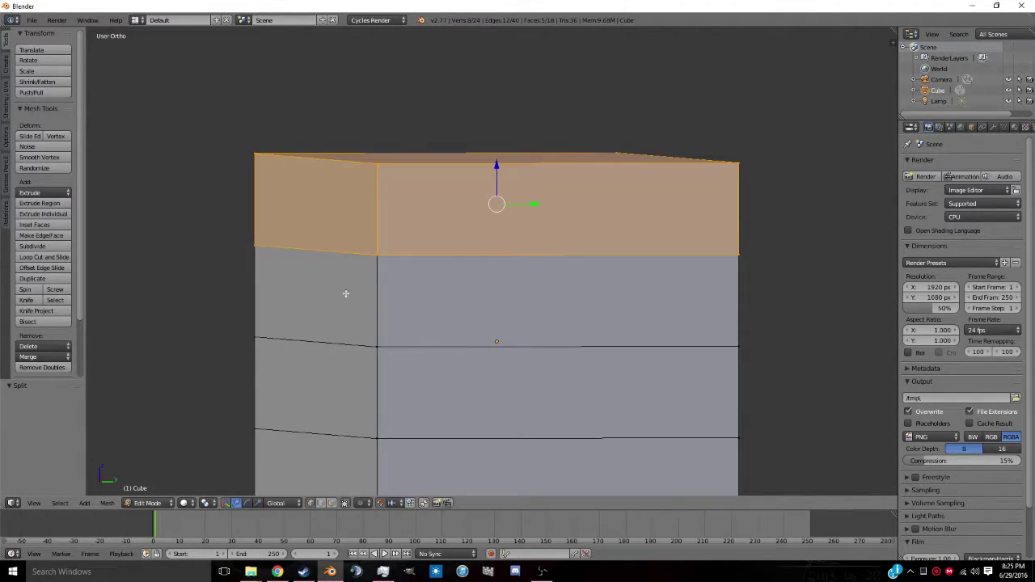
{"action": "key", "text": "p"}
{"action": "left_click", "coordinate": [487, 217]}
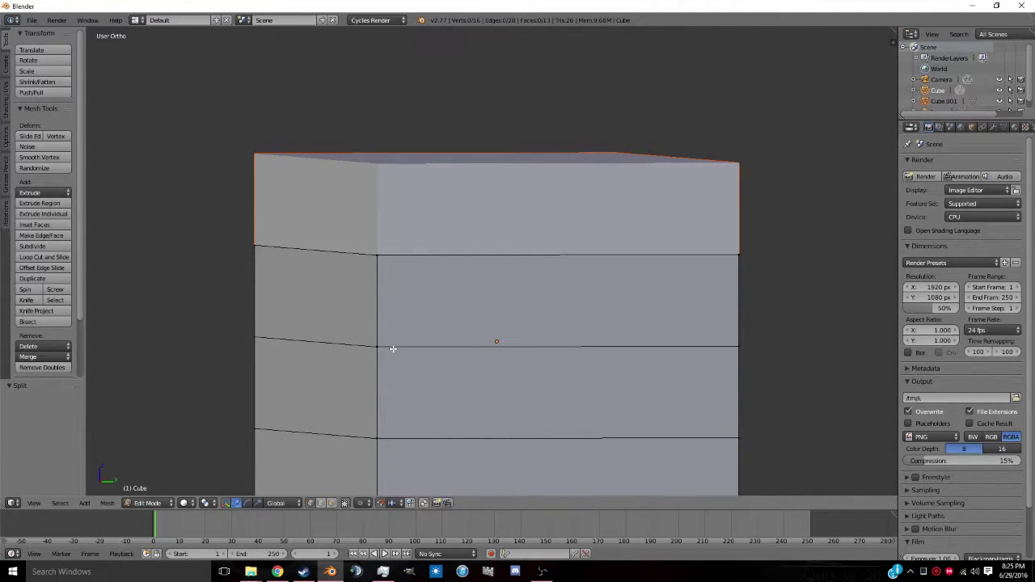
{"action": "key", "text": "Tab"}
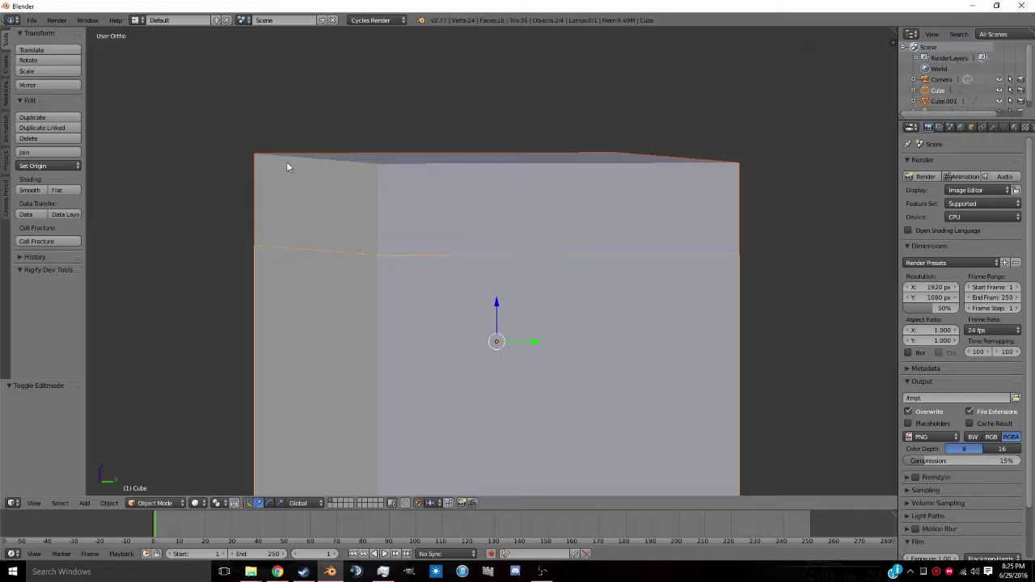
{"action": "right_click", "coordinate": [287, 167]}
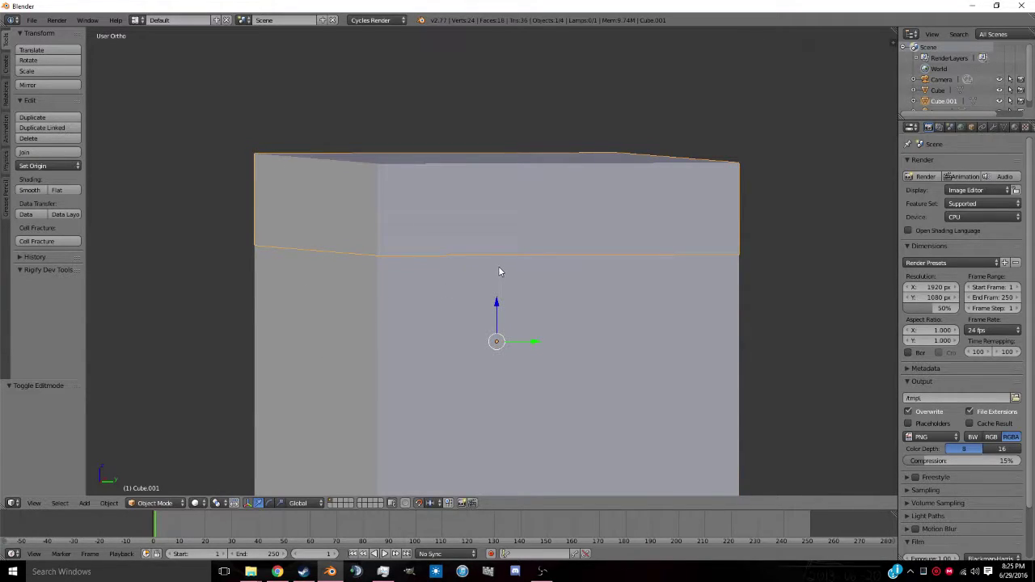
Shift the slab's mesh down 0.4 and -1 along Y so its origin sits on the edge.
{"action": "key", "text": "KP_3"}
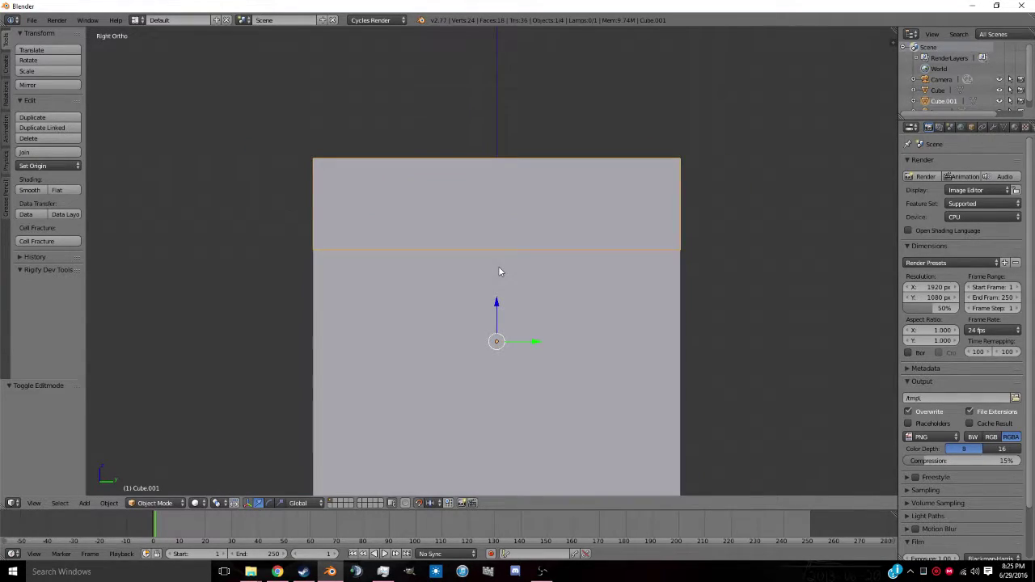
{"action": "key", "text": "Tab"}
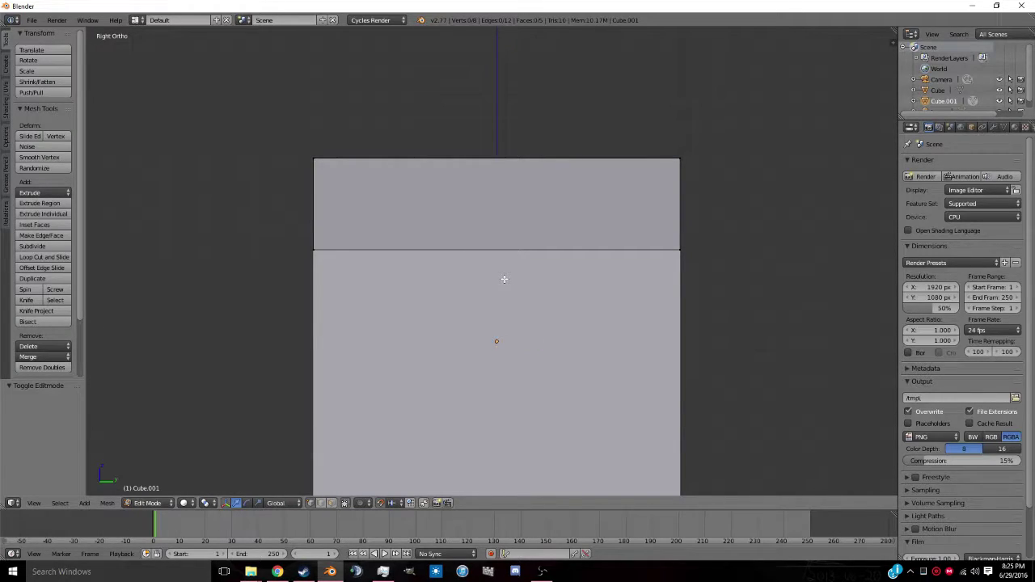
{"action": "key", "text": "a"}
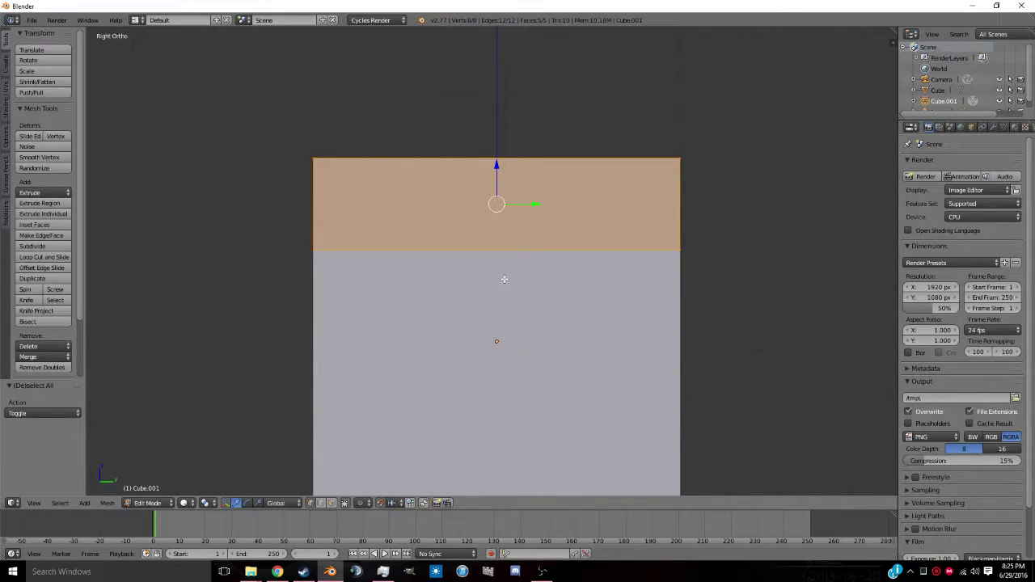
{"action": "left_click_drag", "start_coordinate": [495, 168], "coordinate": [495, 262]}
{"action": "left_click_drag", "start_coordinate": [534, 296], "coordinate": [394, 315]}
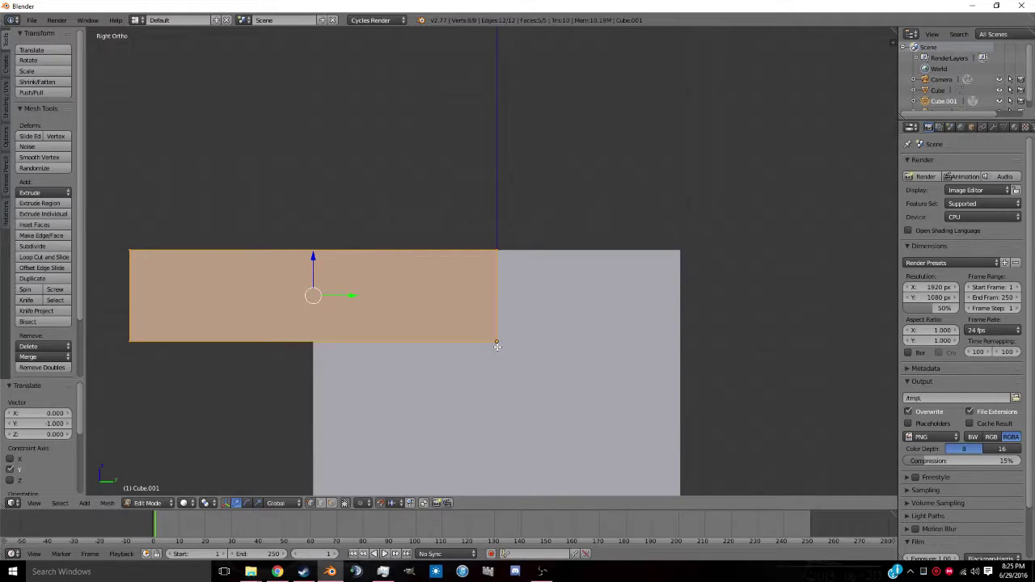
{"action": "key", "text": "Tab"}
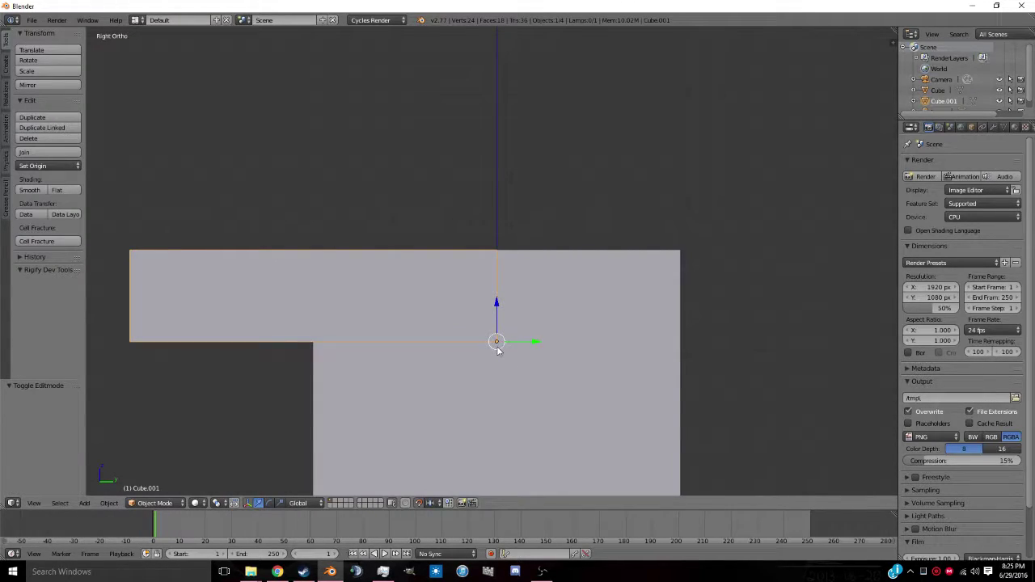
Seat the lid at Y 1, Z 0.5 on the box and test an X rotation, then cancel.
{"action": "left_click_drag", "start_coordinate": [498, 350], "coordinate": [674, 250]}
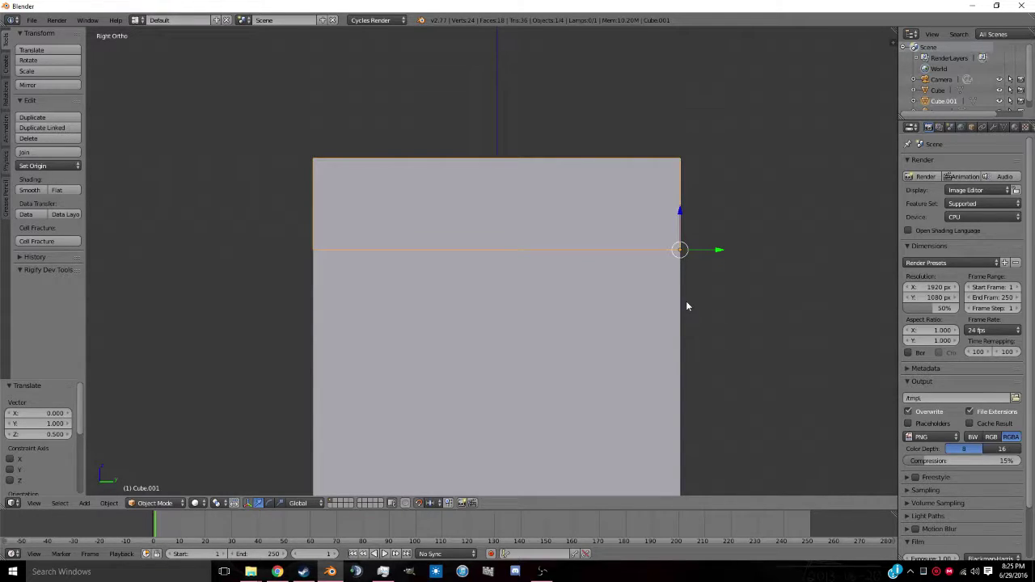
{"action": "middle_click_drag", "start_coordinate": [686, 306], "coordinate": [700, 314]}
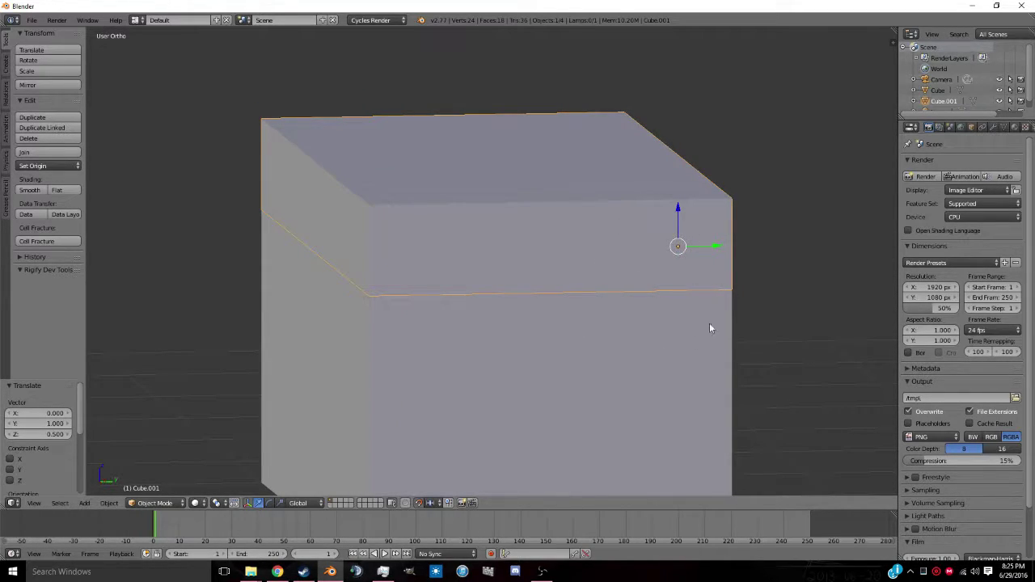
{"action": "key", "text": "r"}
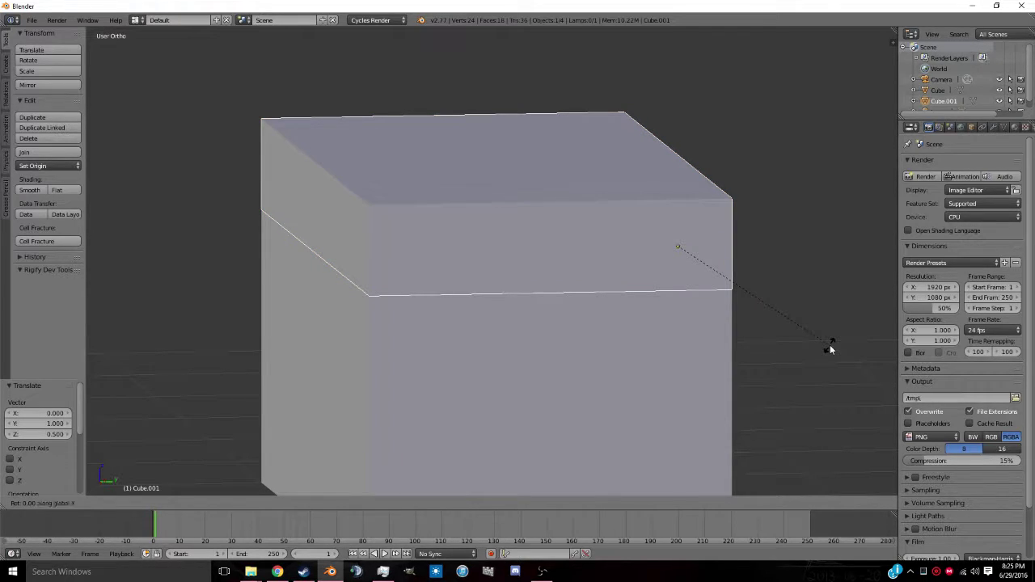
{"action": "key", "text": "x"}
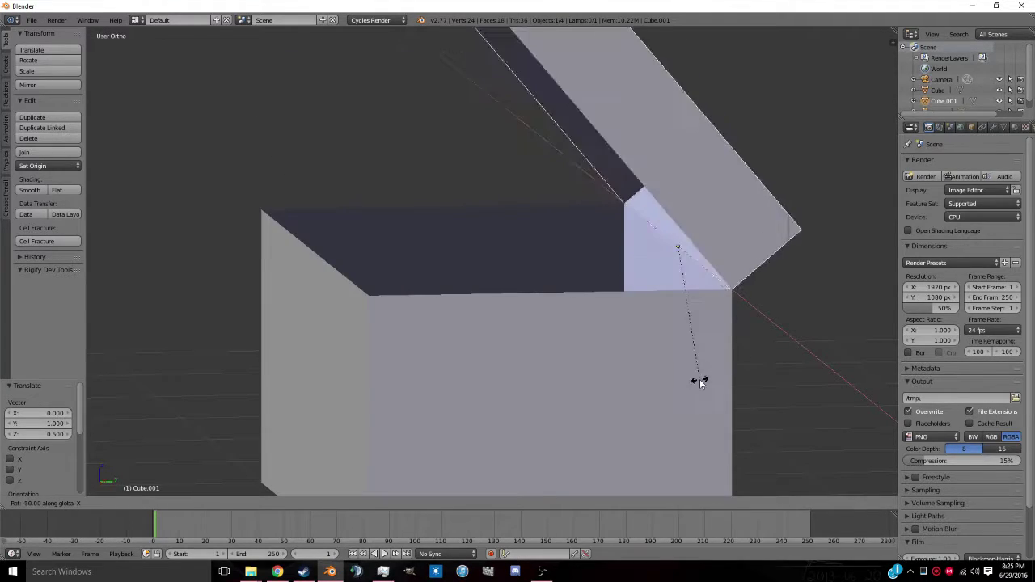
{"action": "key", "text": "Escape"}
{"action": "scroll", "coordinate": [642, 302], "scroll_direction": "down", "scroll_amount": 5}
{"action": "middle_click_drag", "start_coordinate": [610, 364], "coordinate": [748, 288]}
{"action": "scroll", "coordinate": [566, 275], "scroll_direction": "up", "scroll_amount": 5}
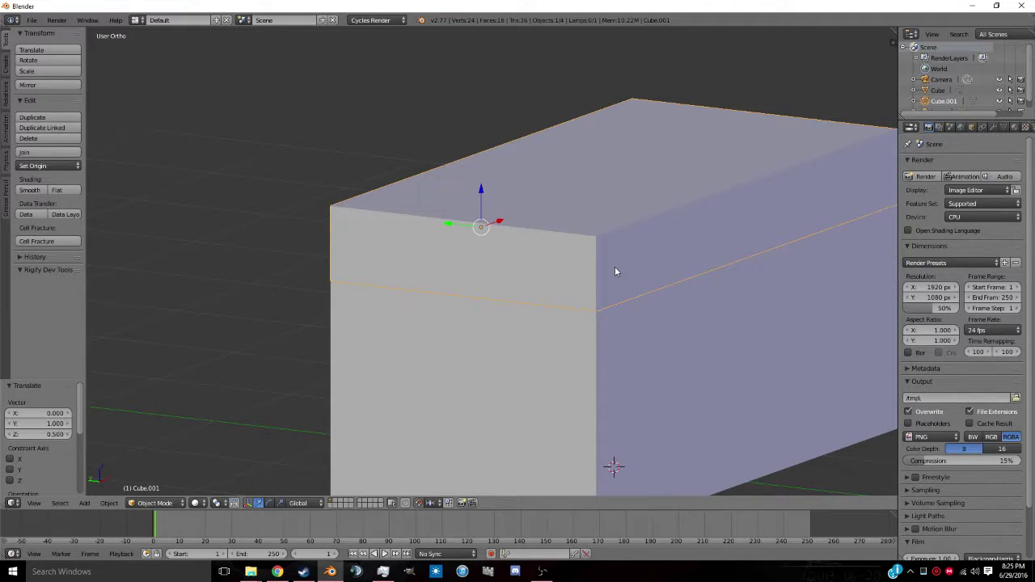
Keyframe the closed lid's LocRotScale at frame 1.
{"action": "scroll", "coordinate": [431, 268], "scroll_direction": "down", "scroll_amount": 3}
{"action": "scroll", "coordinate": [559, 296], "scroll_direction": "up", "scroll_amount": 2}
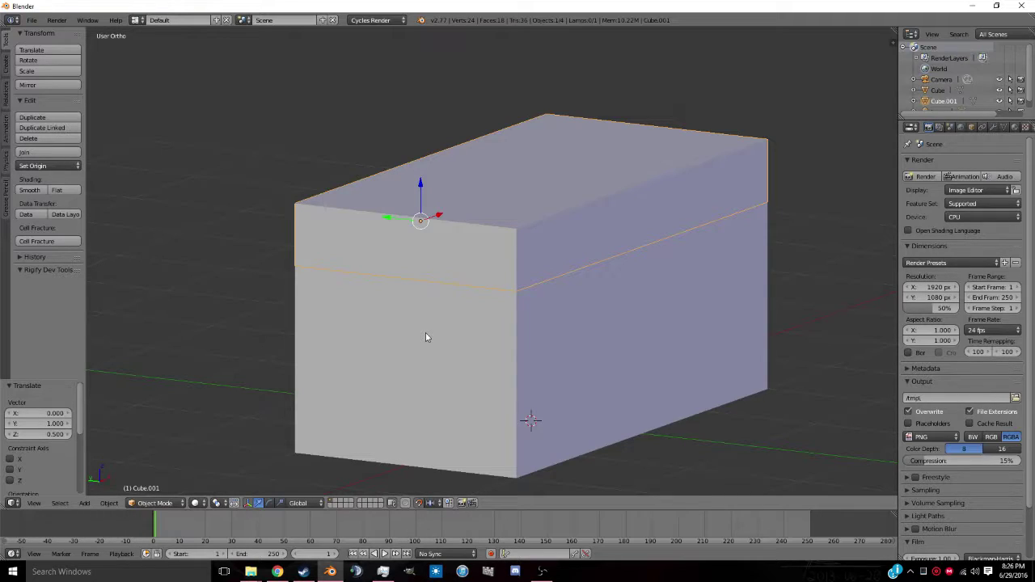
{"action": "key", "text": "i"}
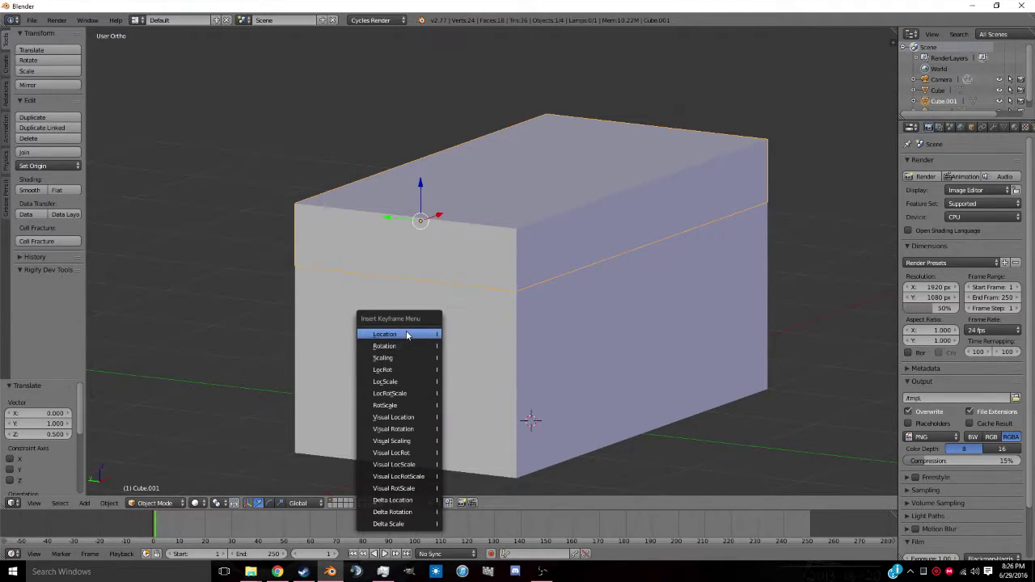
{"action": "left_click", "coordinate": [406, 394]}
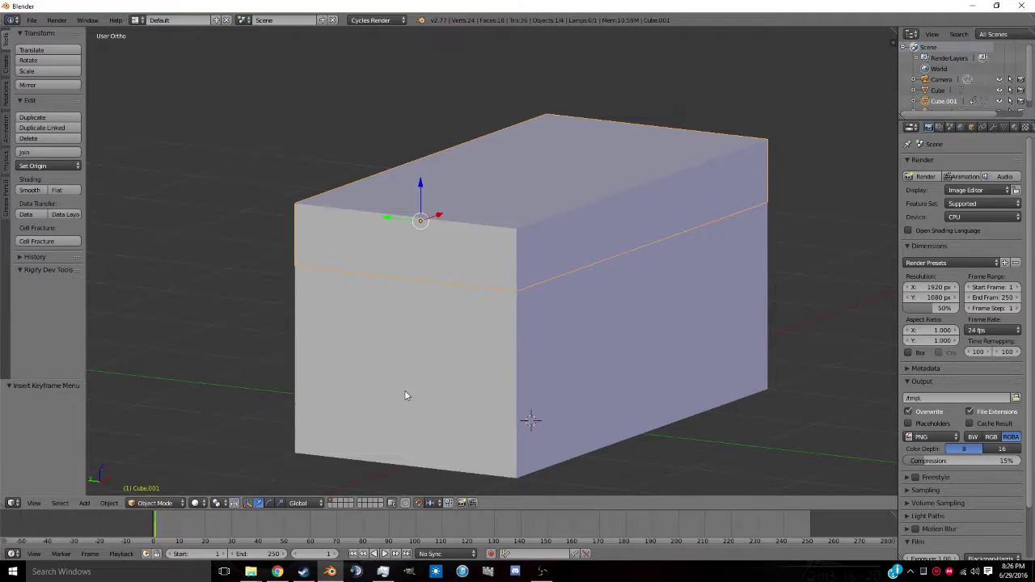
{"action": "middle_click_drag", "start_coordinate": [406, 395], "coordinate": [489, 364]}
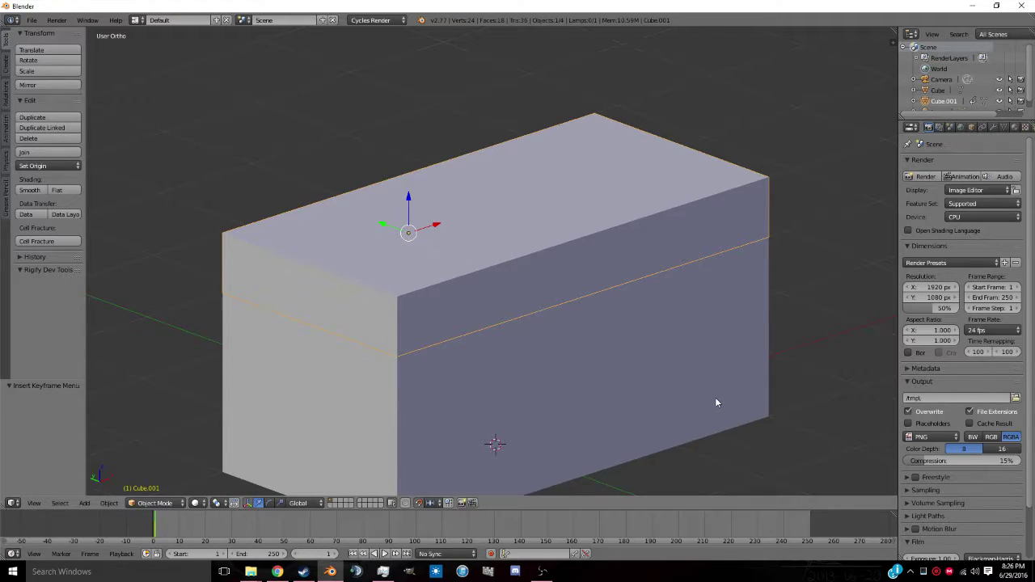
{"action": "middle_click_drag", "start_coordinate": [715, 401], "coordinate": [456, 434]}
{"action": "key", "text": "r"}
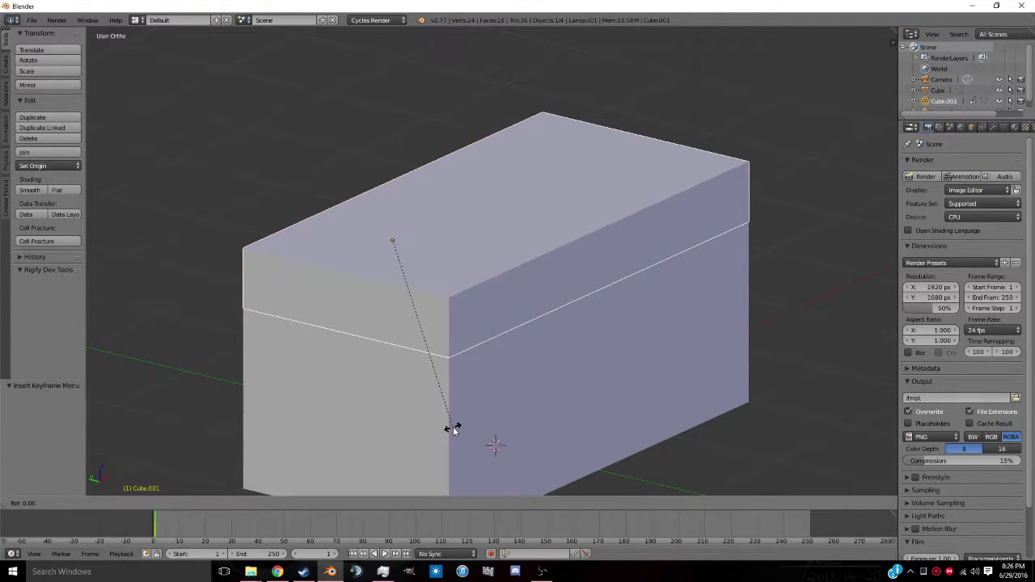
{"action": "right_click", "coordinate": [453, 429]}
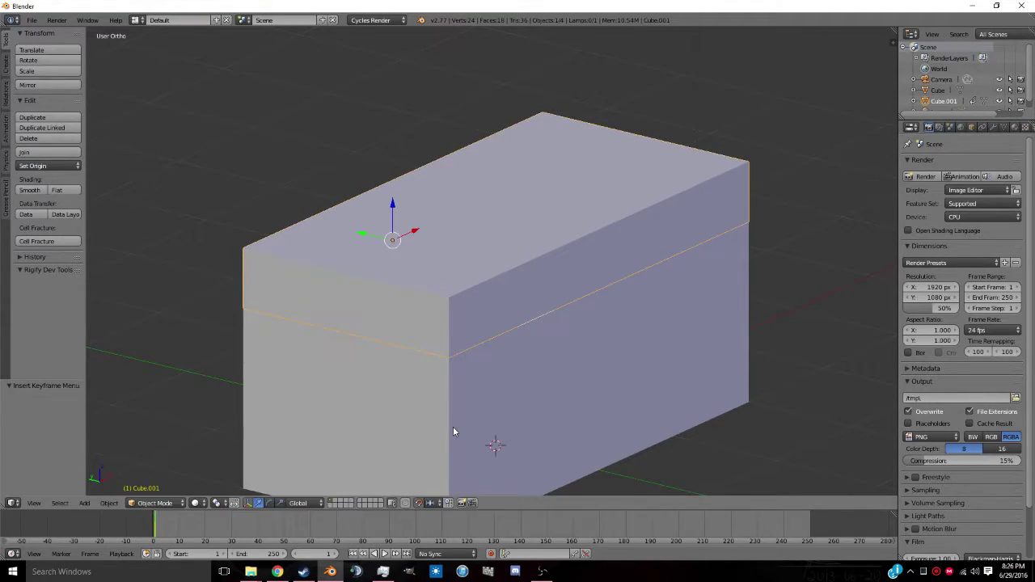
At frame 60, swing the lid open -90° about X and keyframe it.
{"action": "left_click", "coordinate": [311, 524]}
{"action": "key", "text": "r"}
{"action": "key", "text": "x"}
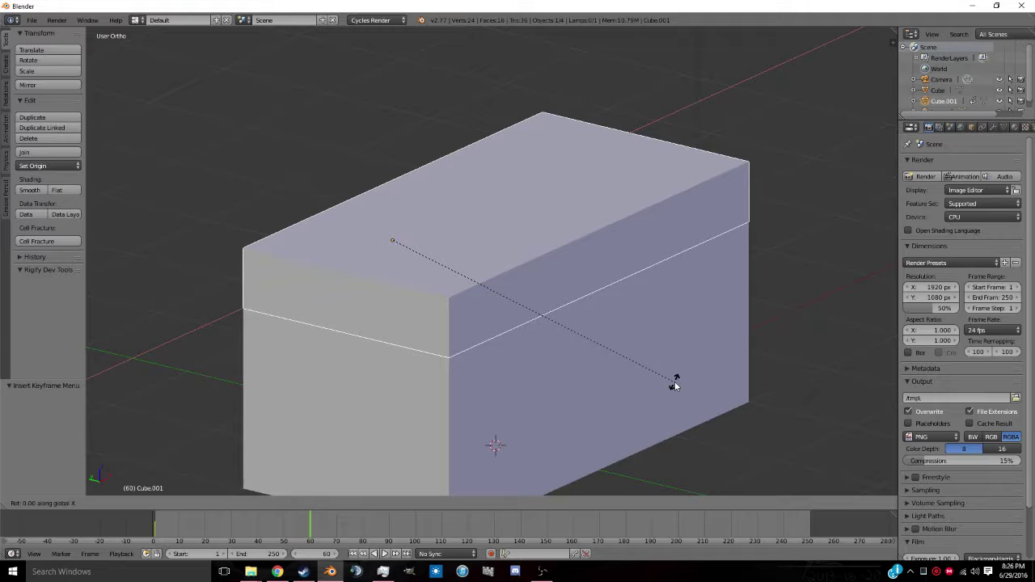
{"action": "type", "text": "-90"}
{"action": "key", "text": "Return"}
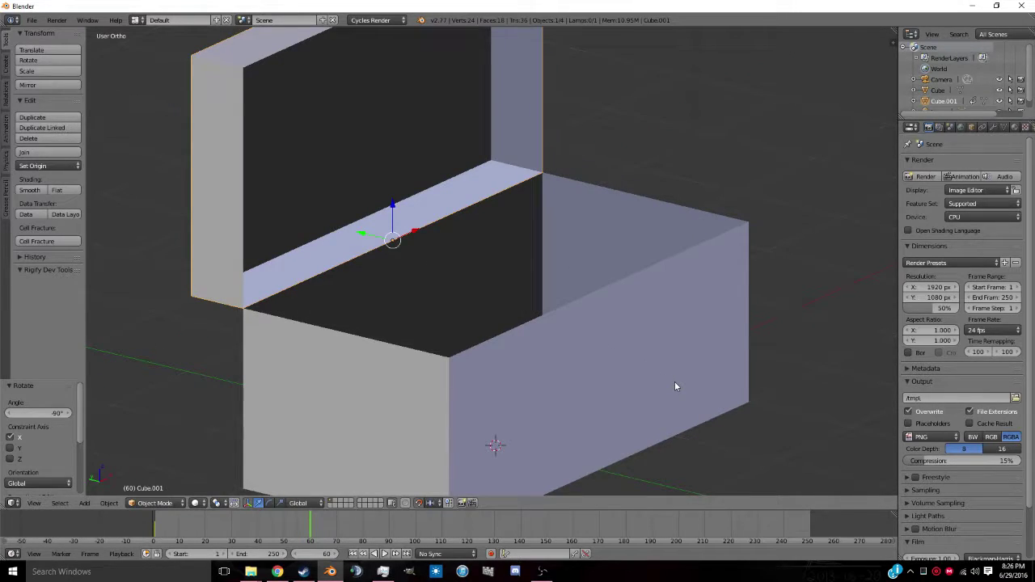
{"action": "key", "text": "i"}
{"action": "left_click", "coordinate": [616, 377]}
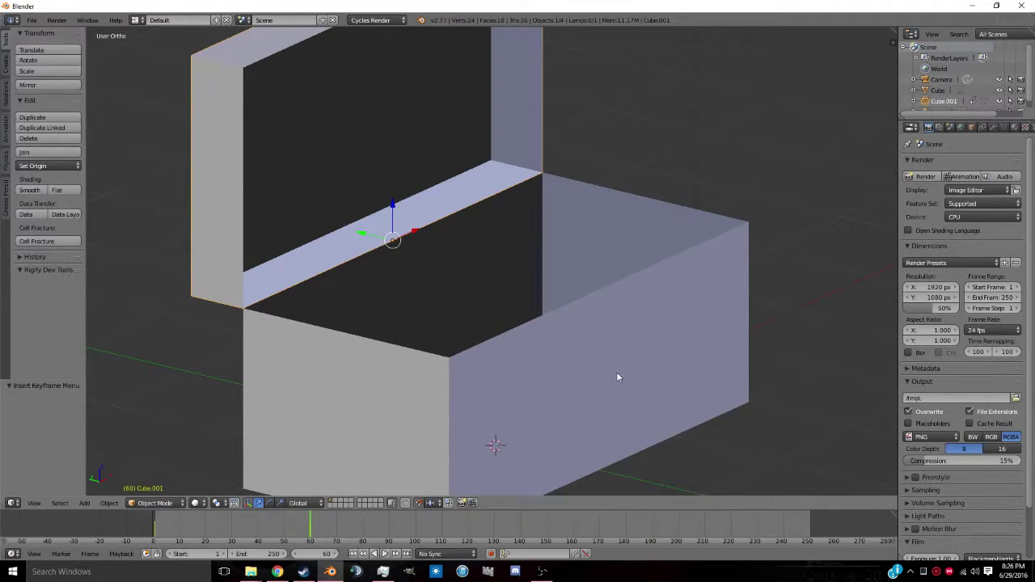
Keyframe the open lid at frame 120, then rotate it 90° shut and keyframe at 180.
{"action": "left_click_drag", "start_coordinate": [420, 530], "coordinate": [469, 530]}
{"action": "key", "text": "i"}
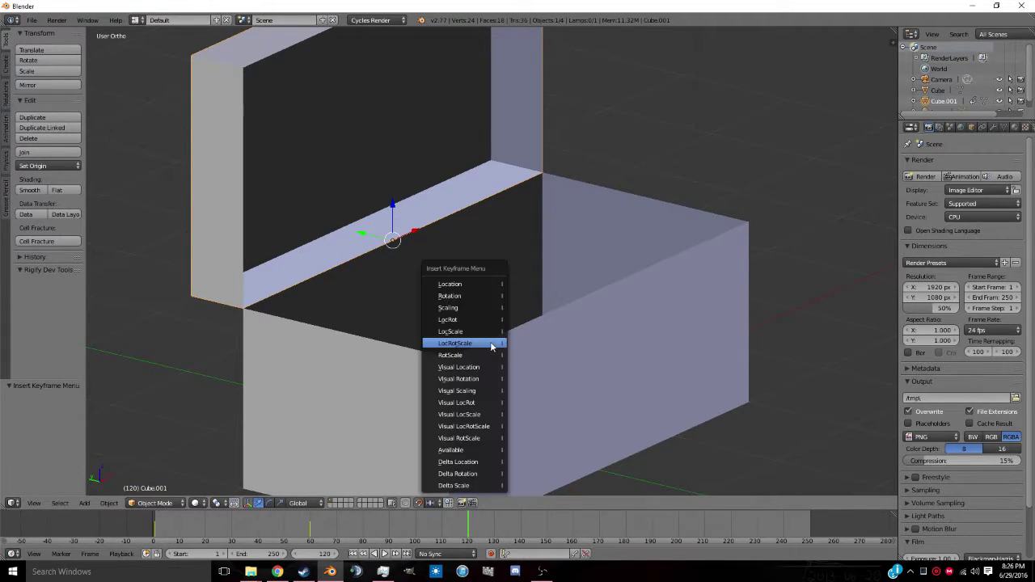
{"action": "left_click", "coordinate": [491, 344]}
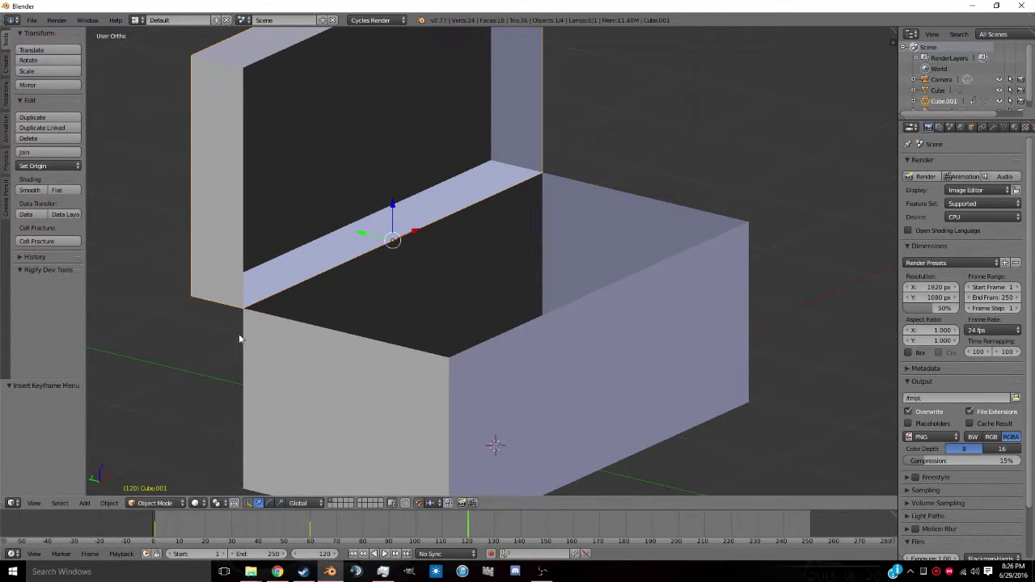
{"action": "left_click", "coordinate": [626, 524]}
{"action": "type", "text": "r"}
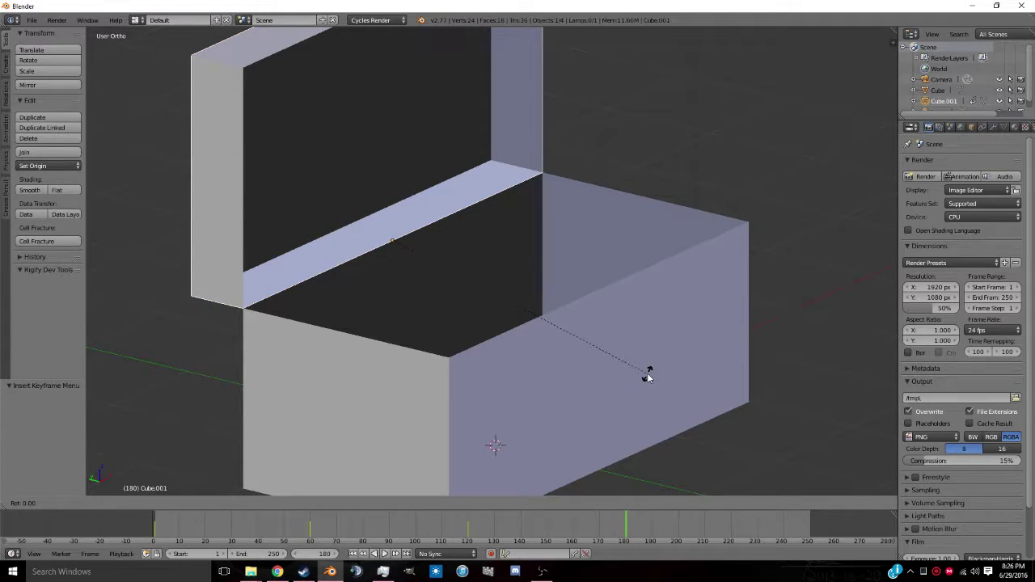
{"action": "type", "text": "x90"}
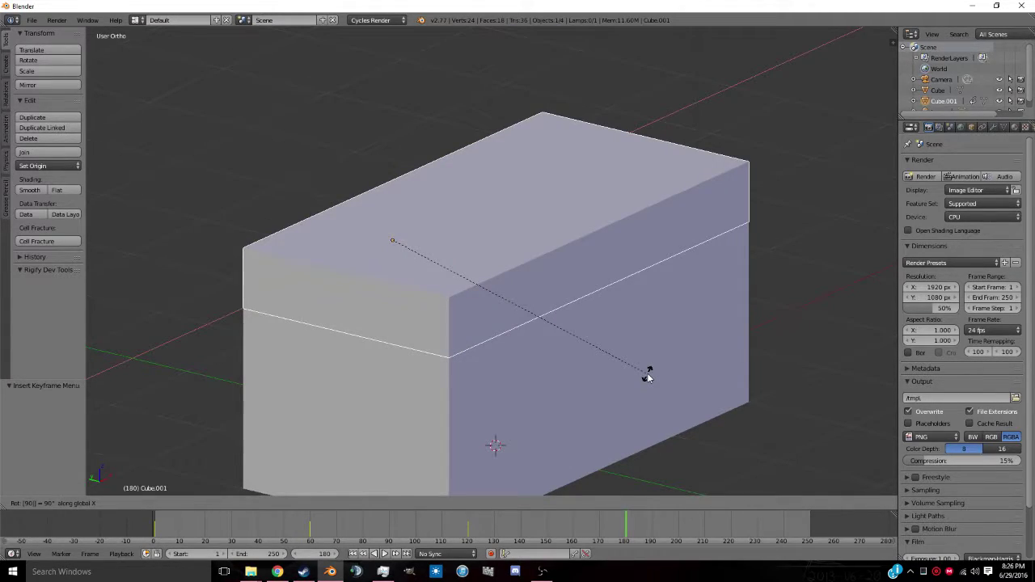
{"action": "key", "text": "Return"}
{"action": "key", "text": "i"}
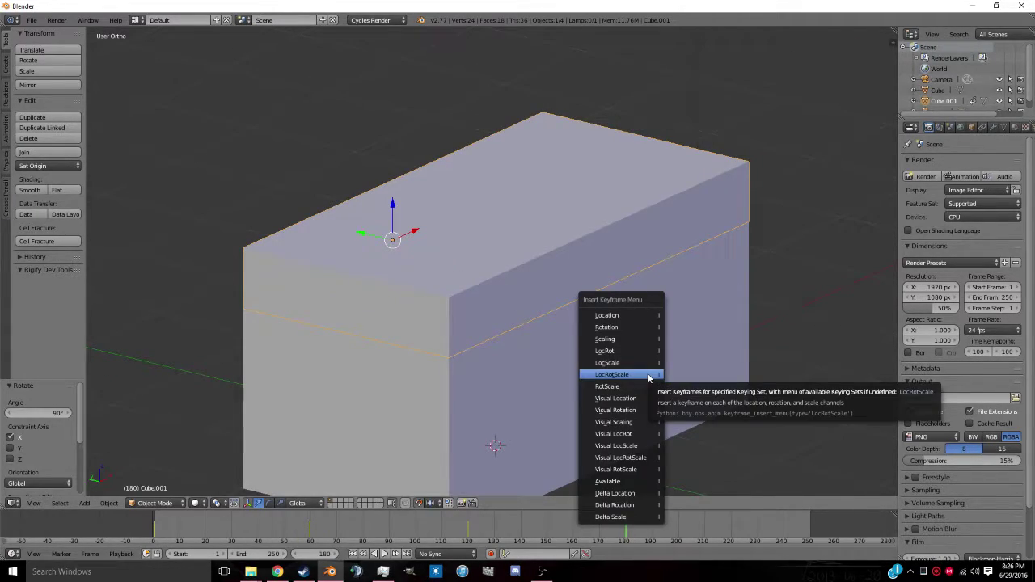
{"action": "left_click", "coordinate": [648, 374]}
{"action": "scroll", "coordinate": [629, 316], "scroll_direction": "down", "scroll_amount": 5}
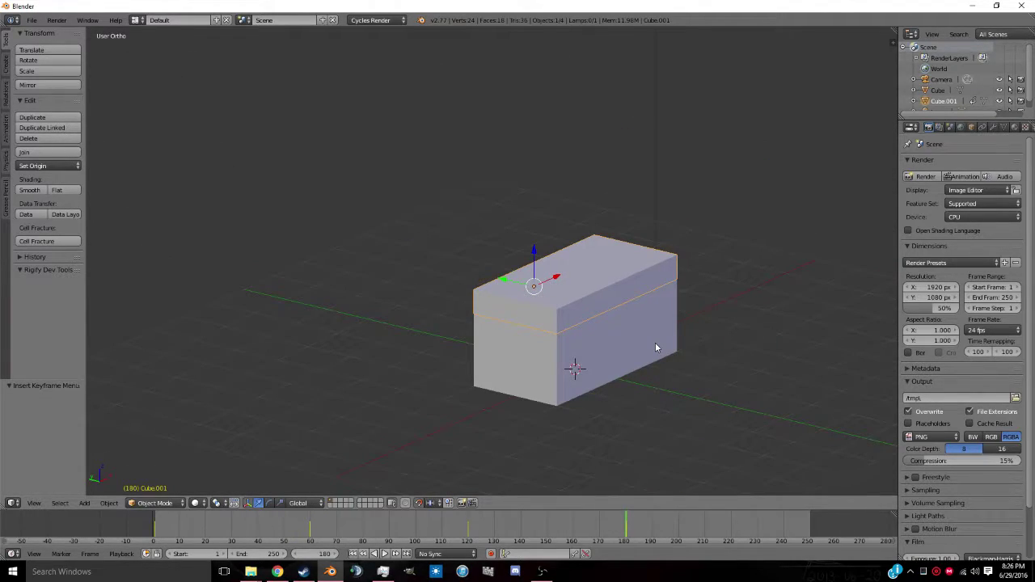
{"action": "key", "text": "shift+Left"}
{"action": "scroll", "coordinate": [656, 348], "scroll_direction": "up", "scroll_amount": 3}
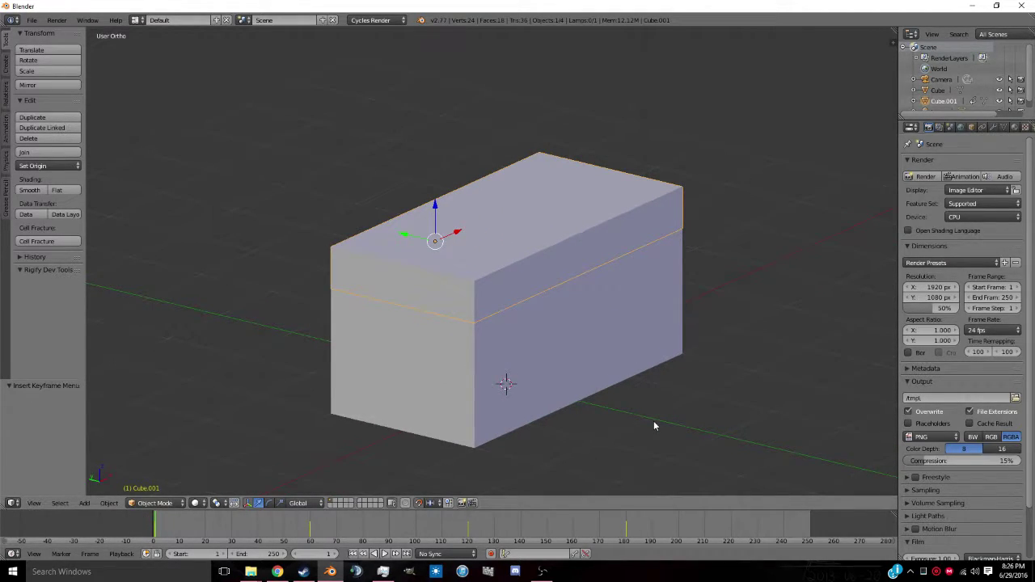
{"action": "key", "text": "shift+Right"}
{"action": "key", "text": "shift+Left"}
{"action": "key", "text": "shift+Right"}
{"action": "key", "text": "shift+Left"}
{"action": "key", "text": "shift+Right"}
{"action": "key", "text": "shift+Left"}
{"action": "key", "text": "alt+a"}
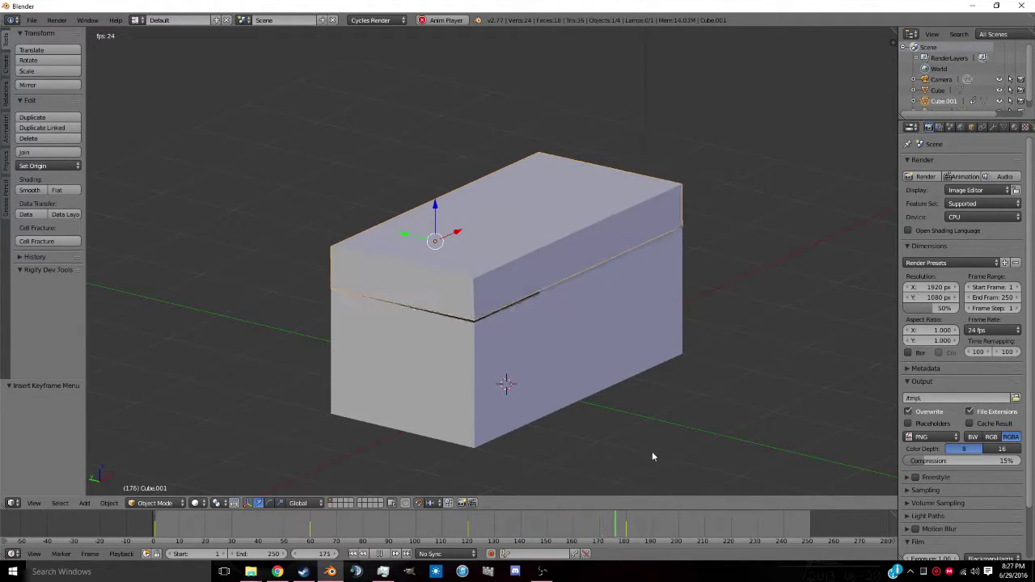
Stop playback and orbit around the chest into the right side view.
{"action": "key", "text": "alt+a"}
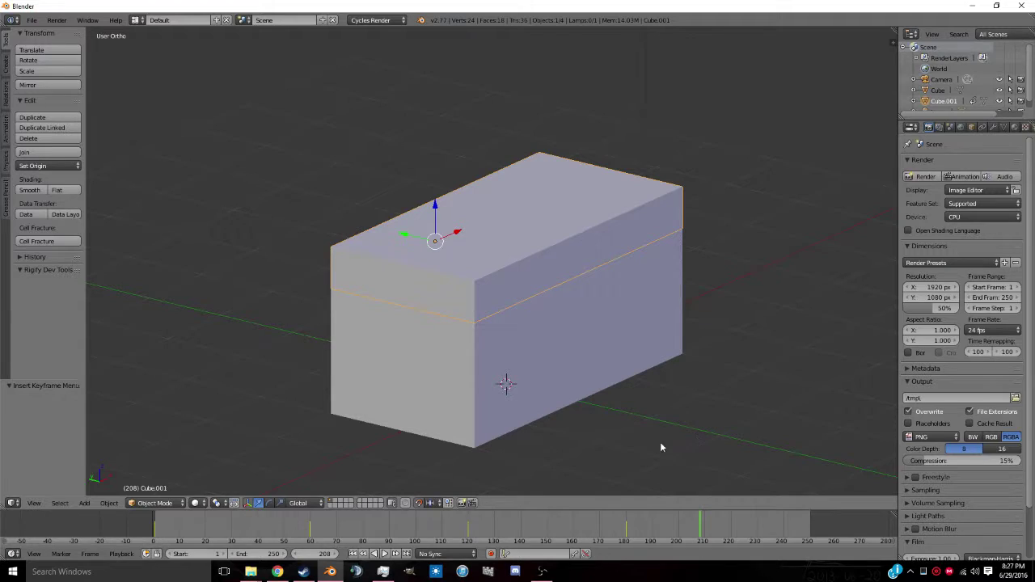
{"action": "middle_click_drag", "start_coordinate": [659, 447], "coordinate": [494, 348]}
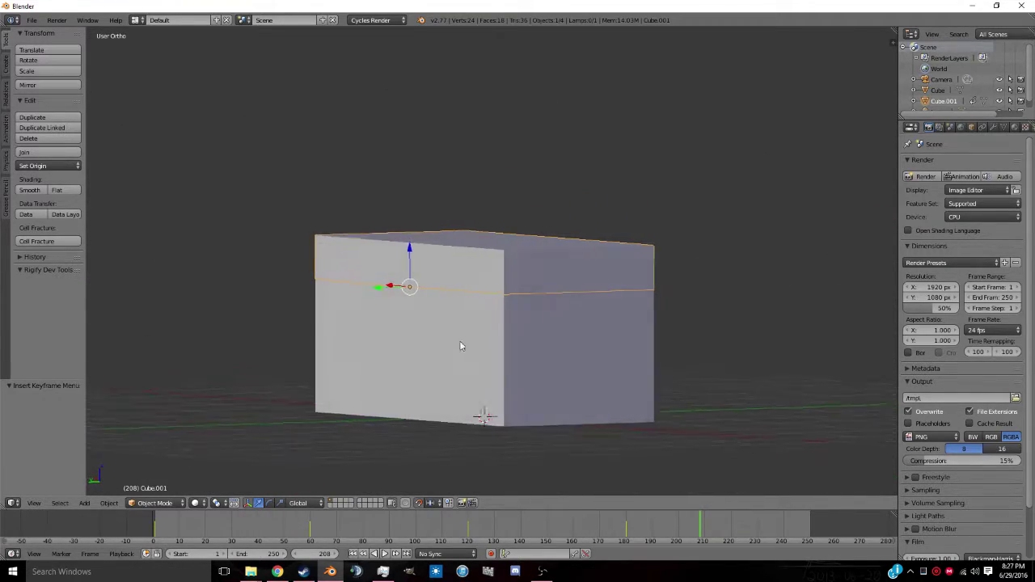
{"action": "middle_click_drag", "start_coordinate": [459, 346], "coordinate": [551, 354]}
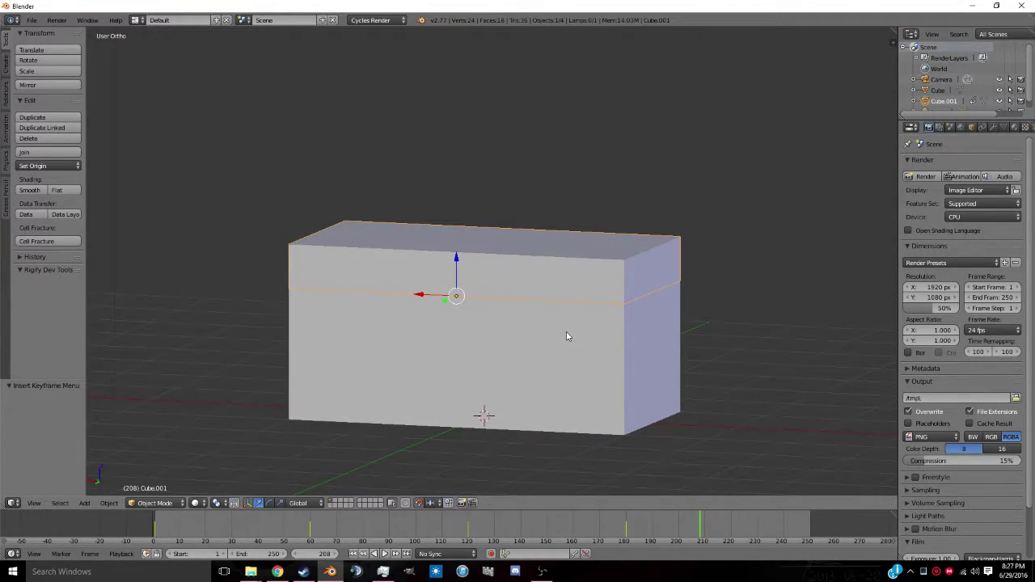
{"action": "key", "text": "KP_4"}
{"action": "key", "text": "KP_4"}
{"action": "key", "text": "KP_4"}
{"action": "key", "text": "KP_4"}
{"action": "key", "text": "KP_4"}
{"action": "key", "text": "KP_4"}
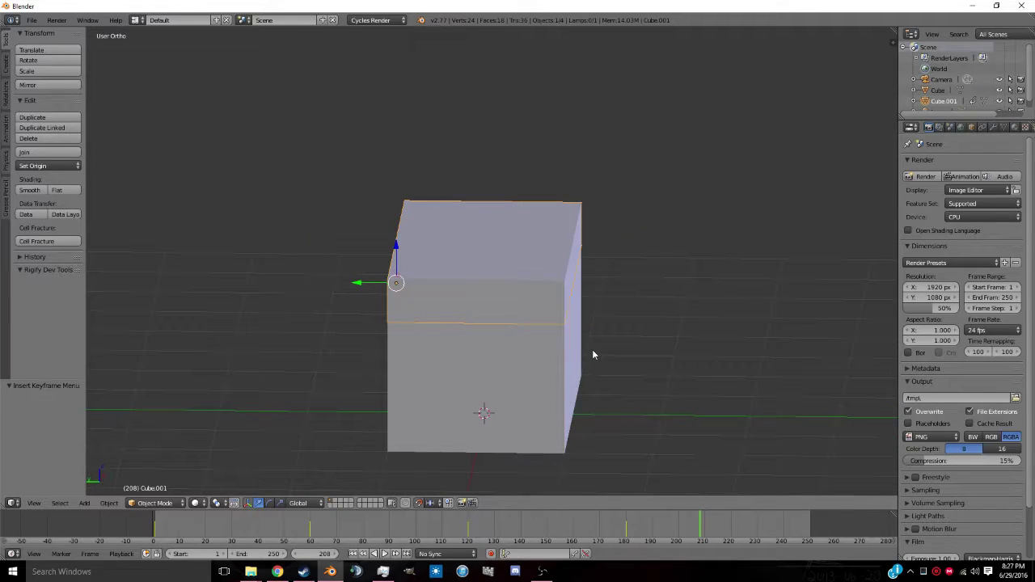
{"action": "middle_click_drag", "start_coordinate": [423, 289], "coordinate": [460, 310]}
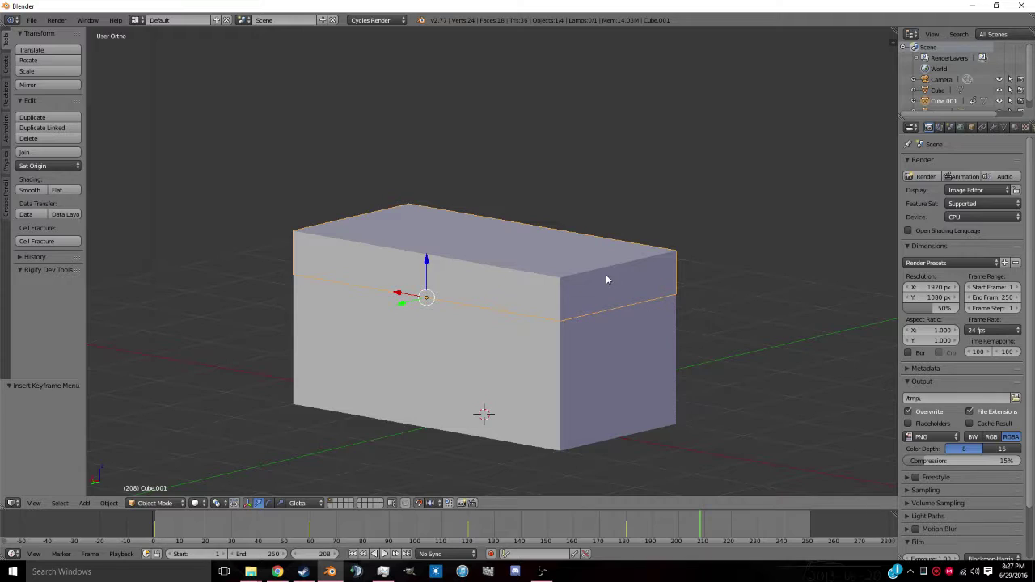
{"action": "middle_click_drag", "start_coordinate": [607, 280], "coordinate": [639, 396]}
{"action": "key", "text": "KP_3"}
Tilt the lid -35° about X at frame 208, then return to frame 1.
{"action": "key", "text": "r"}
{"action": "key", "text": "x"}
{"action": "left_click", "coordinate": [628, 276]}
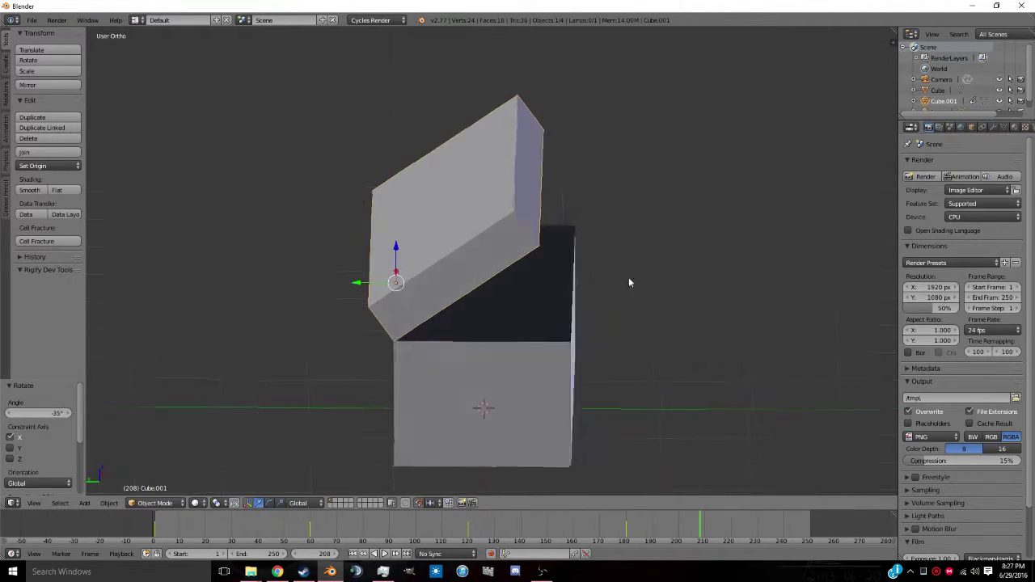
{"action": "middle_click_drag", "start_coordinate": [629, 276], "coordinate": [275, 356]}
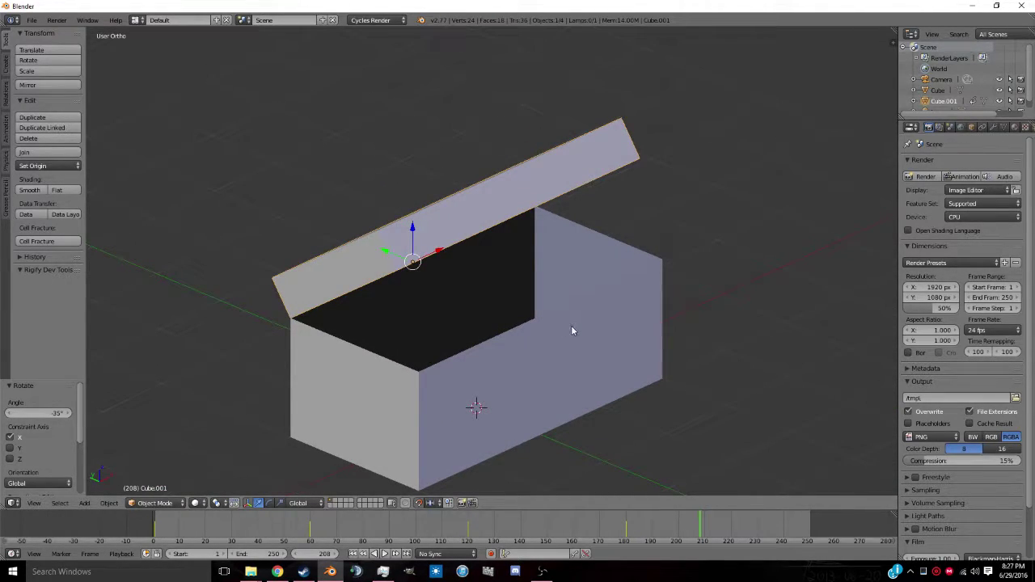
{"action": "key", "text": "shift+Left"}
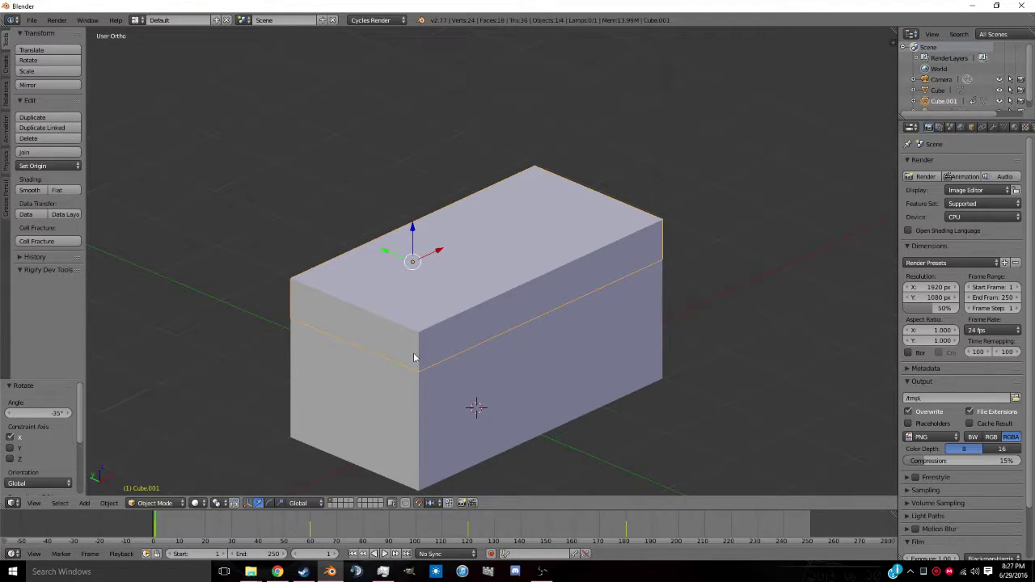
{"action": "middle_click_drag", "start_coordinate": [571, 327], "coordinate": [532, 275]}
{"action": "scroll", "coordinate": [574, 317], "scroll_direction": "up", "scroll_amount": 4}
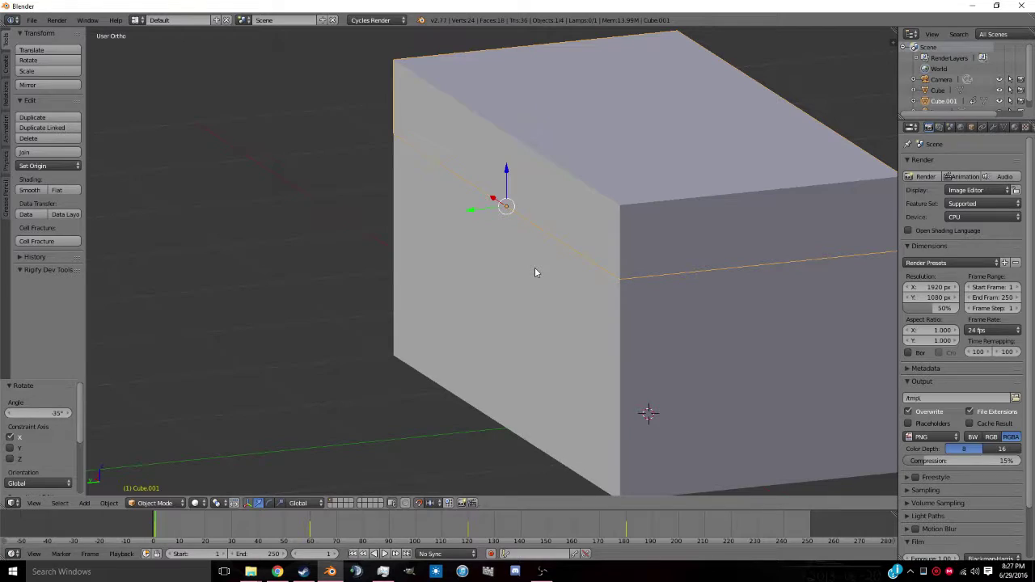
{"action": "key", "text": "KP_3"}
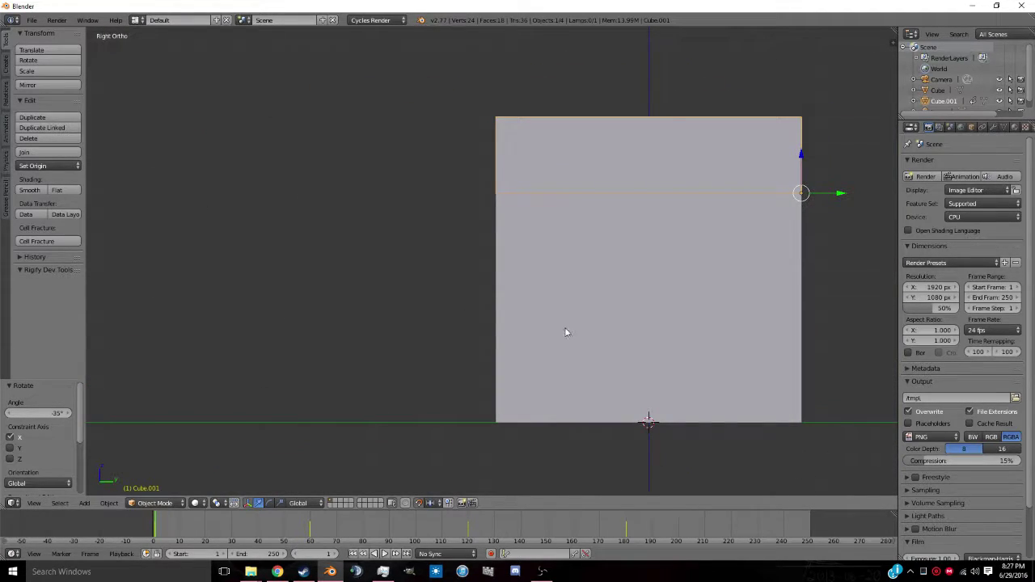
Add a plane and stand it upright with a 90° X rotation.
{"action": "key", "text": "shift+a"}
{"action": "mouse_move", "coordinate": [566, 332]}
{"action": "left_click", "coordinate": [607, 105]}
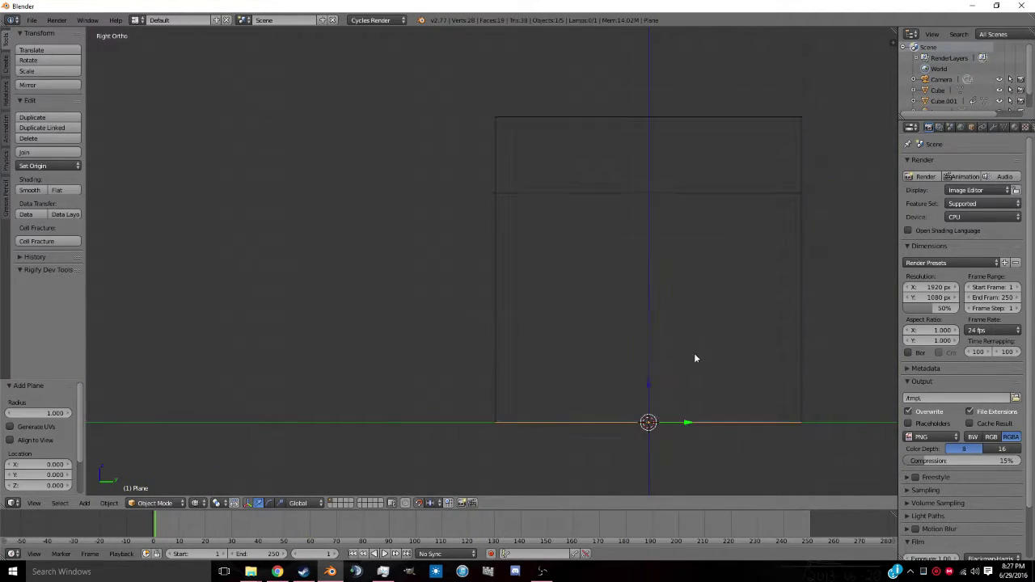
{"action": "key", "text": "r"}
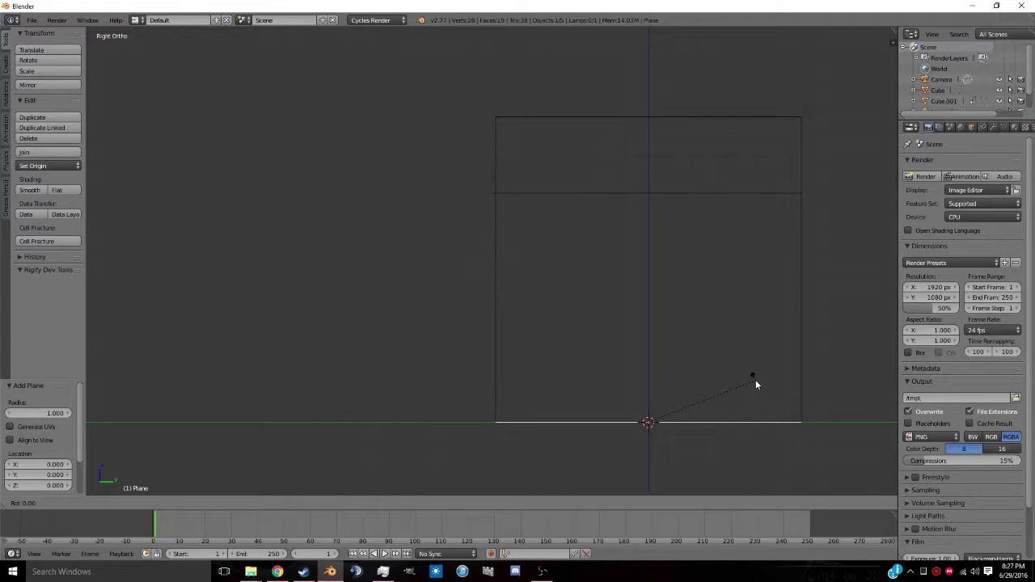
{"action": "key", "text": "x"}
{"action": "key", "text": "9"}
{"action": "key", "text": "0"}
{"action": "key", "text": "Return"}
In front view, reselect the plane and begin lifting it upward.
{"action": "key", "text": "KP_1"}
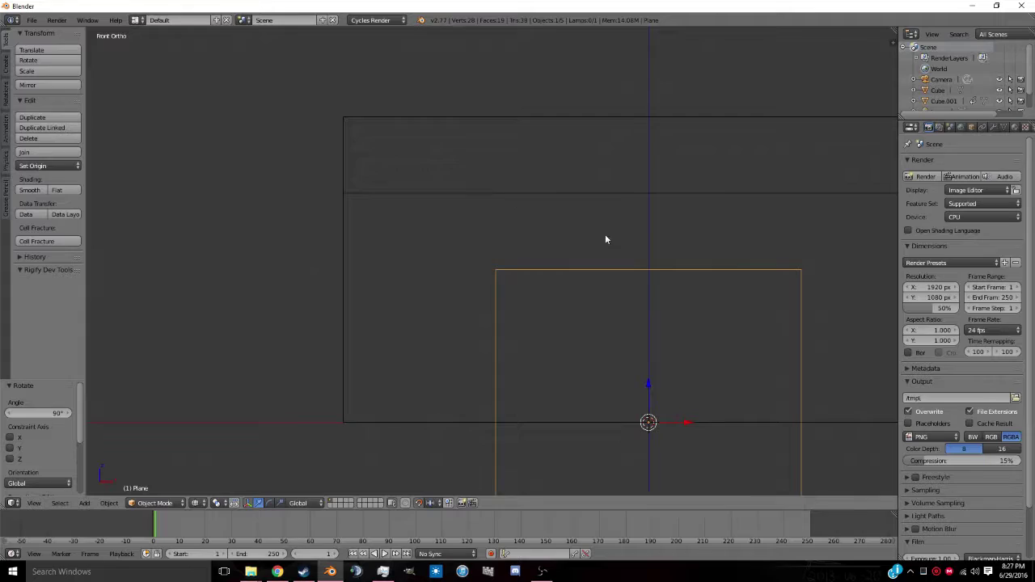
{"action": "scroll", "coordinate": [605, 238], "scroll_direction": "right", "scroll_amount": 3, "text": "ctrl"}
{"action": "scroll", "coordinate": [619, 266], "scroll_direction": "down", "scroll_amount": 1}
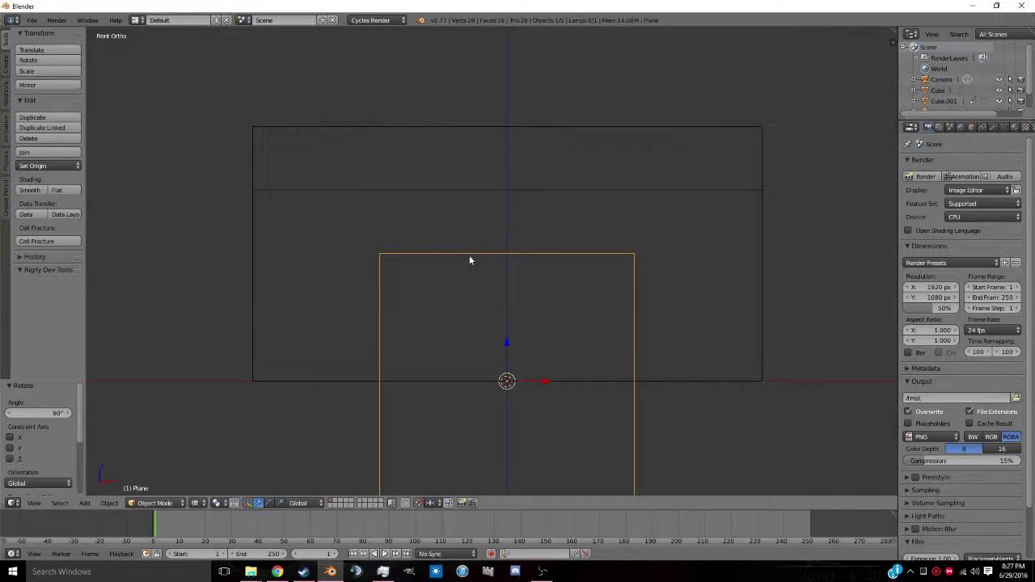
{"action": "right_click", "coordinate": [252, 310]}
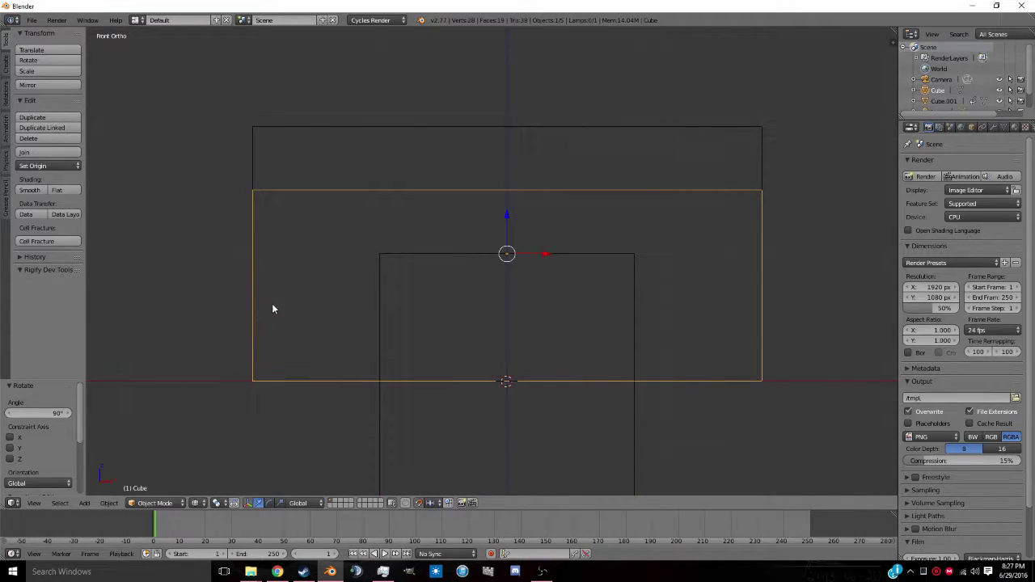
{"action": "right_click", "coordinate": [760, 131]}
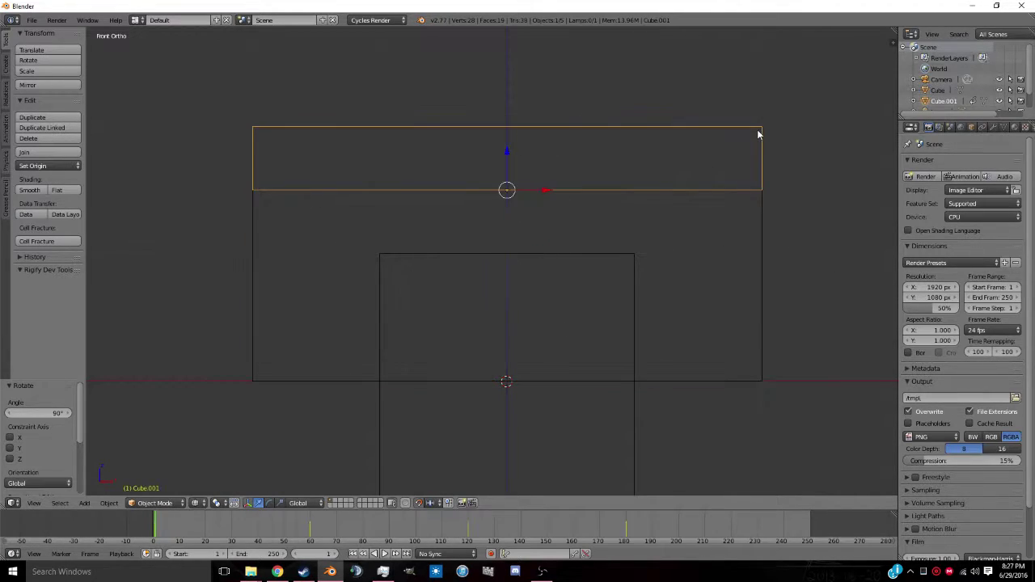
{"action": "right_click", "coordinate": [531, 256]}
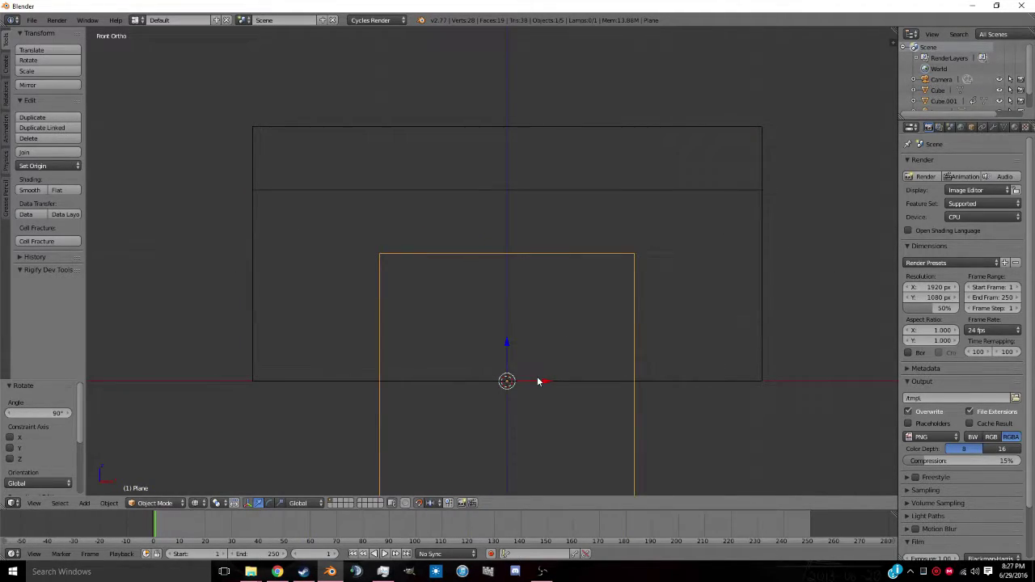
{"action": "key", "text": "g"}
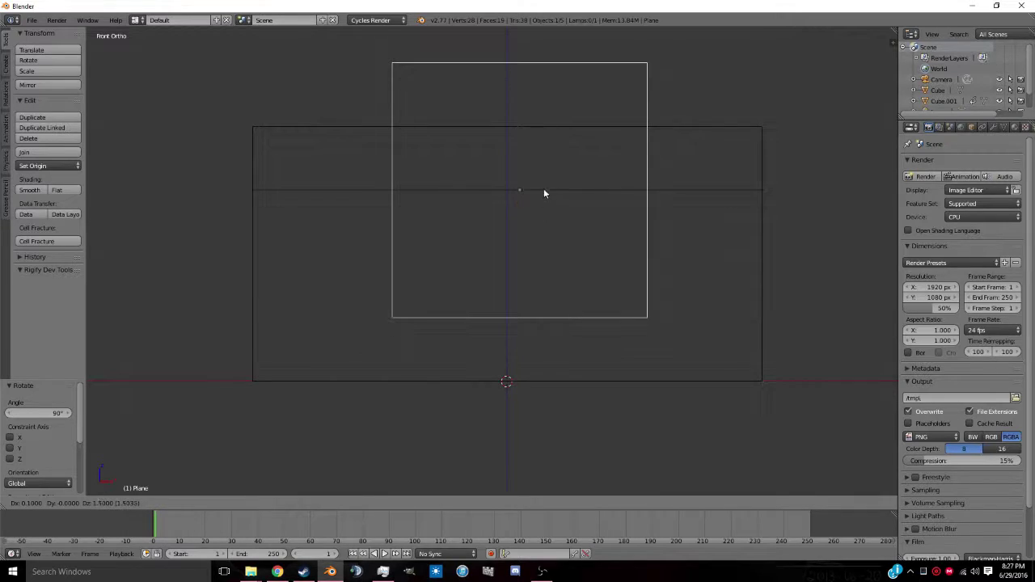
Lift the plane to Z 1.5 and shrink it to 0.1 size.
{"action": "left_click", "coordinate": [533, 189]}
{"action": "key", "text": "s"}
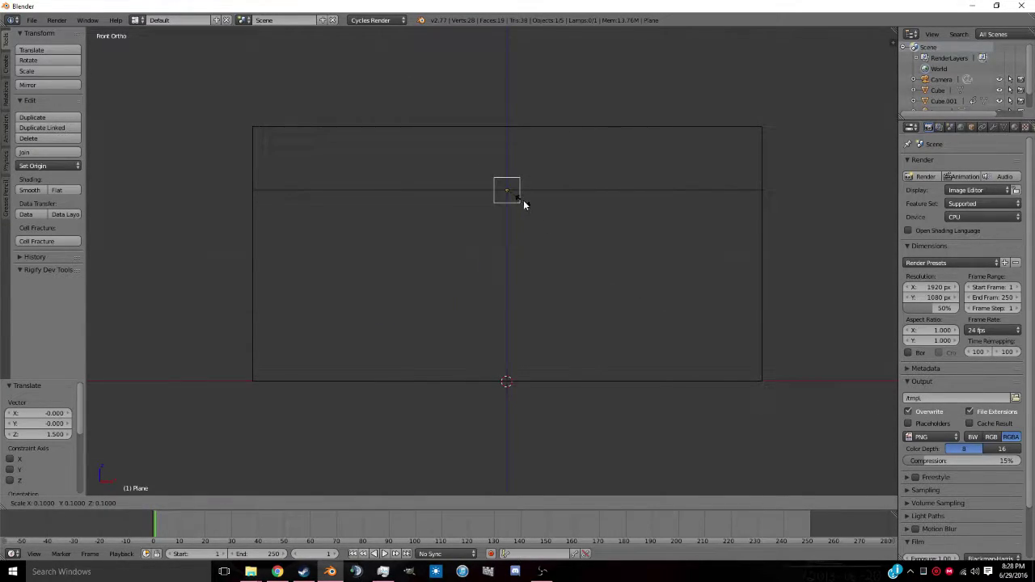
{"action": "key", "text": "Escape"}
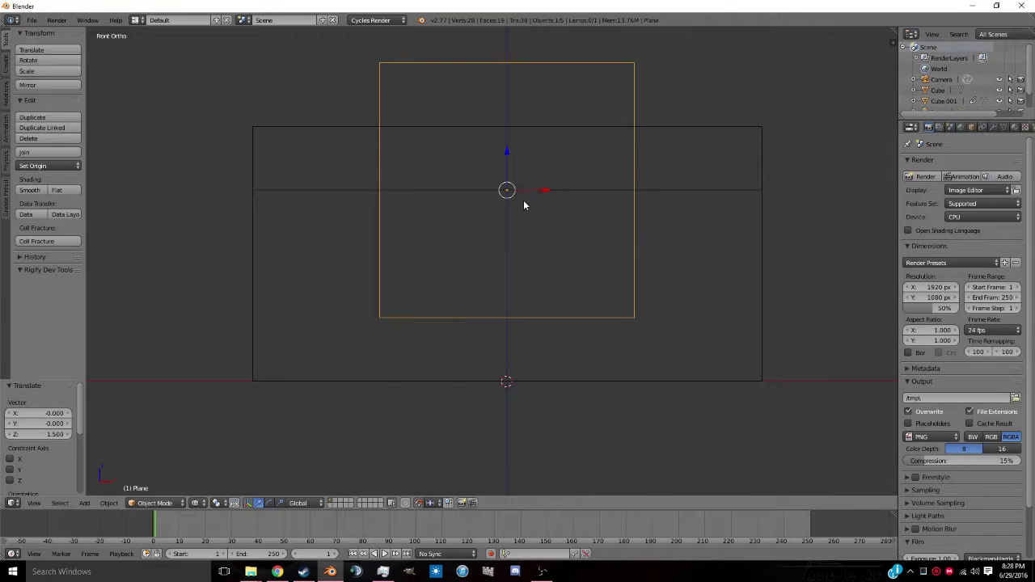
{"action": "key", "text": "s"}
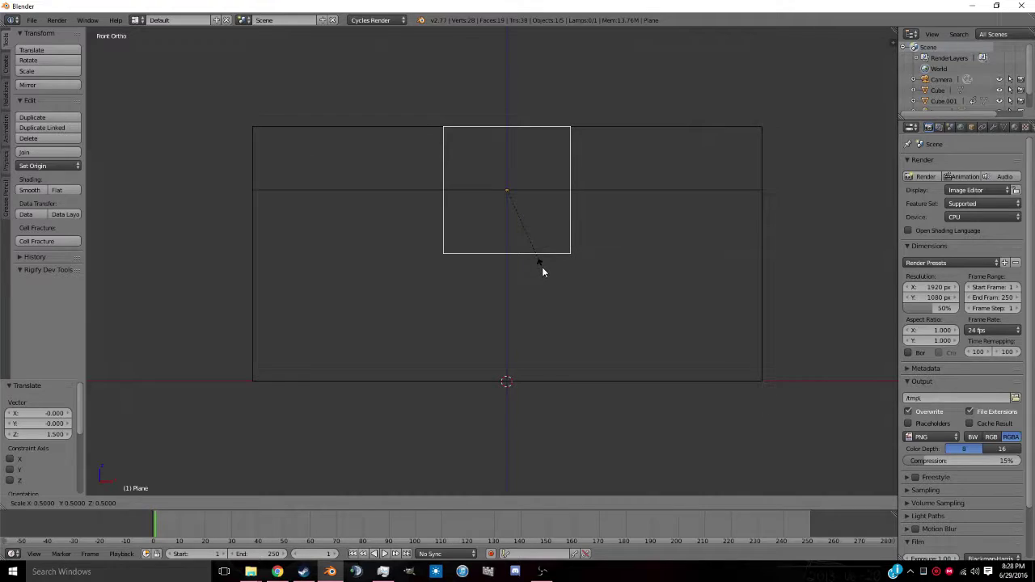
{"action": "left_click", "coordinate": [517, 210]}
{"action": "scroll", "coordinate": [521, 206], "scroll_direction": "up", "scroll_amount": 6}
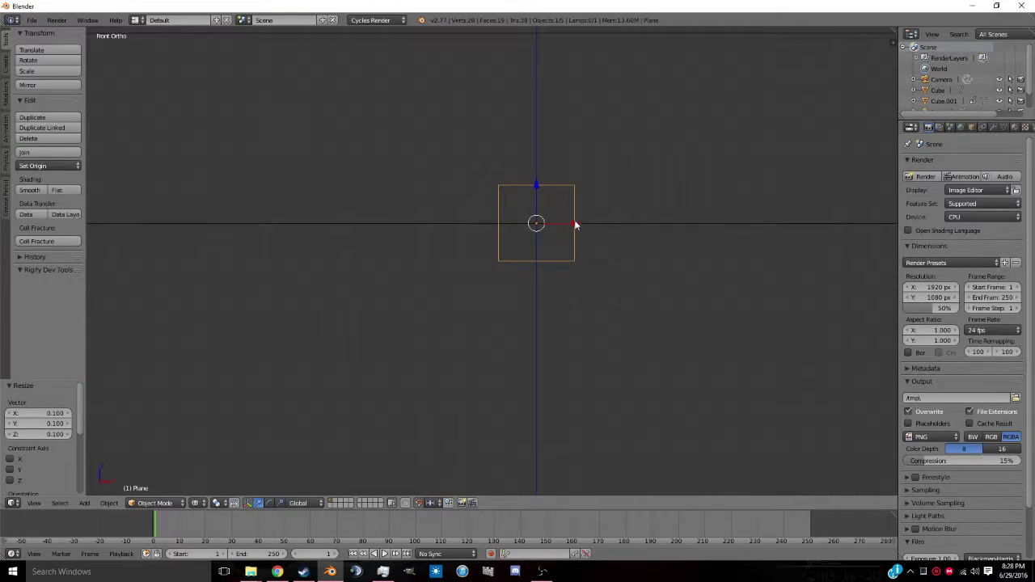
Raise the small plane 0.1 along Z and move it to X -1.
{"action": "left_click_drag", "start_coordinate": [536, 187], "coordinate": [539, 150]}
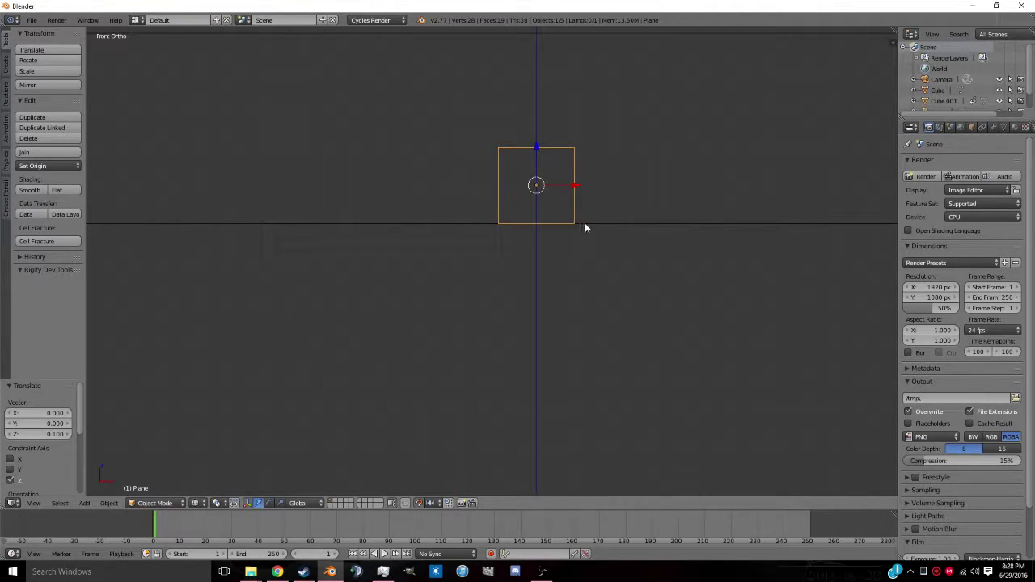
{"action": "scroll", "coordinate": [590, 229], "scroll_direction": "down", "scroll_amount": 4}
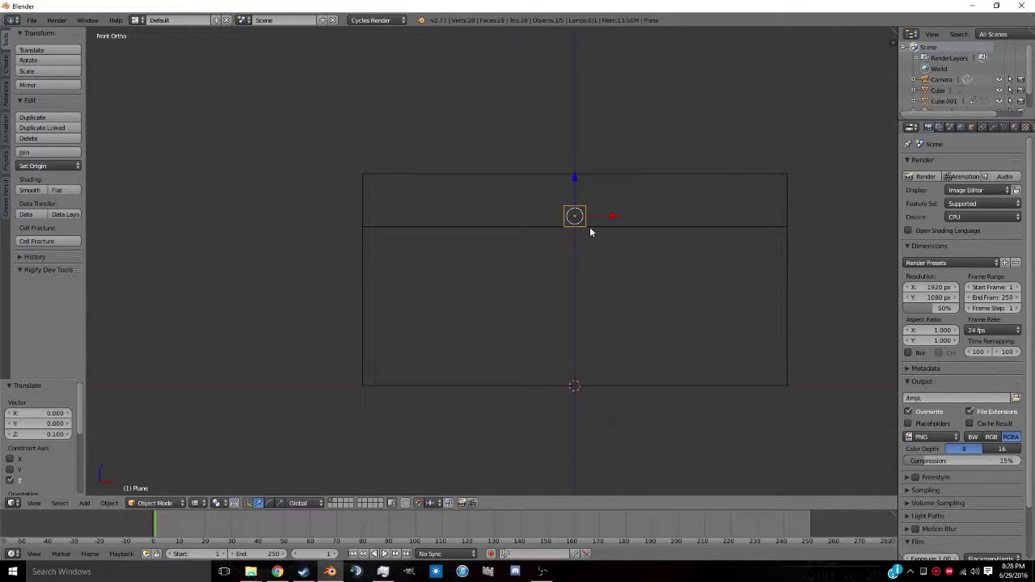
{"action": "scroll", "coordinate": [580, 198], "scroll_direction": "down", "scroll_amount": 1}
{"action": "middle_click_drag", "start_coordinate": [581, 198], "coordinate": [531, 233], "text": "shift"}
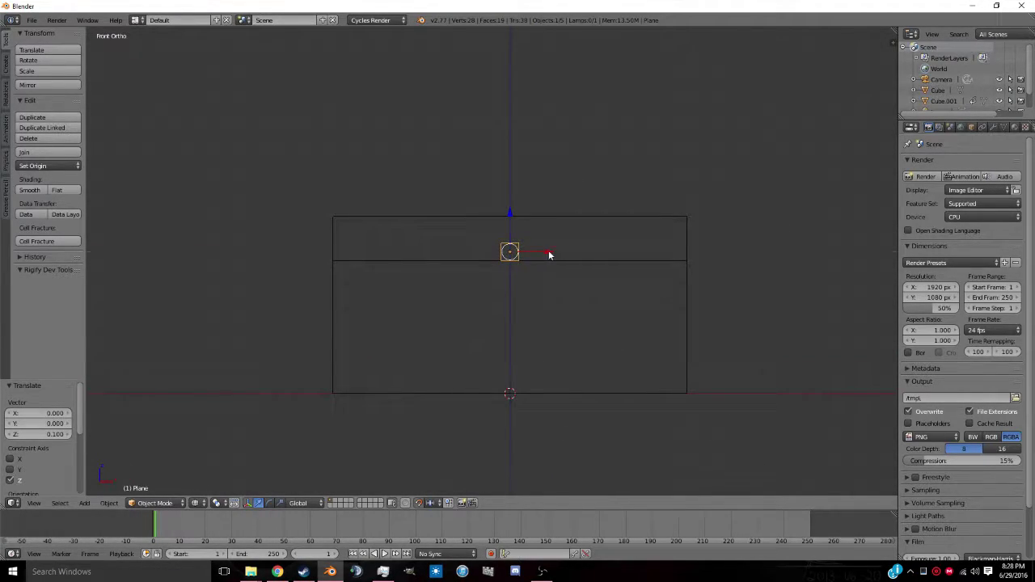
{"action": "left_click_drag", "start_coordinate": [550, 254], "coordinate": [466, 257]}
In right view, move the small plane 1 unit back along Y.
{"action": "scroll", "coordinate": [435, 251], "scroll_direction": "up", "scroll_amount": 3}
{"action": "key", "text": "KP_3"}
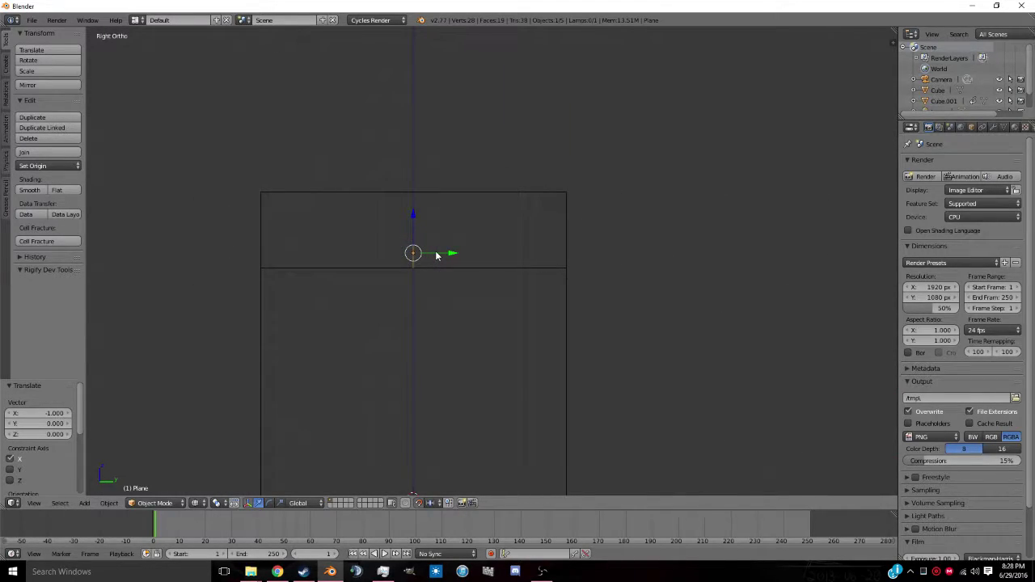
{"action": "scroll", "coordinate": [448, 256], "scroll_direction": "down", "scroll_amount": 2}
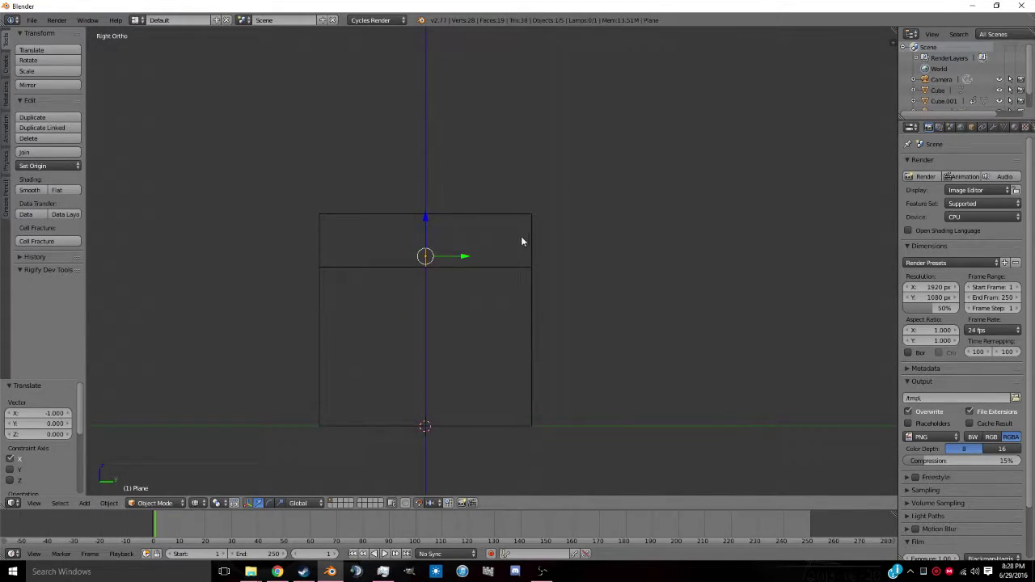
{"action": "left_click_drag", "start_coordinate": [464, 258], "coordinate": [568, 254]}
{"action": "middle_click_drag", "start_coordinate": [569, 254], "coordinate": [545, 278]}
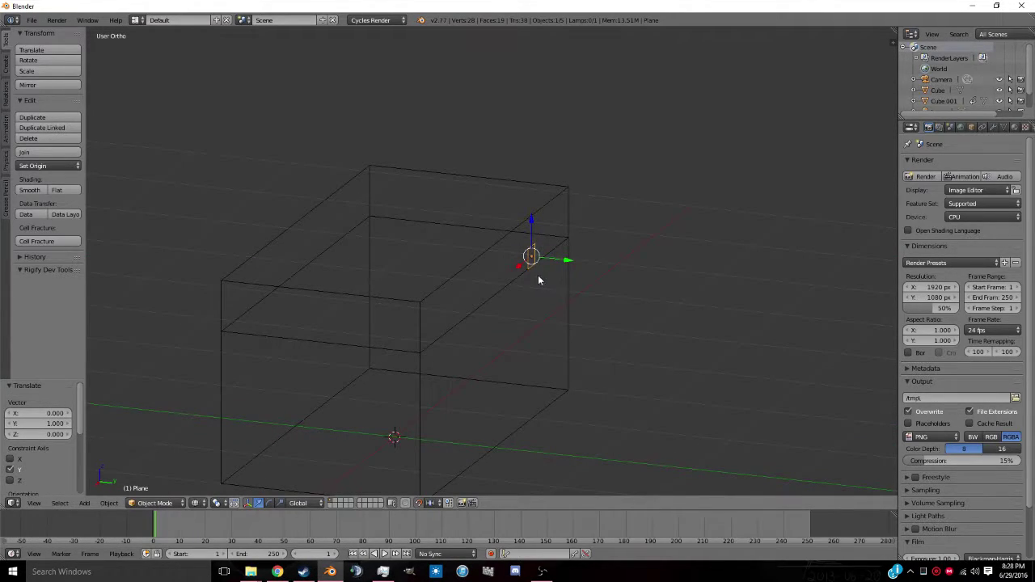
{"action": "scroll", "coordinate": [545, 304], "scroll_direction": "up", "scroll_amount": 3}
{"action": "scroll", "coordinate": [411, 294], "scroll_direction": "down", "scroll_amount": 4}
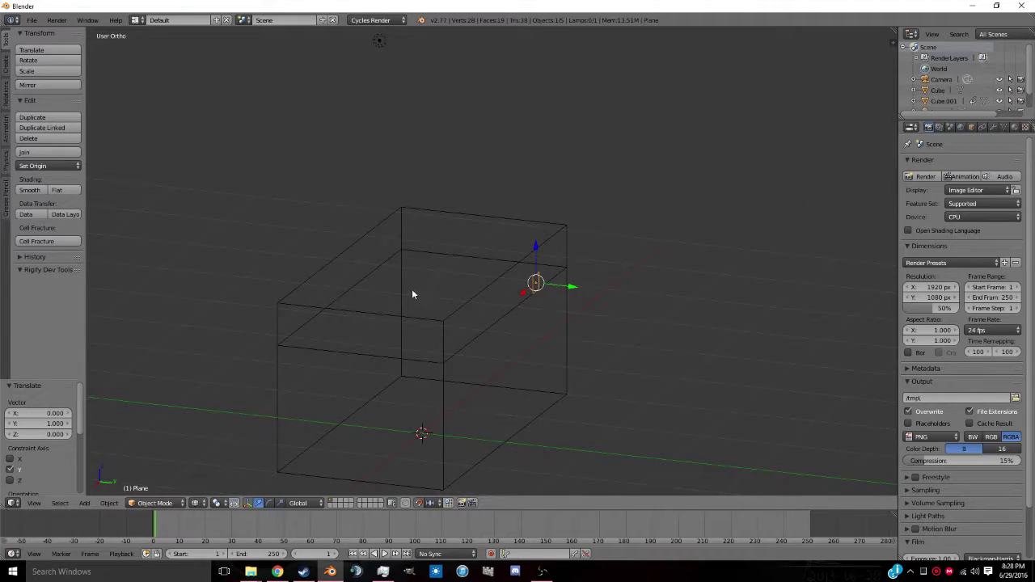
Cycle through overlapping objects to select the plane and frame it in right view.
{"action": "key", "text": "z"}
{"action": "right_click", "coordinate": [527, 296], "text": "shift"}
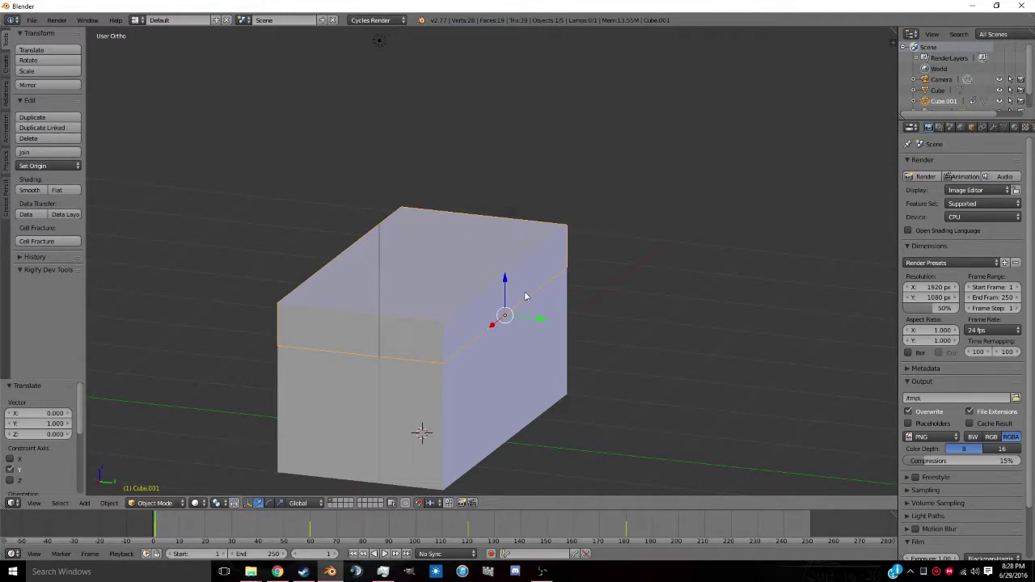
{"action": "right_click", "coordinate": [535, 283]}
{"action": "right_click", "coordinate": [534, 283]}
{"action": "right_click", "coordinate": [534, 283]}
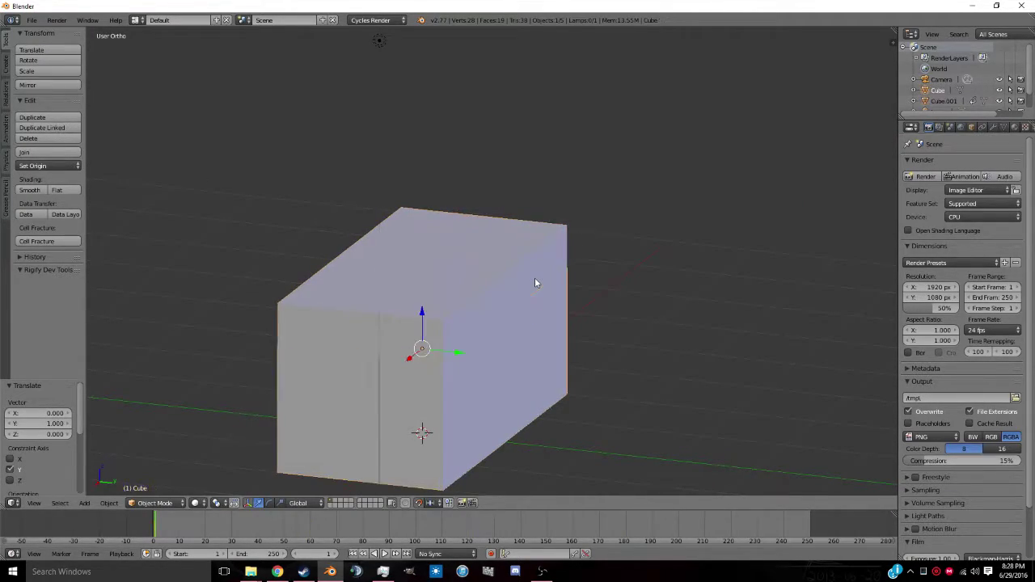
{"action": "key", "text": "z"}
{"action": "right_click", "coordinate": [534, 283]}
{"action": "key", "text": "KP_3"}
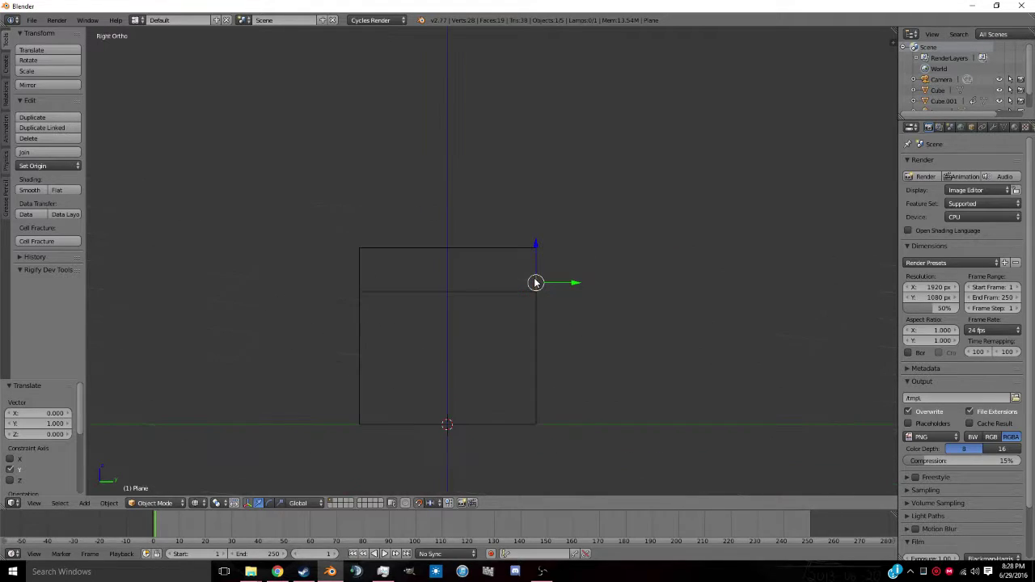
{"action": "key", "text": "KP_Decimal"}
Extrude an edge of the small hinge plane, then return to Object Mode.
{"action": "key", "text": "Tab"}
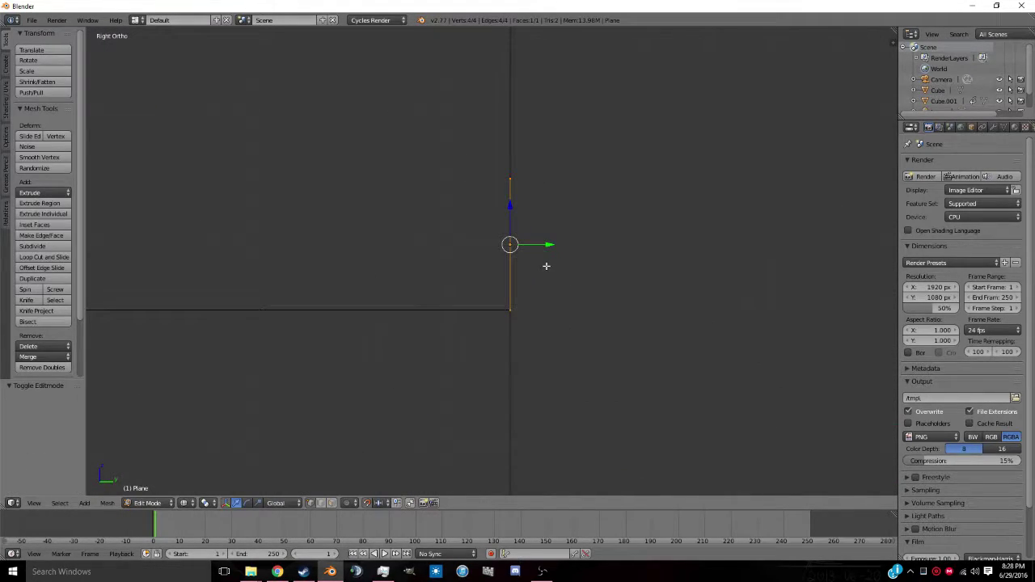
{"action": "key", "text": "e"}
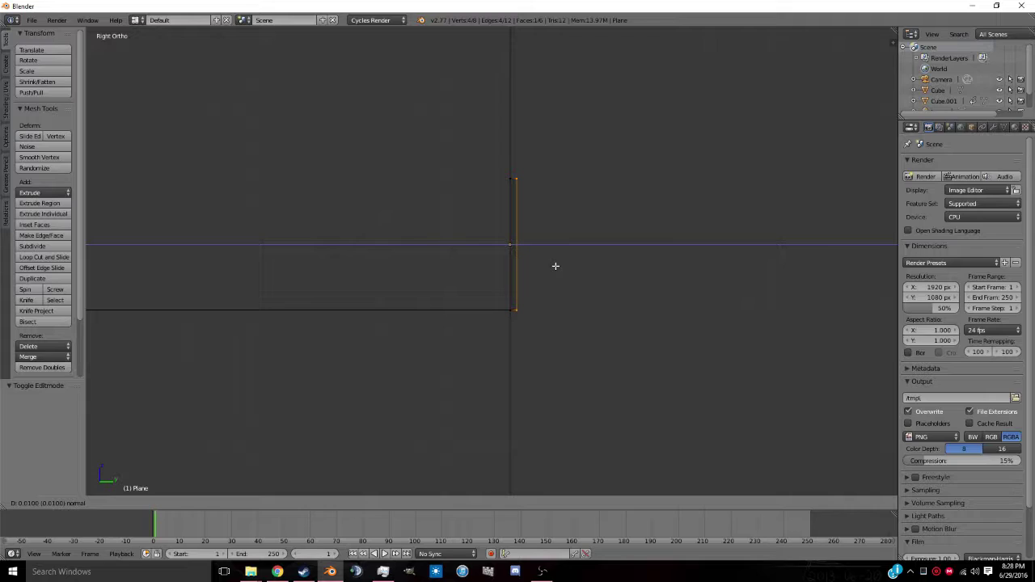
{"action": "left_click", "coordinate": [555, 266]}
{"action": "mouse_move", "coordinate": [555, 266]}
{"action": "middle_mouse_down", "text": "shift"}
{"action": "mouse_move", "coordinate": [573, 277]}
{"action": "mouse_move", "coordinate": [542, 309]}
{"action": "mouse_move", "coordinate": [540, 275]}
{"action": "mouse_move", "coordinate": [553, 262]}
{"action": "middle_mouse_up", "text": "shift"}
{"action": "key", "text": "Tab"}
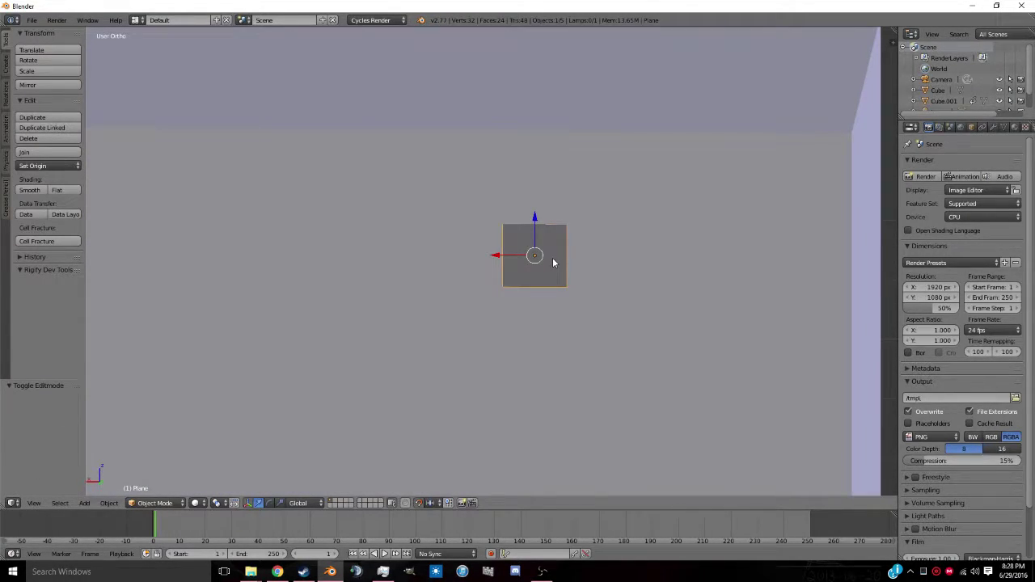
From the back view, add two evenly spaced vertical loop cuts across the plane.
{"action": "key", "text": "ctrl+KP_1"}
{"action": "key", "text": "Tab"}
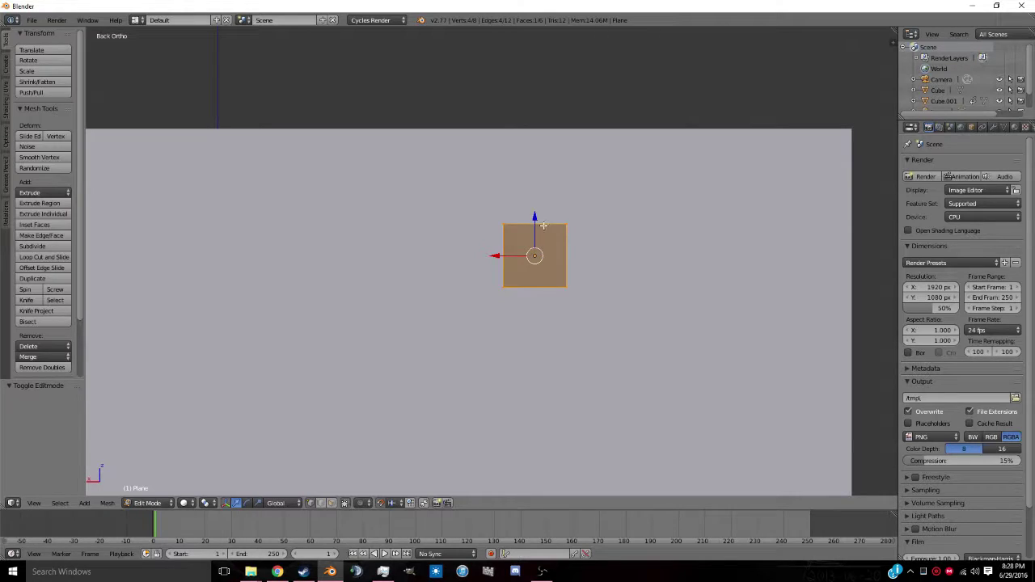
{"action": "scroll", "coordinate": [533, 232], "scroll_direction": "up", "scroll_amount": 3}
{"action": "key", "text": "ctrl+r"}
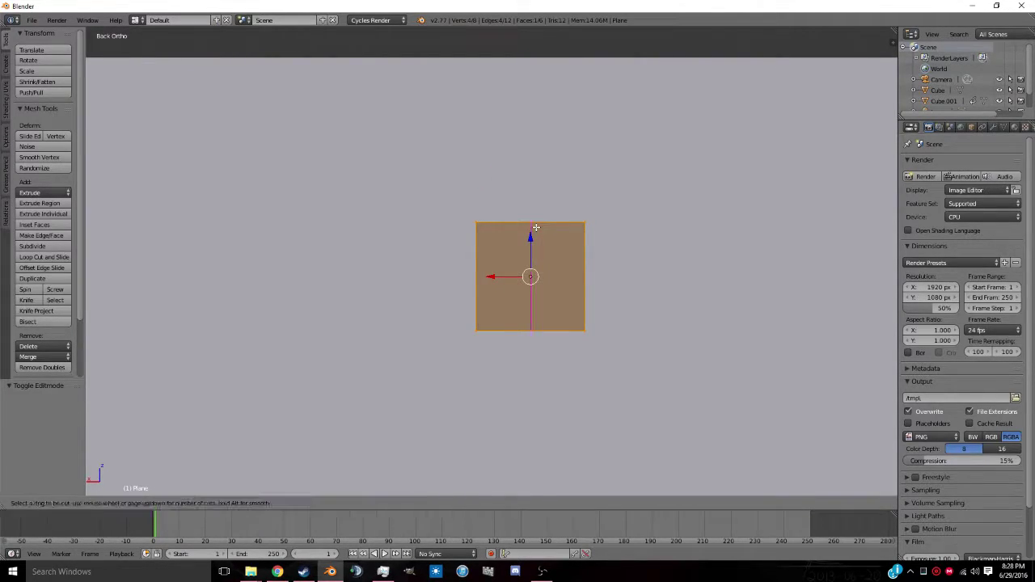
{"action": "scroll", "coordinate": [535, 227], "scroll_direction": "up", "scroll_amount": 1}
{"action": "left_click", "coordinate": [536, 227]}
{"action": "right_click", "coordinate": [536, 227]}
Raise the middle column's top edge 0.05 along Z into a pointed arch.
{"action": "key", "text": "z"}
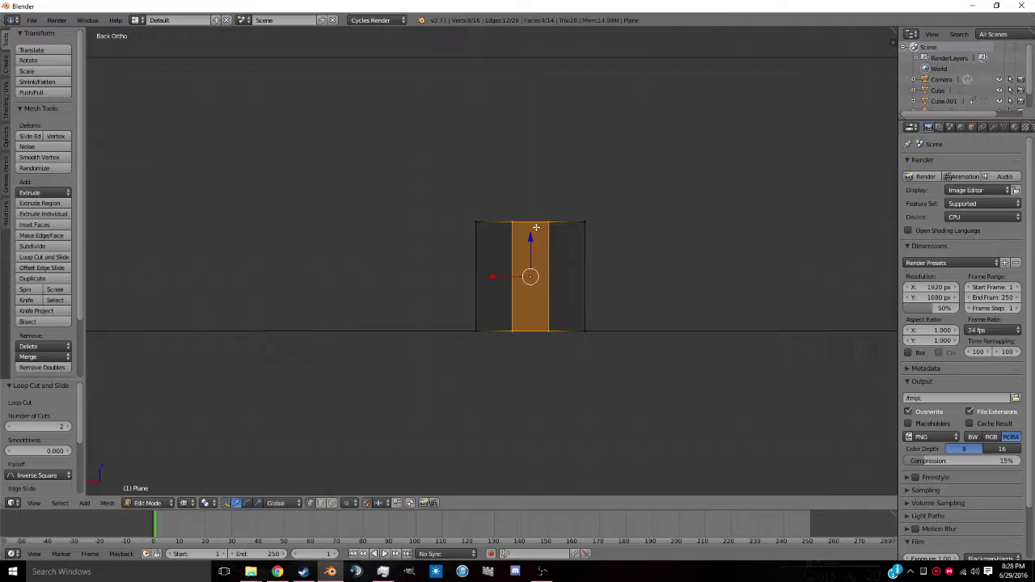
{"action": "key", "text": "a"}
{"action": "left_click", "coordinate": [509, 225]}
{"action": "right_click", "coordinate": [513, 223]}
{"action": "right_click", "coordinate": [531, 222]}
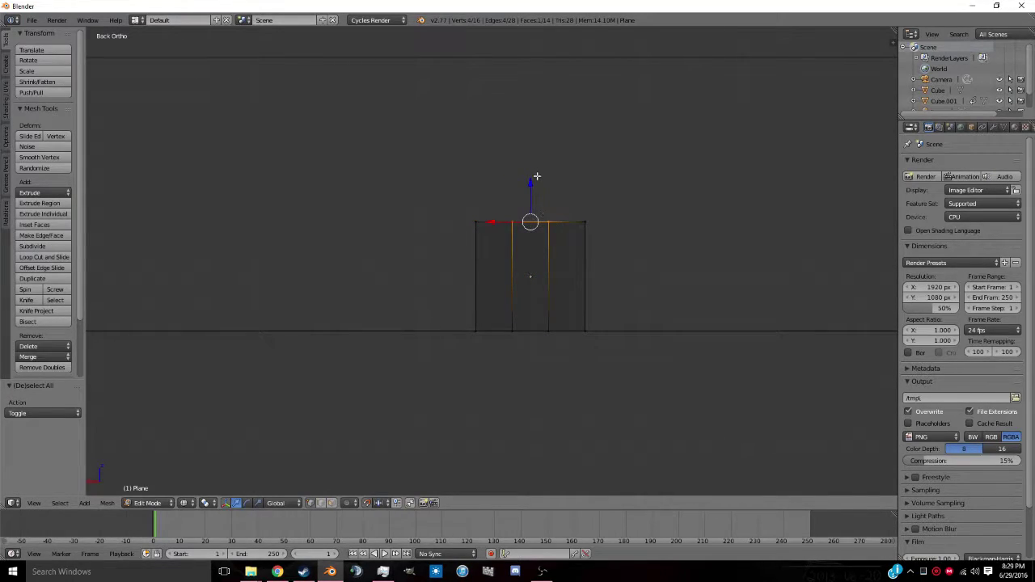
{"action": "key", "text": "g"}
{"action": "key", "text": "z"}
{"action": "left_click", "coordinate": [539, 160]}
{"action": "key", "text": "Tab"}
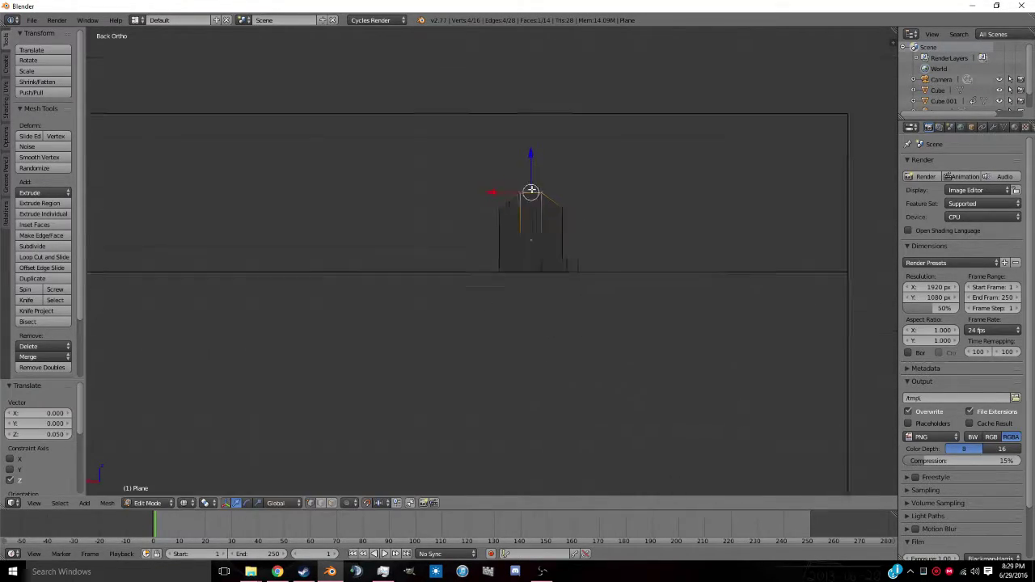
{"action": "key", "text": "z"}
{"action": "mouse_move", "coordinate": [557, 251]}
{"action": "middle_mouse_down", "text": "shift"}
{"action": "mouse_move", "coordinate": [591, 193]}
{"action": "mouse_move", "coordinate": [601, 209]}
{"action": "middle_mouse_up", "text": "shift"}
{"action": "key", "text": "z"}
{"action": "scroll", "coordinate": [589, 198], "scroll_direction": "down", "scroll_amount": 4}
Duplicate the arch piece 2 units along X as a second hinge, then select both arches.
{"action": "key", "text": "shift+d"}
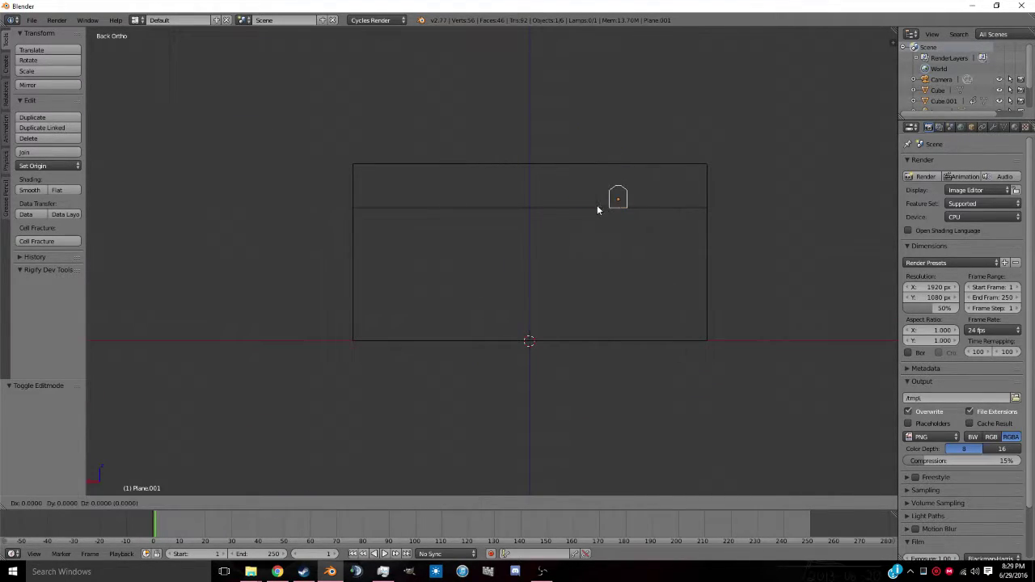
{"action": "left_click", "coordinate": [423, 207]}
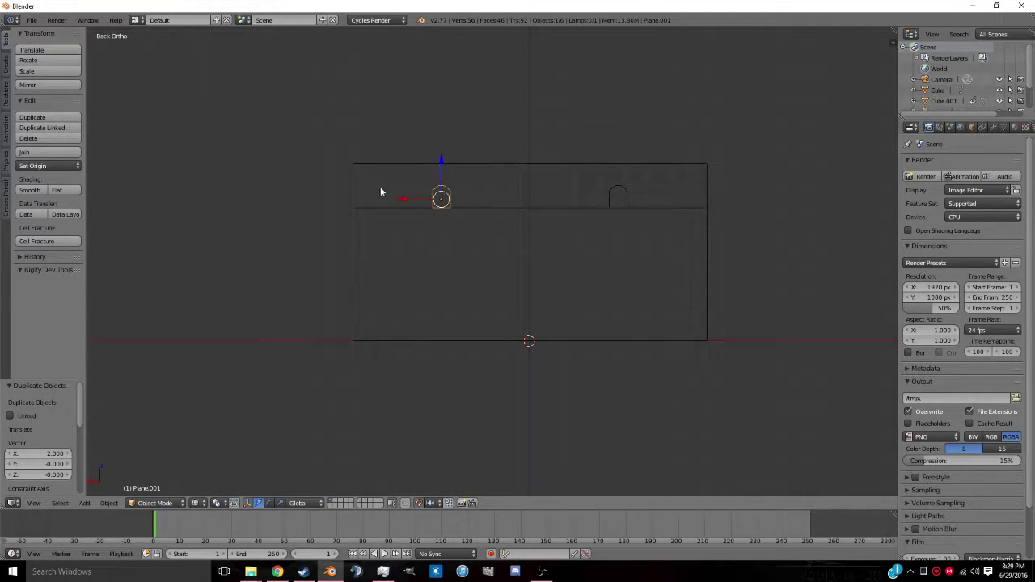
{"action": "left_click", "coordinate": [613, 195], "text": "shift"}
Duplicate both arches, flip the copies 180° and lower them 0.2 along Z.
{"action": "key", "text": "shift+d"}
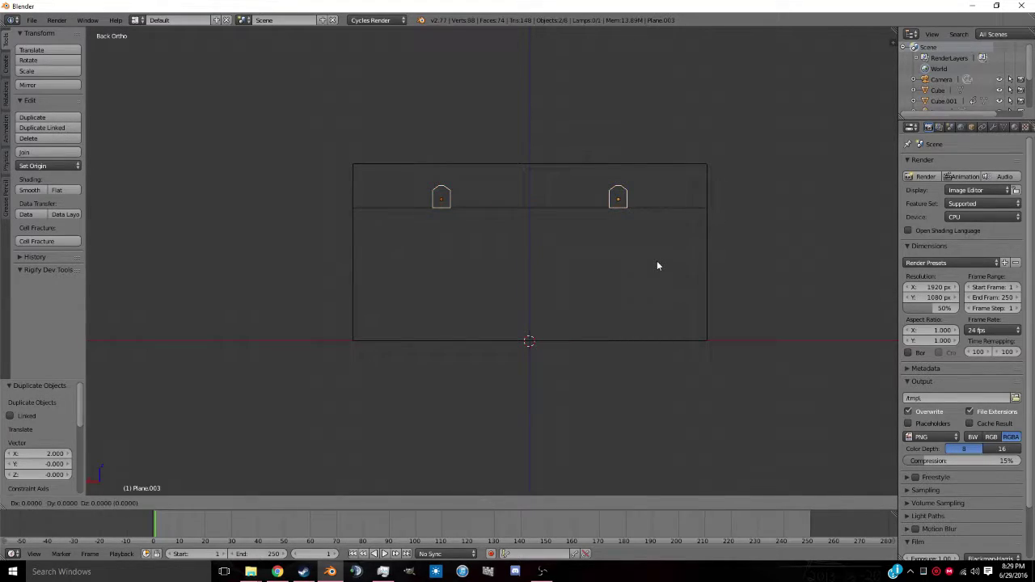
{"action": "type", "text": "r180"}
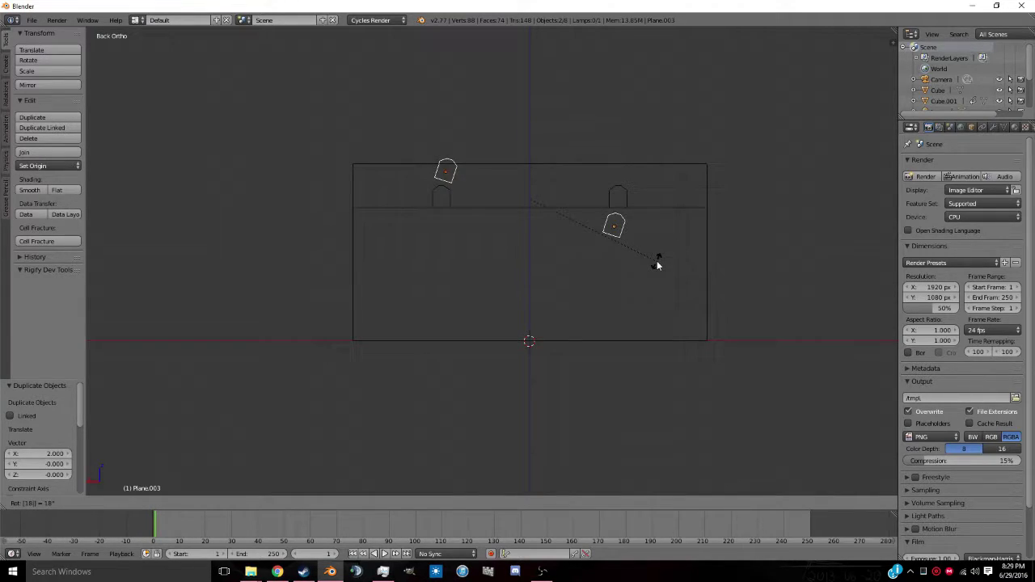
{"action": "key", "text": "Return"}
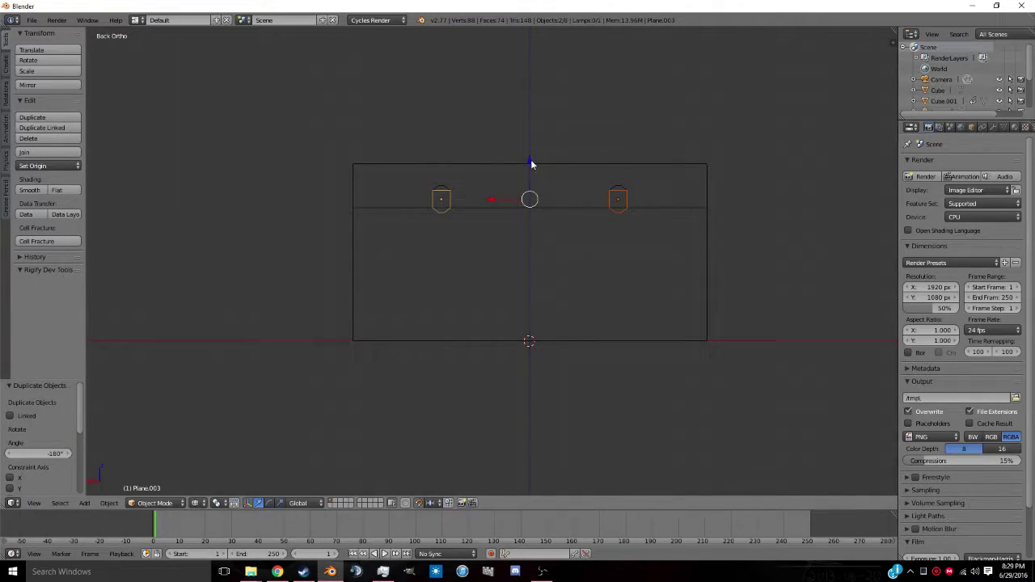
{"action": "left_click_drag", "start_coordinate": [530, 163], "coordinate": [531, 177]}
{"action": "middle_click_drag", "start_coordinate": [635, 204], "coordinate": [598, 207]}
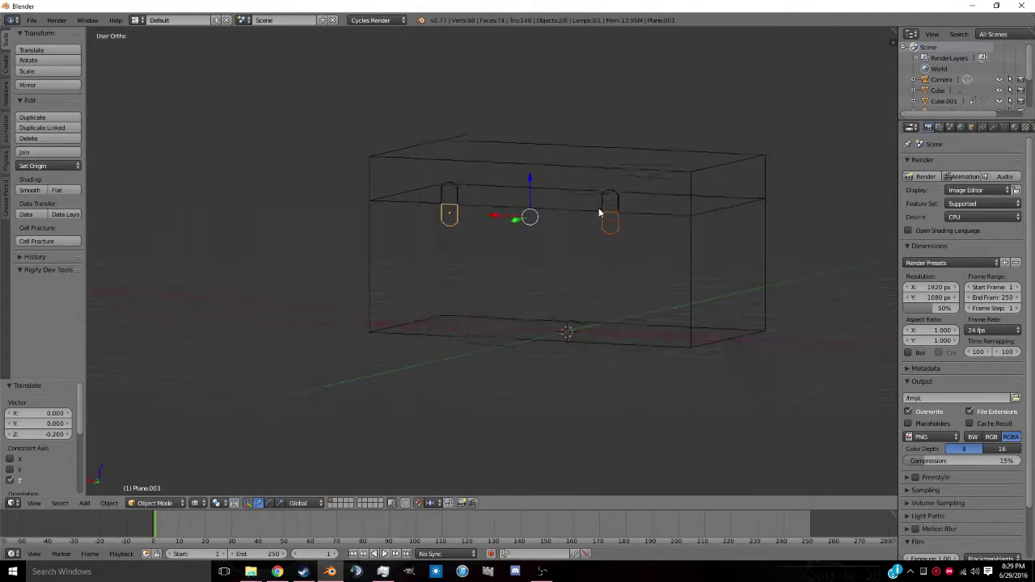
{"action": "key", "text": "z"}
{"action": "scroll", "coordinate": [595, 209], "scroll_direction": "up", "scroll_amount": 3}
{"action": "scroll", "coordinate": [592, 276], "scroll_direction": "down", "scroll_amount": 3}
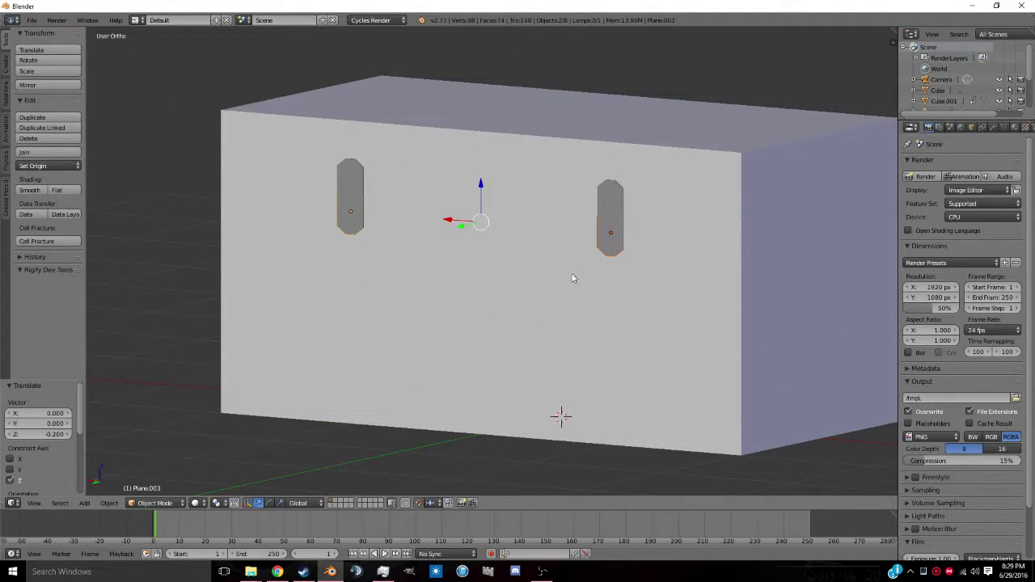
From the back view, add a cylinder and rotate it 90°.
{"action": "key", "text": "ctrl+KP_1"}
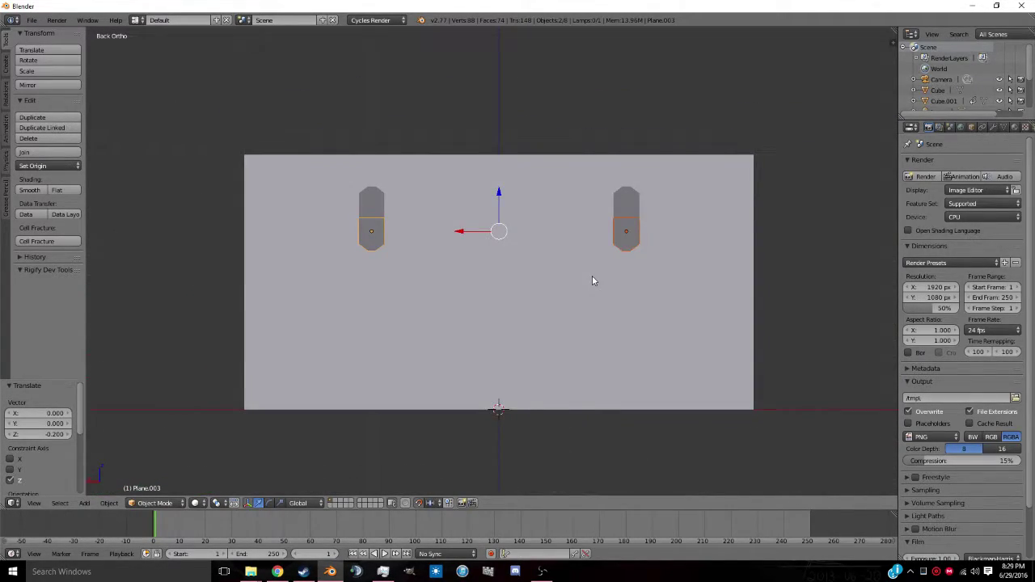
{"action": "key", "text": "shift+a"}
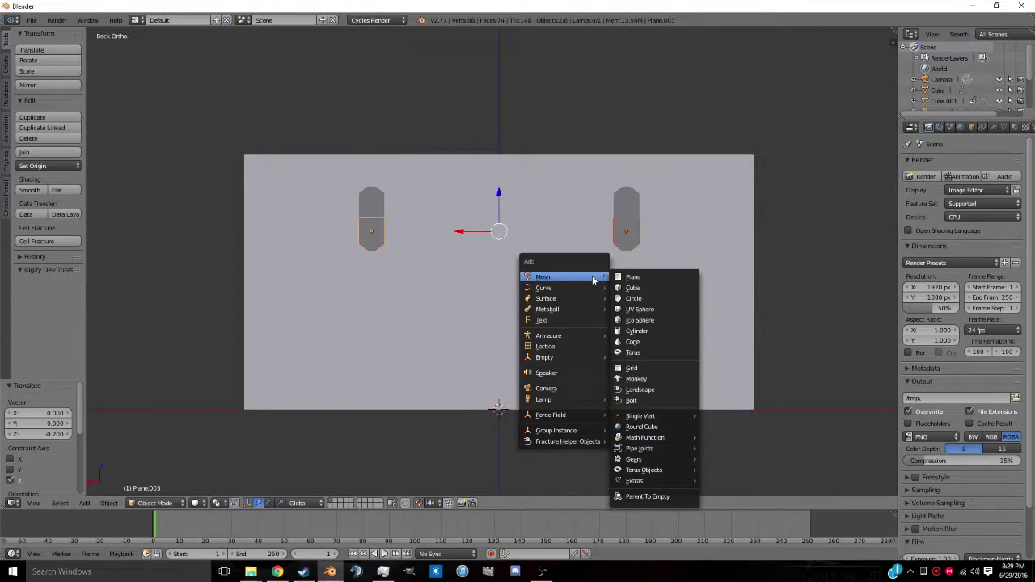
{"action": "left_click", "coordinate": [633, 331]}
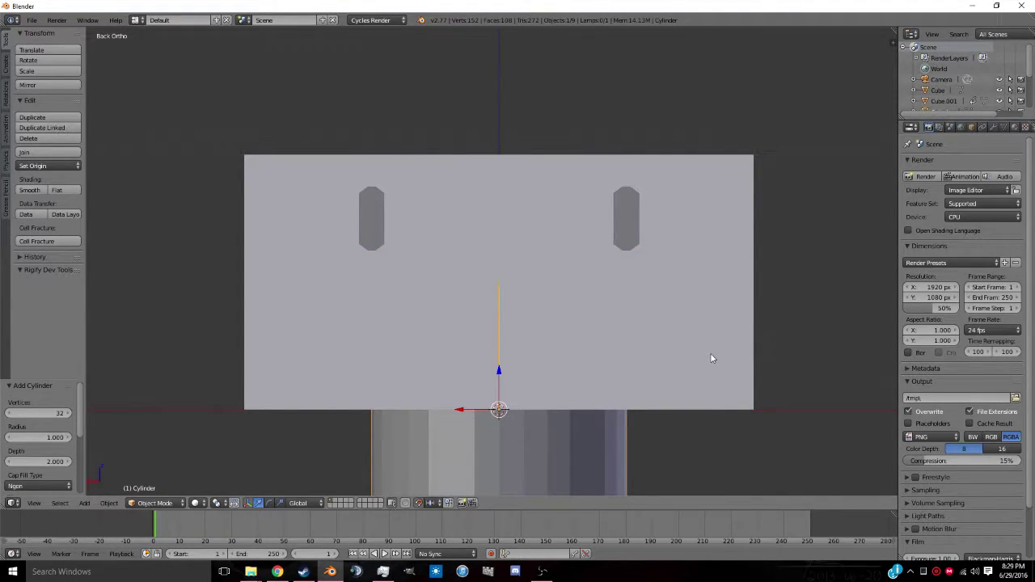
{"action": "key", "text": "r"}
{"action": "key", "text": "9"}
{"action": "key", "text": "0"}
{"action": "key", "text": "Return"}
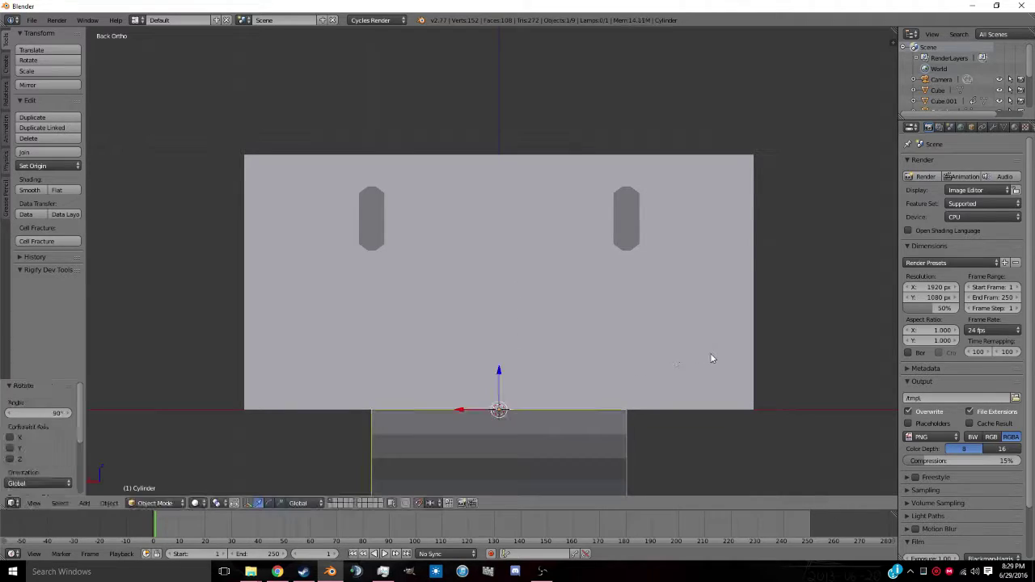
Move the cylinder over the left hinge and scale it down to 0.1.
{"action": "key", "text": "z"}
{"action": "key", "text": "g"}
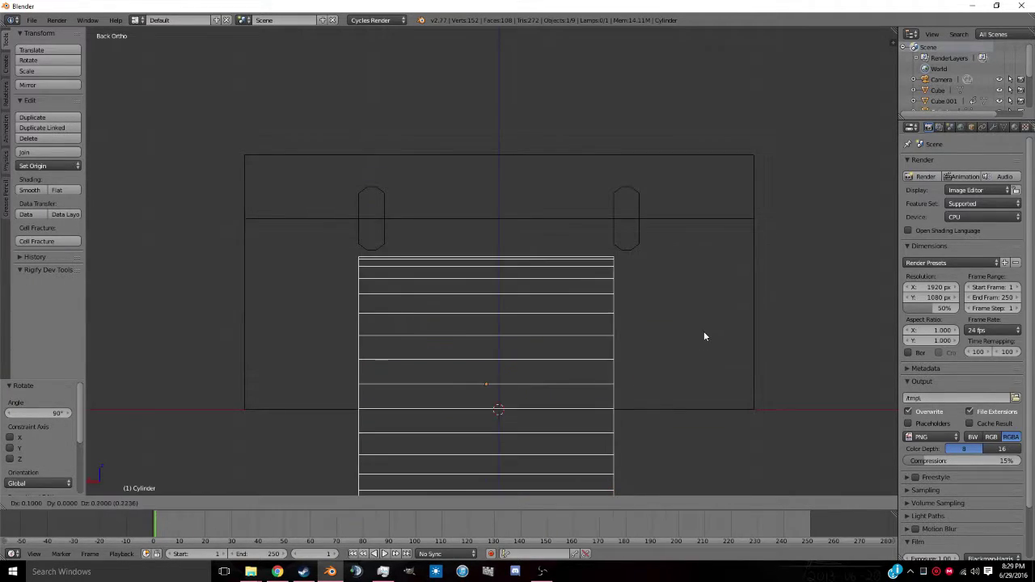
{"action": "left_click", "coordinate": [585, 161]}
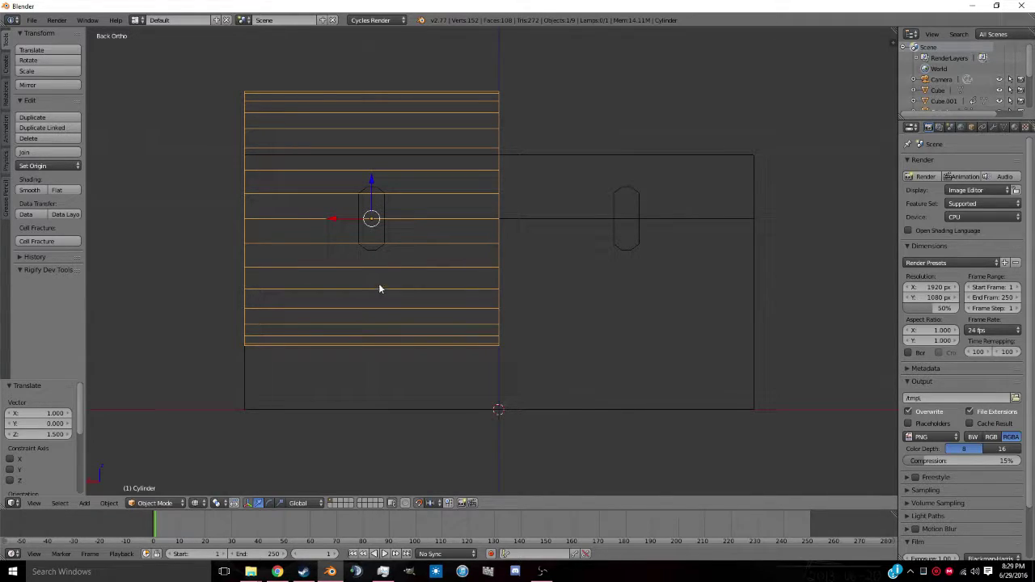
{"action": "key", "text": "s"}
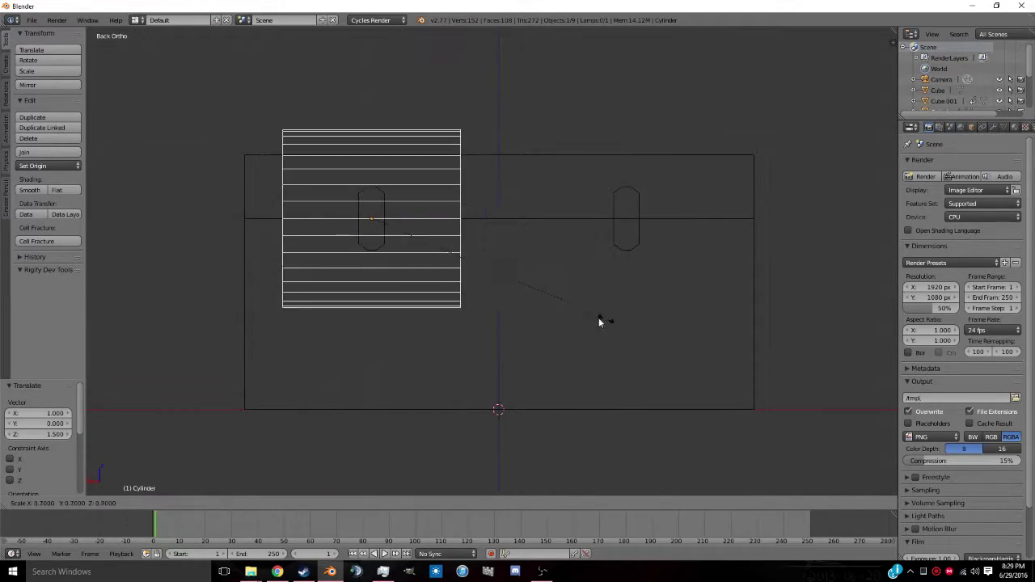
{"action": "left_click", "coordinate": [406, 241]}
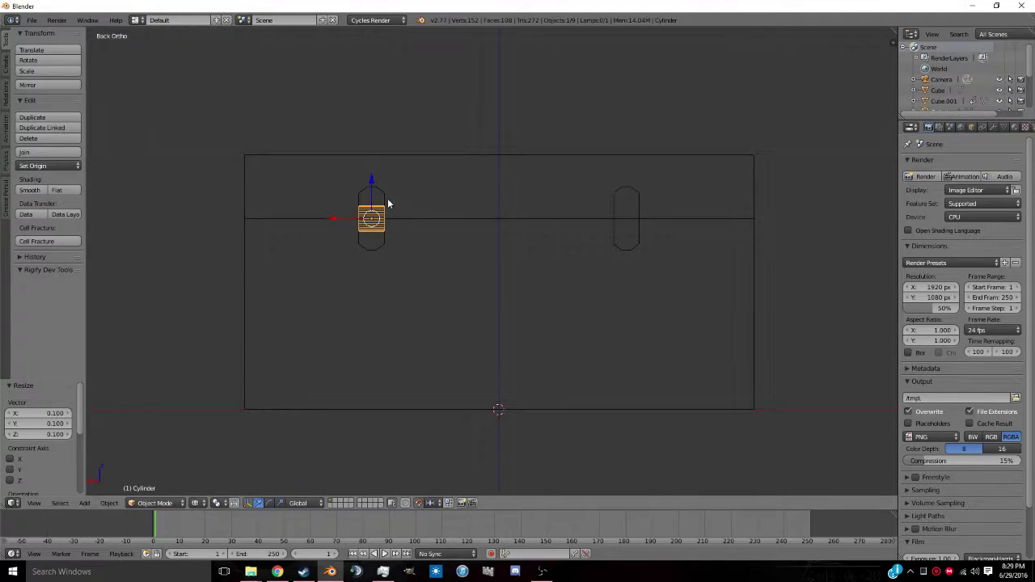
Thin the cylinder with scale 0.2 along Z and 0.2 along Y.
{"action": "scroll", "coordinate": [372, 191], "scroll_direction": "up", "scroll_amount": 4}
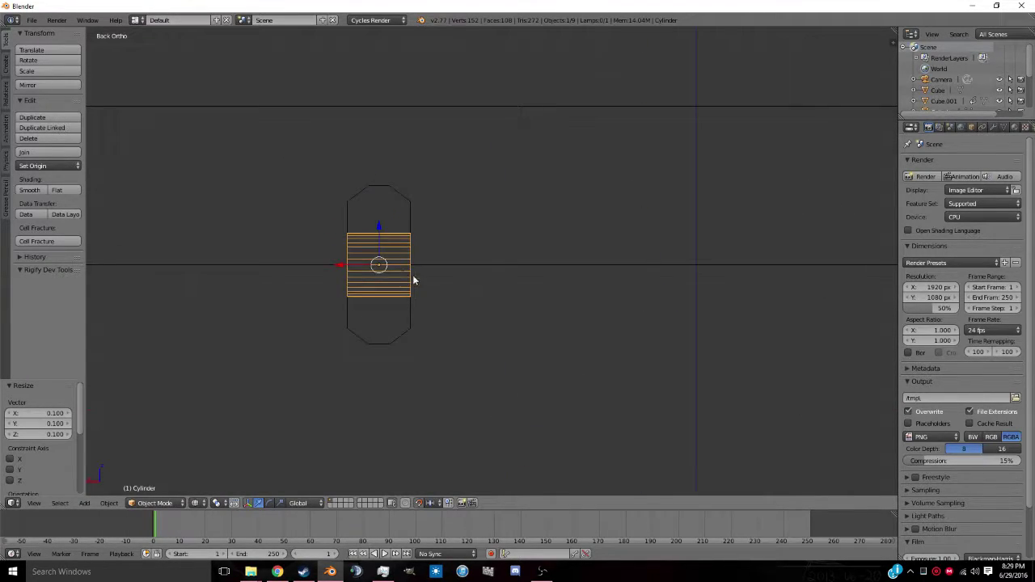
{"action": "scroll", "coordinate": [413, 280], "scroll_direction": "up", "scroll_amount": 1}
{"action": "type", "text": "sz"}
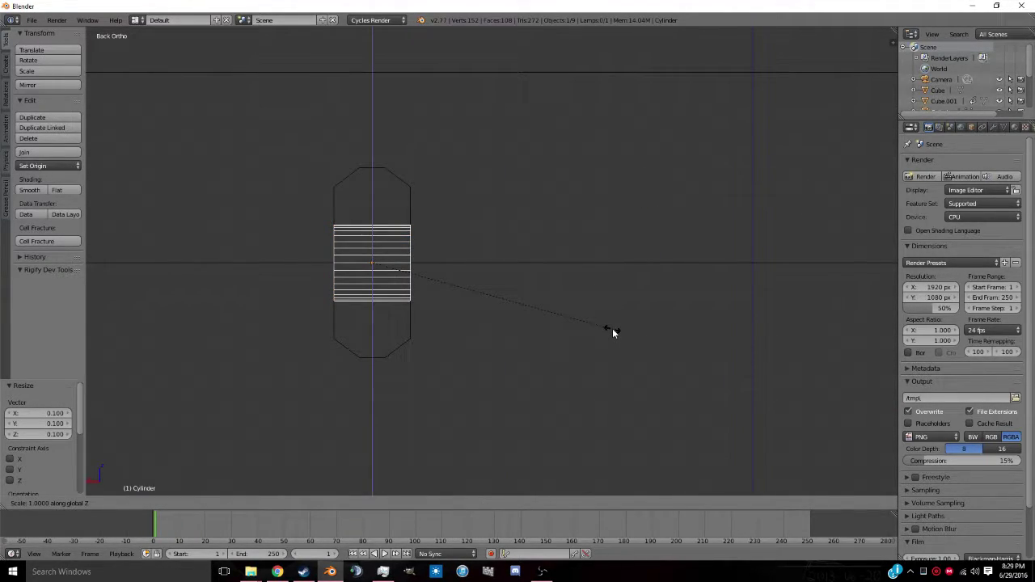
{"action": "type", "text": "0.2"}
{"action": "key", "text": "Return"}
{"action": "middle_click_drag", "start_coordinate": [612, 328], "coordinate": [660, 359]}
{"action": "type", "text": "sy0.2"}
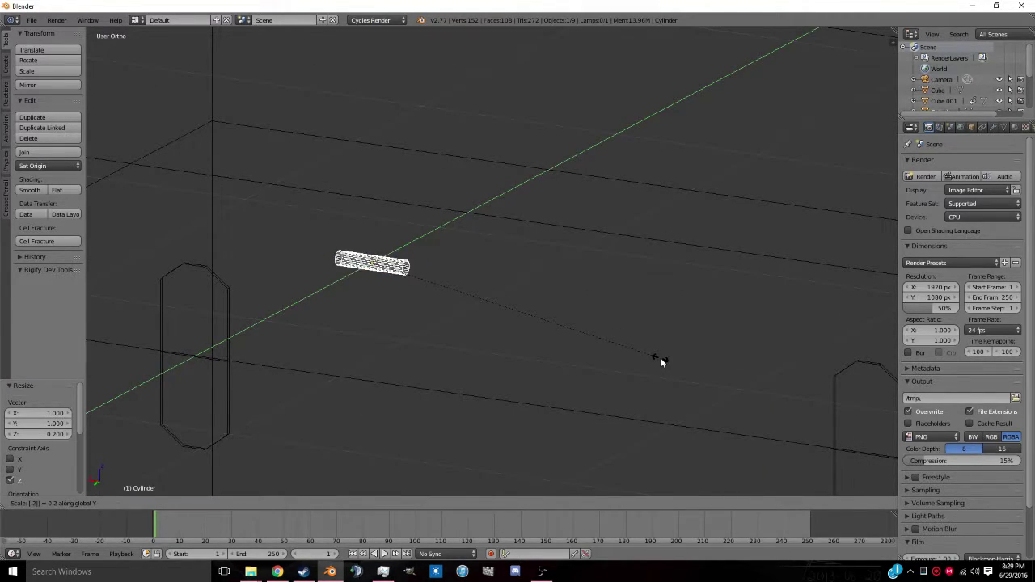
{"action": "key", "text": "Return"}
{"action": "key", "text": "KP_3"}
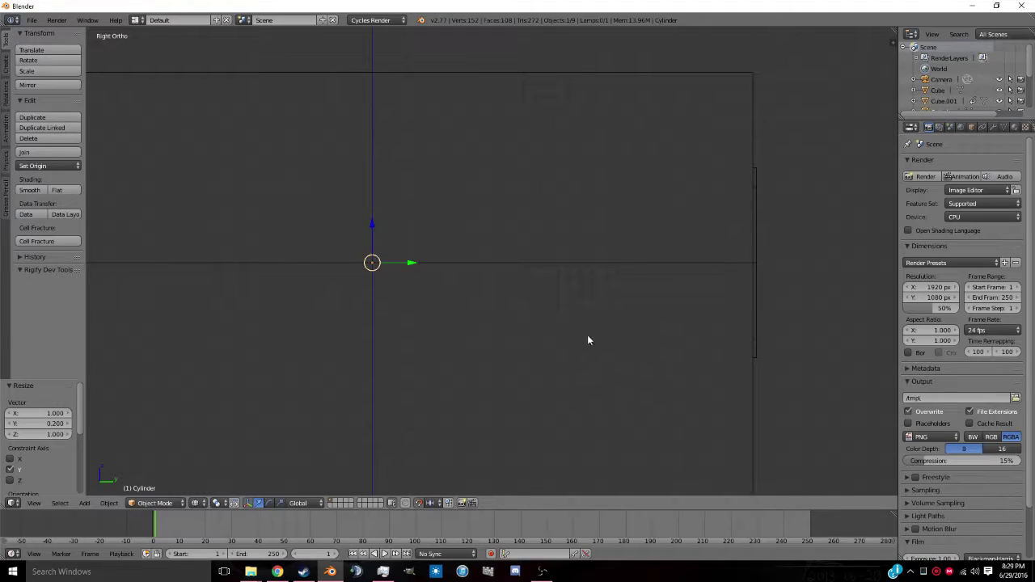
Move the hinge cylinder out 1.01 along Y.
{"action": "middle_click_drag", "start_coordinate": [590, 342], "coordinate": [494, 287], "text": "shift"}
{"action": "scroll", "coordinate": [494, 287], "scroll_direction": "up", "scroll_amount": 1}
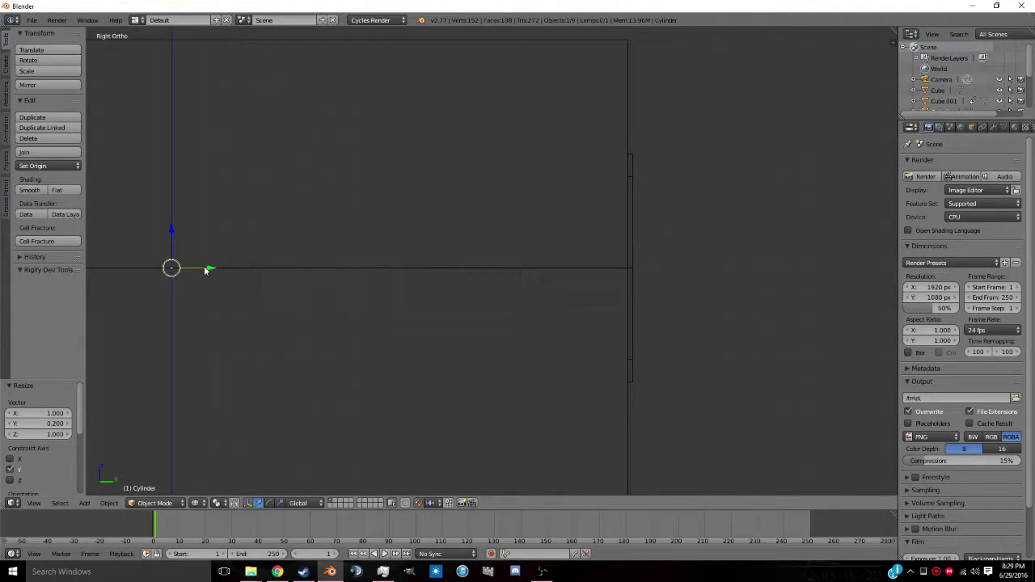
{"action": "key", "text": "g"}
{"action": "key", "text": "y"}
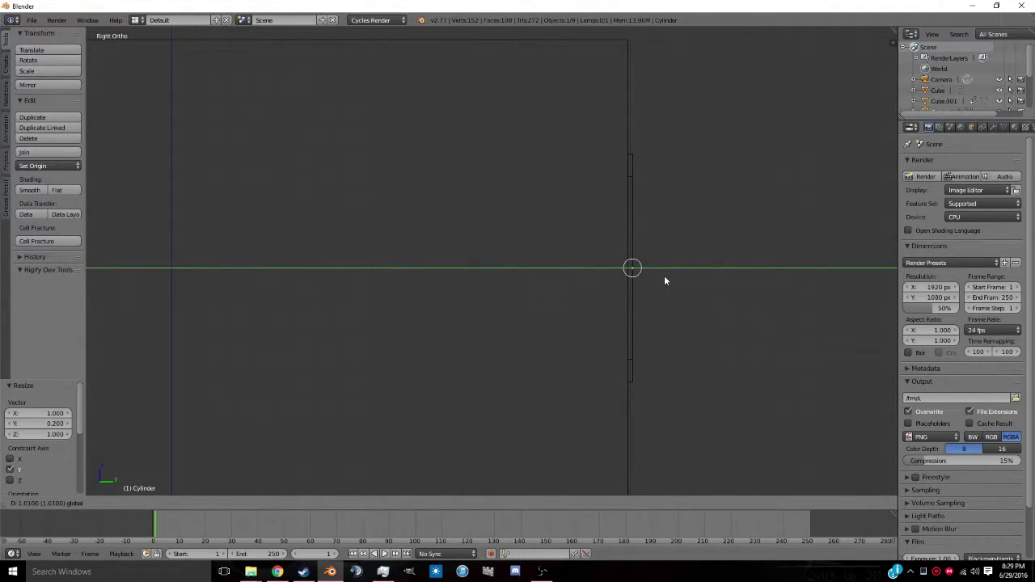
{"action": "left_click", "coordinate": [664, 275]}
{"action": "scroll", "coordinate": [597, 288], "scroll_direction": "up", "scroll_amount": 4}
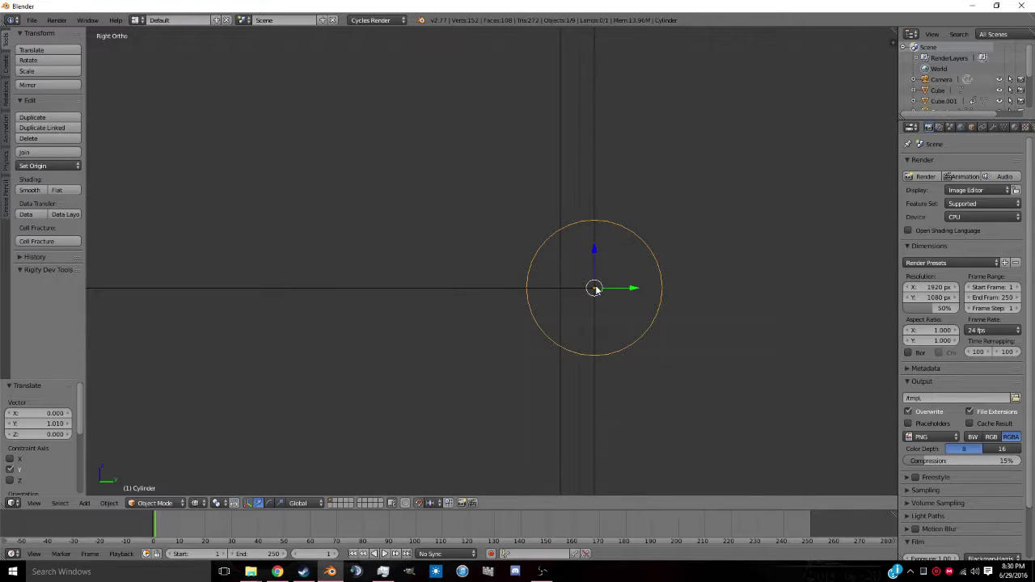
{"action": "scroll", "coordinate": [595, 291], "scroll_direction": "up", "scroll_amount": 8}
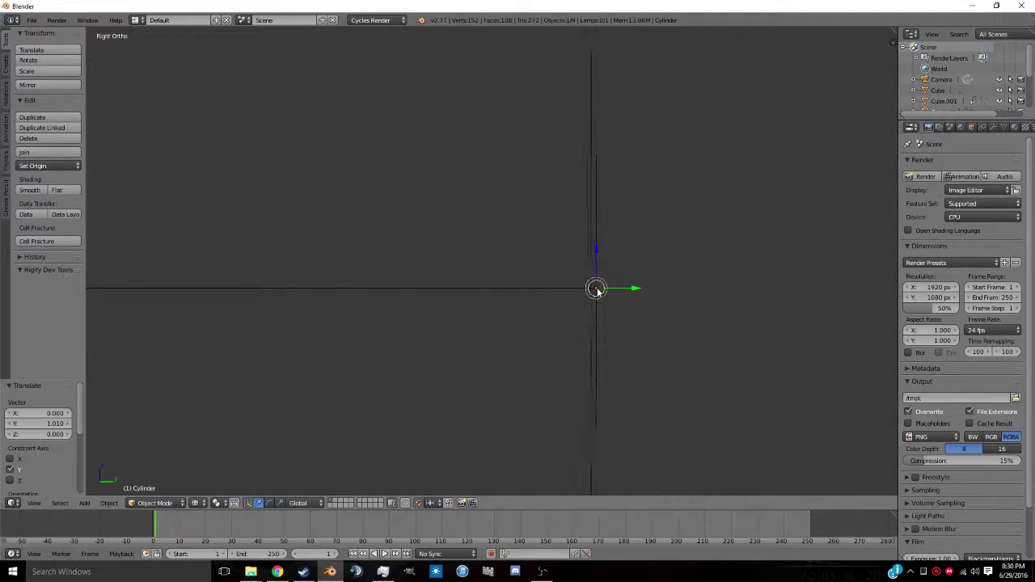
{"action": "scroll", "coordinate": [596, 291], "scroll_direction": "down", "scroll_amount": 5}
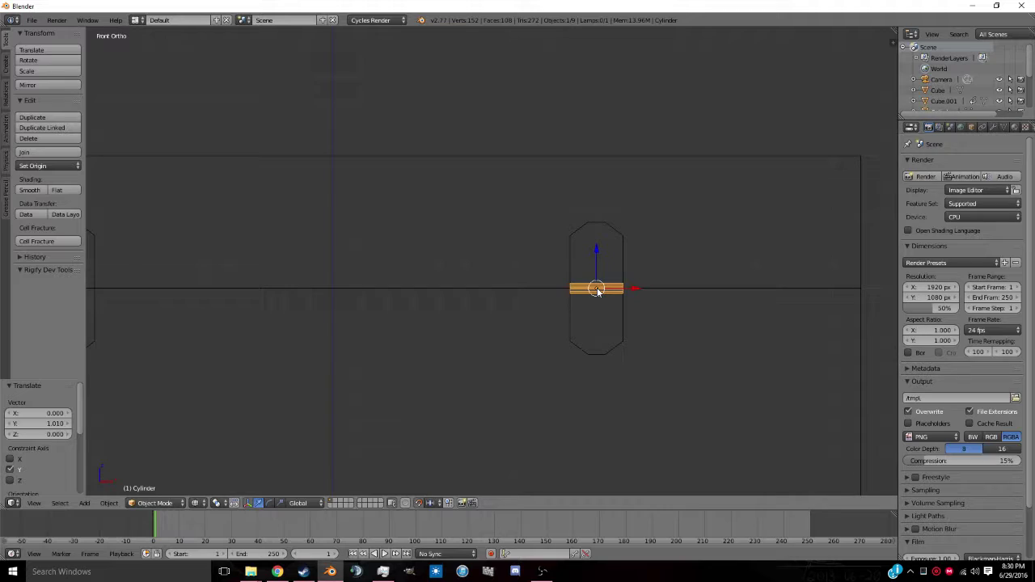
In front view, duplicate the hinge cylinder 2 units along −X for the second hinge.
{"action": "key", "text": "KP_1"}
{"action": "scroll", "coordinate": [598, 289], "scroll_direction": "down", "scroll_amount": 2}
{"action": "key", "text": "shift+d"}
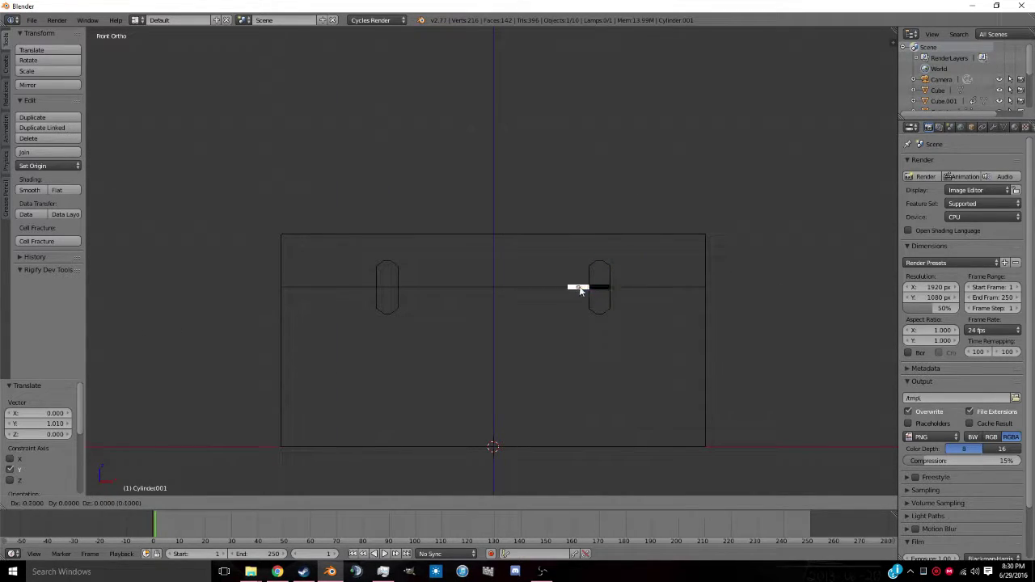
{"action": "left_click", "coordinate": [394, 294]}
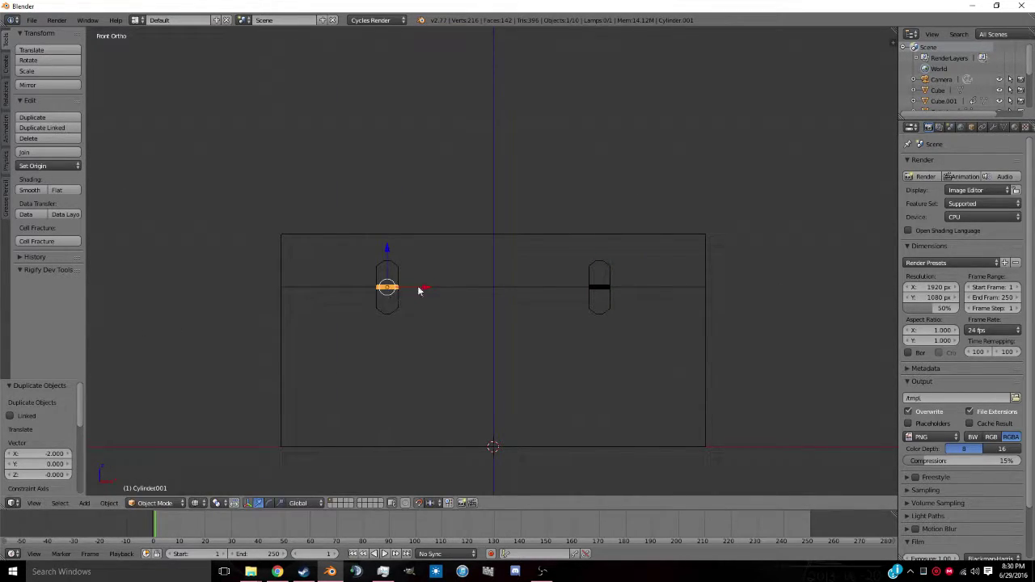
{"action": "key", "text": "z"}
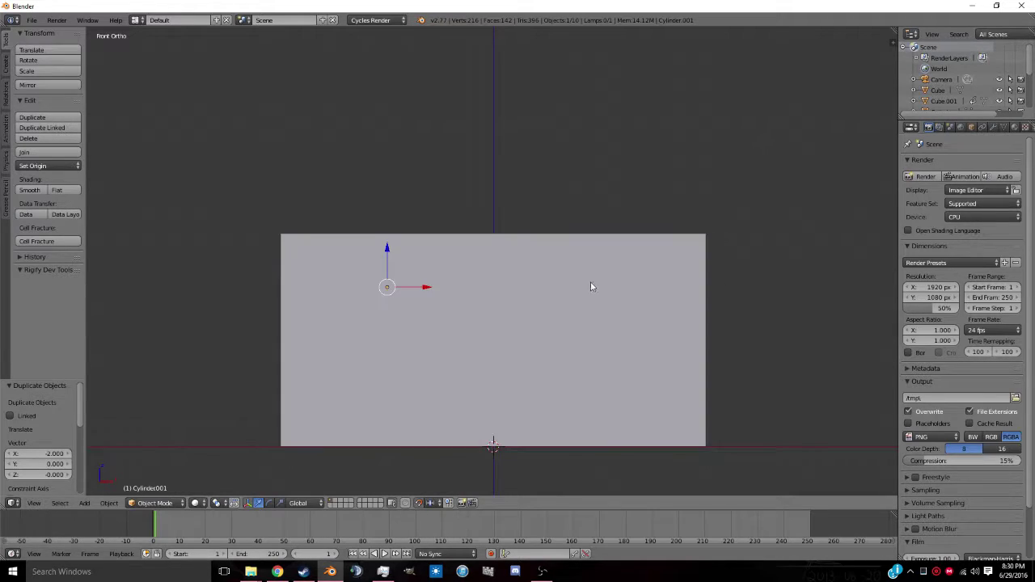
{"action": "middle_click_drag", "start_coordinate": [591, 286], "coordinate": [349, 300]}
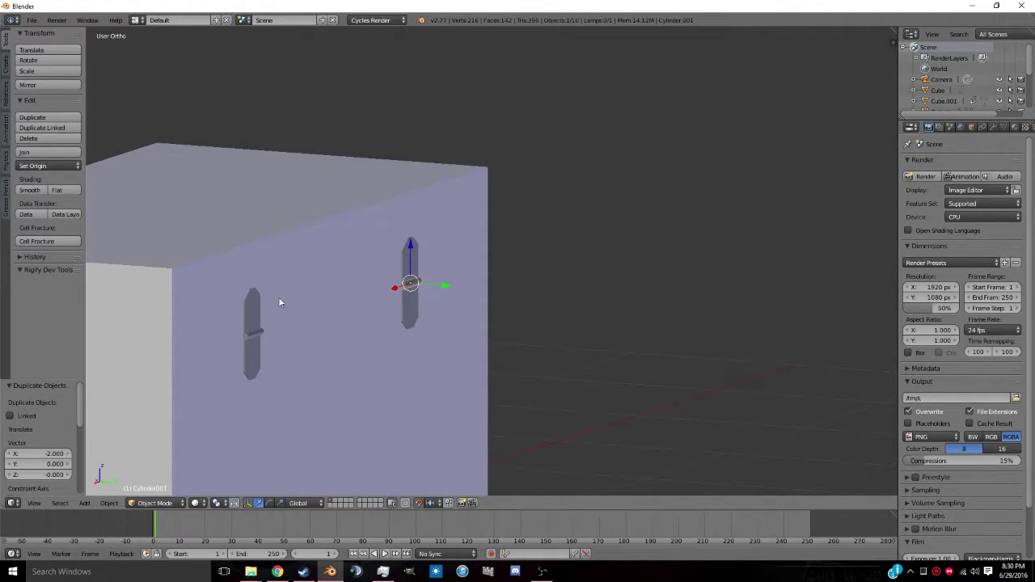
Select the left and right hinges, then the lid Cube.001 as the active object.
{"action": "right_click", "coordinate": [255, 303]}
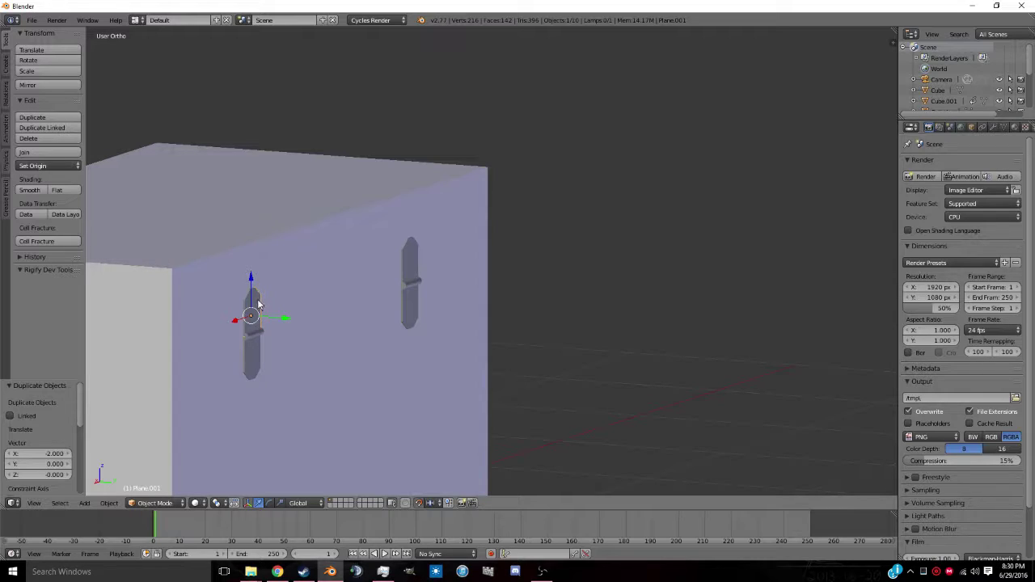
{"action": "right_click", "coordinate": [412, 266], "text": "shift"}
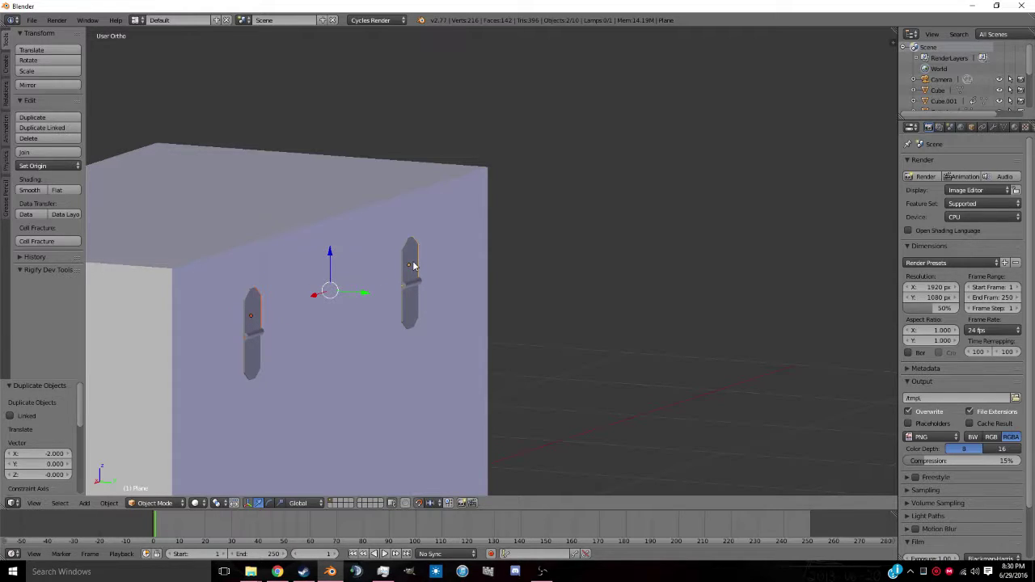
{"action": "right_click", "coordinate": [258, 303]}
{"action": "right_click", "coordinate": [406, 258], "text": "shift"}
{"action": "scroll", "coordinate": [328, 288], "scroll_direction": "up", "scroll_amount": 2, "text": "ctrl"}
{"action": "scroll", "coordinate": [328, 287], "scroll_direction": "up", "scroll_amount": 2, "text": "ctrl"}
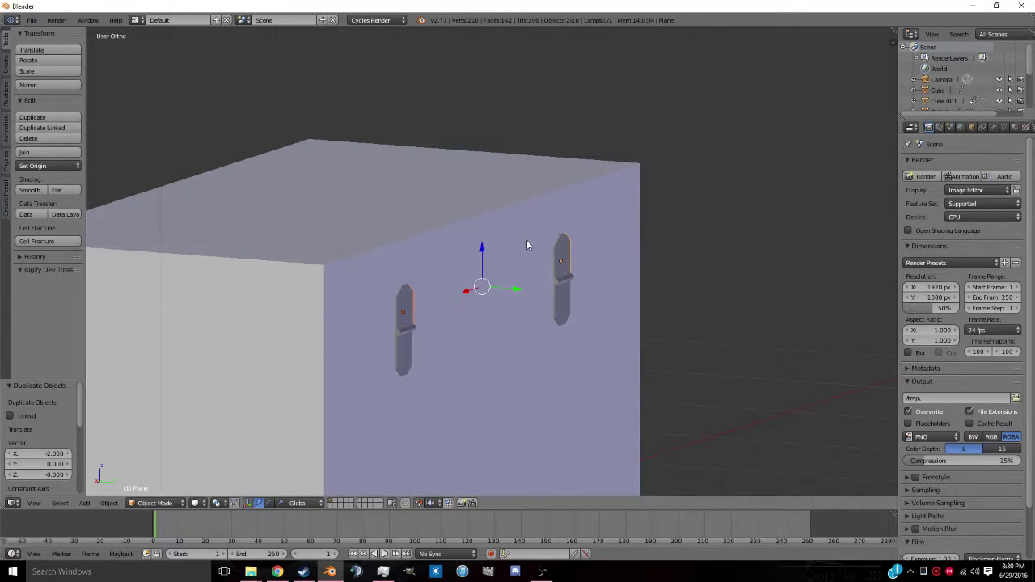
{"action": "right_click", "coordinate": [451, 183], "text": "shift"}
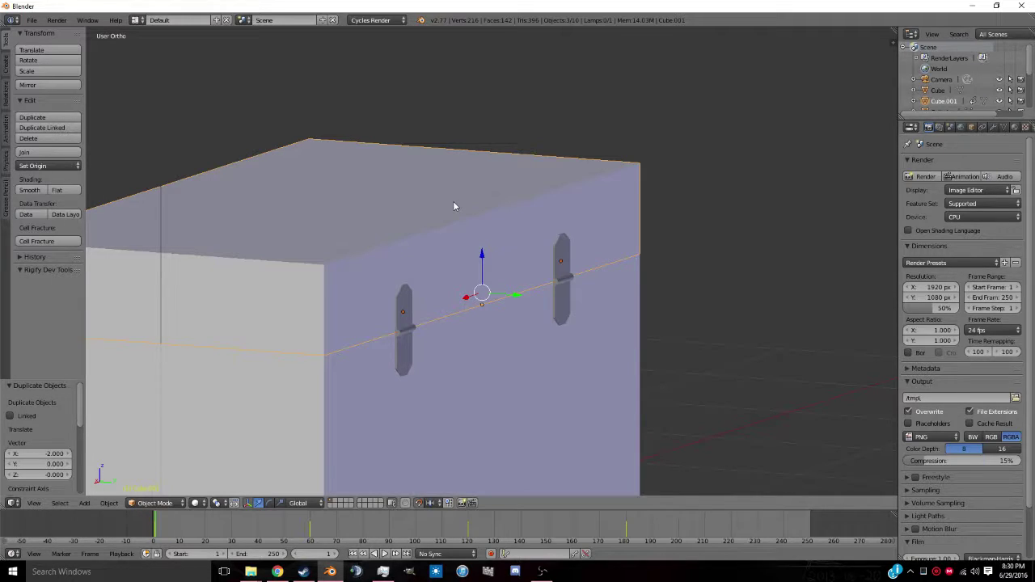
Parent both hinges to the lid with Ctrl+P Object, then play the animation.
{"action": "key", "text": "ctrl+p"}
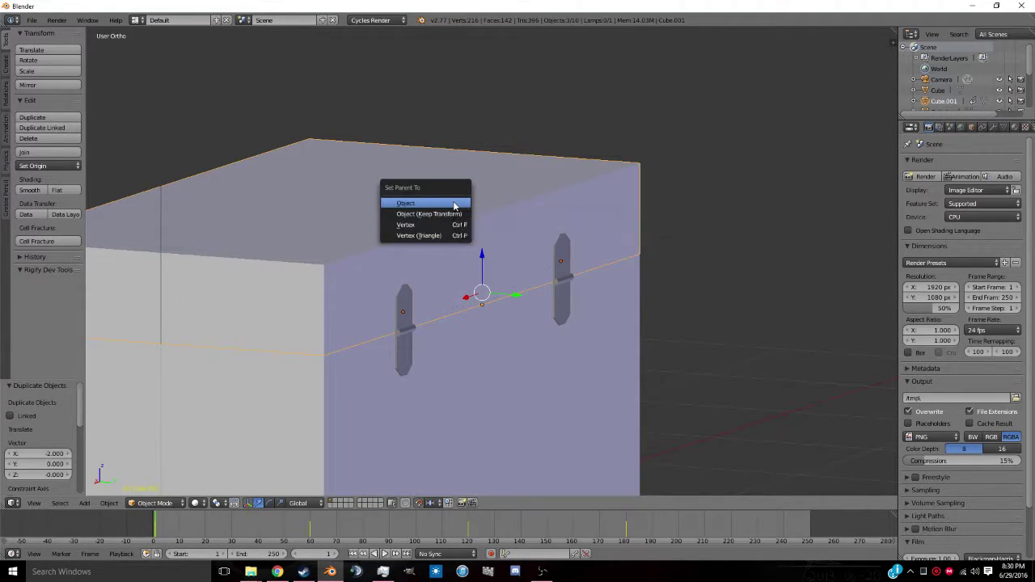
{"action": "left_click", "coordinate": [455, 207]}
{"action": "middle_click_drag", "start_coordinate": [711, 306], "coordinate": [677, 319]}
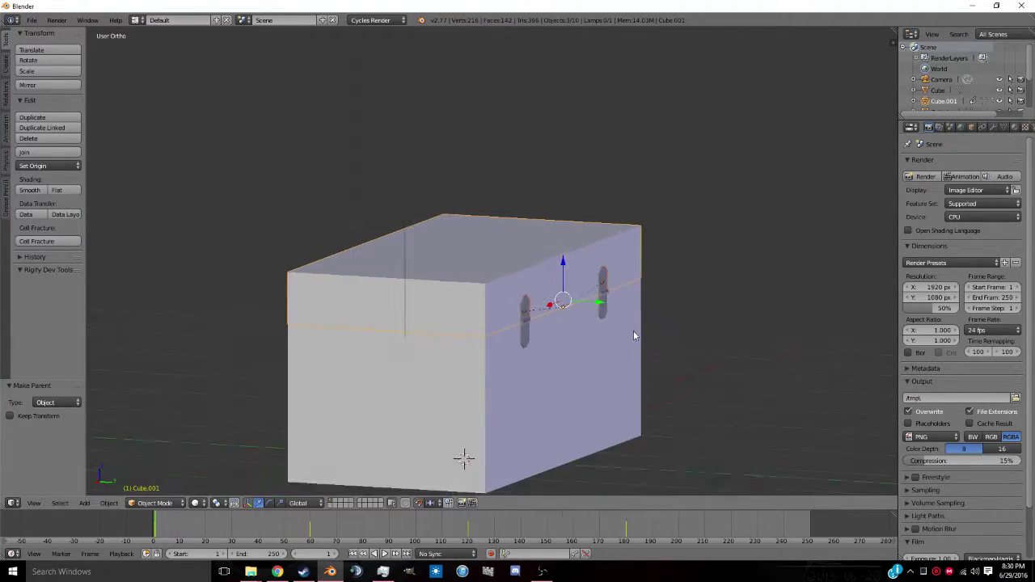
{"action": "middle_click_drag", "start_coordinate": [634, 335], "coordinate": [601, 235]}
{"action": "scroll", "coordinate": [601, 235], "scroll_direction": "up", "scroll_amount": 5}
{"action": "scroll", "coordinate": [658, 271], "scroll_direction": "down", "scroll_amount": 4}
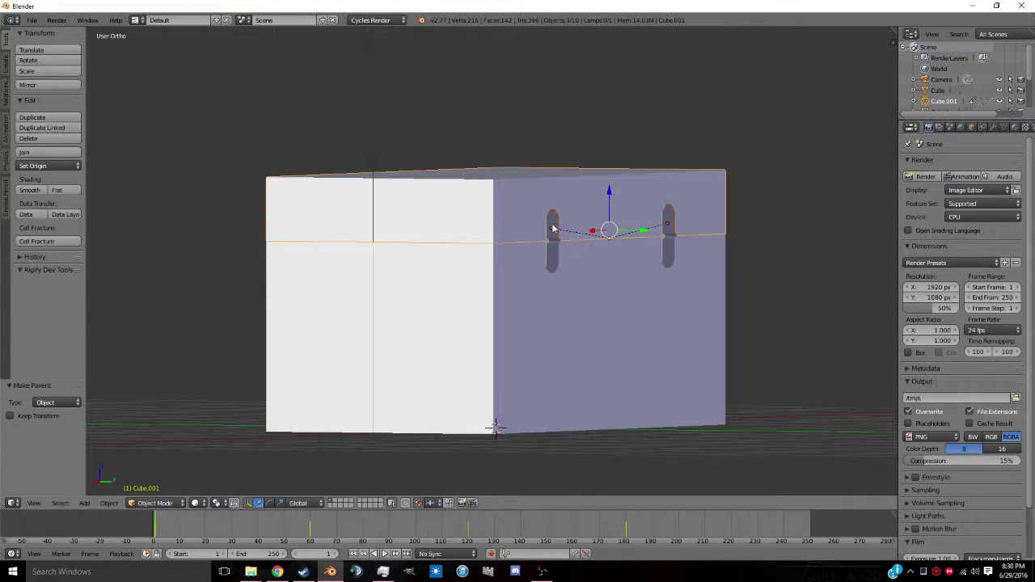
{"action": "middle_click_drag", "start_coordinate": [565, 222], "coordinate": [561, 229]}
{"action": "key", "text": "alt+a"}
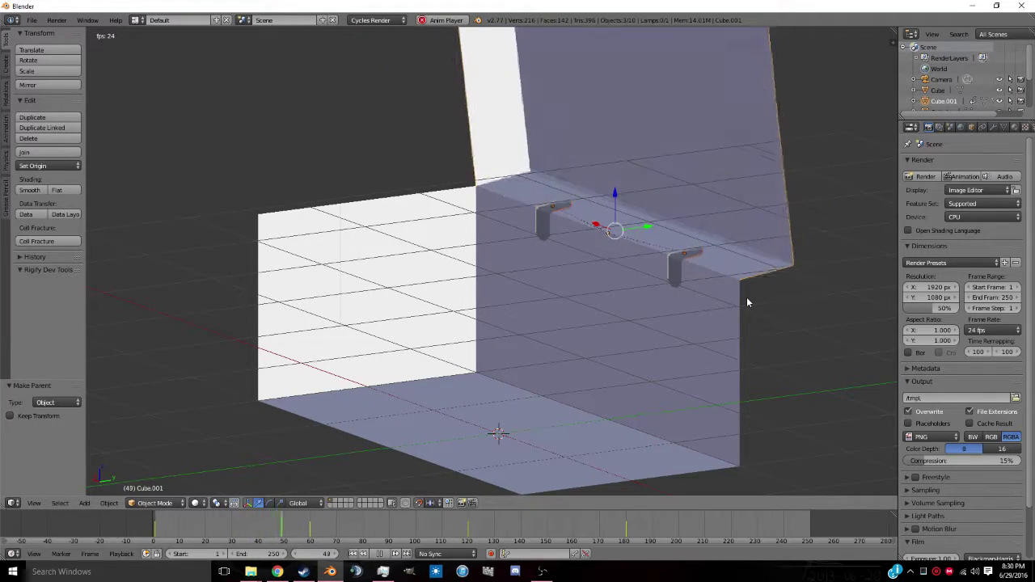
Stop playback, jump to frame 120 with the lid open, and view it from the side.
{"action": "middle_click_drag", "start_coordinate": [713, 303], "coordinate": [685, 294]}
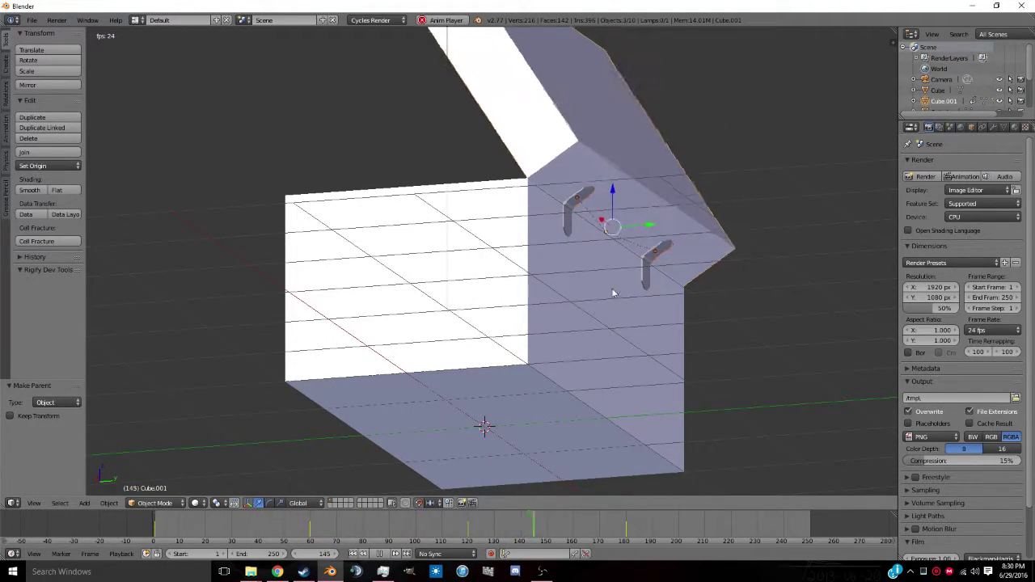
{"action": "middle_click_drag", "start_coordinate": [596, 323], "coordinate": [610, 352]}
{"action": "key", "text": "alt+a"}
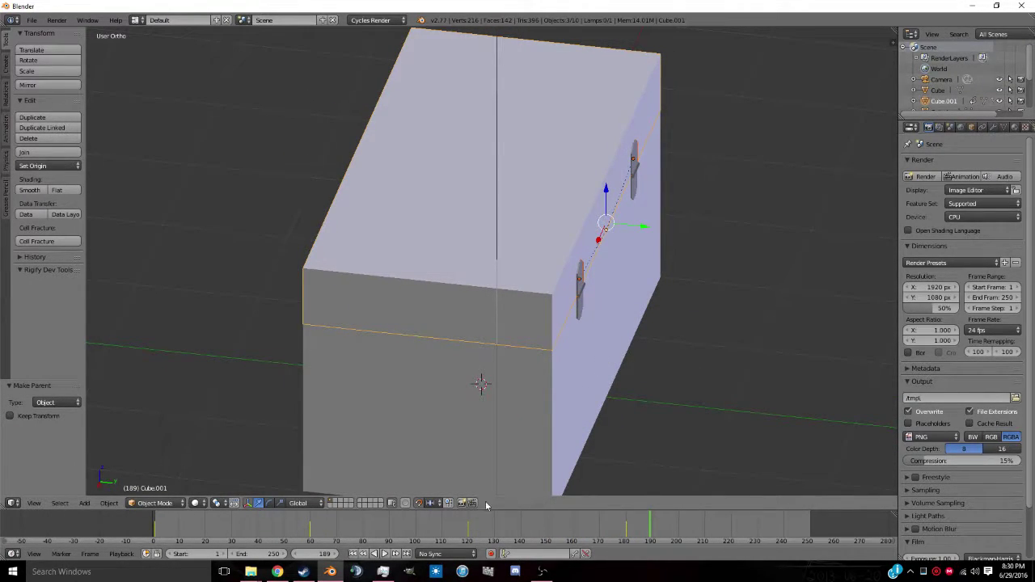
{"action": "left_click", "coordinate": [467, 527]}
{"action": "middle_click_drag", "start_coordinate": [434, 367], "coordinate": [693, 275]}
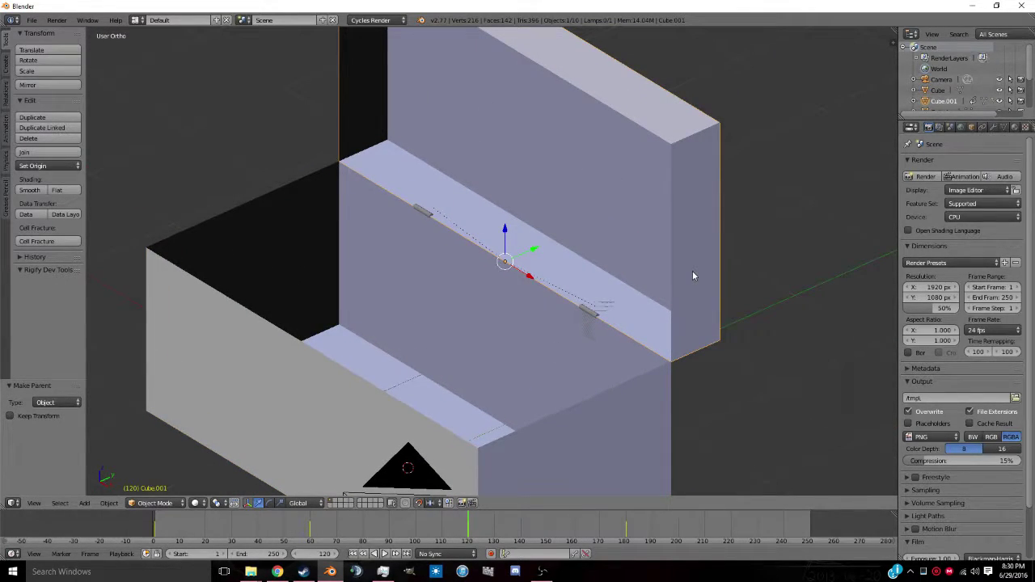
{"action": "key", "text": "KP_3"}
{"action": "scroll", "coordinate": [498, 177], "scroll_direction": "up", "scroll_amount": 4}
Extrude the lid's inner face and scale it to 0.9 to form a rim.
{"action": "key", "text": "KP_1"}
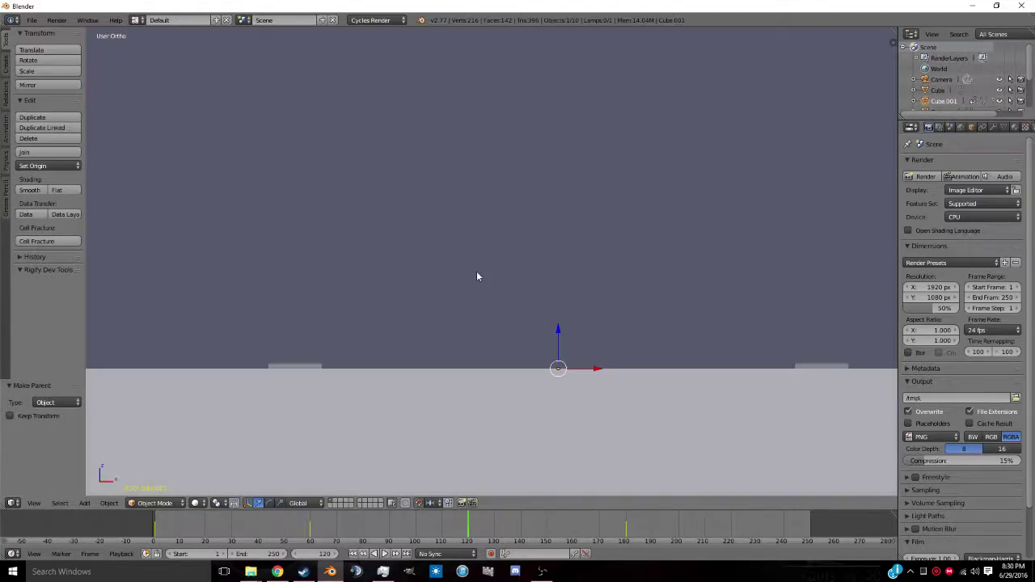
{"action": "scroll", "coordinate": [489, 275], "scroll_direction": "down", "scroll_amount": 3}
{"action": "scroll", "coordinate": [481, 243], "scroll_direction": "up", "scroll_amount": 1}
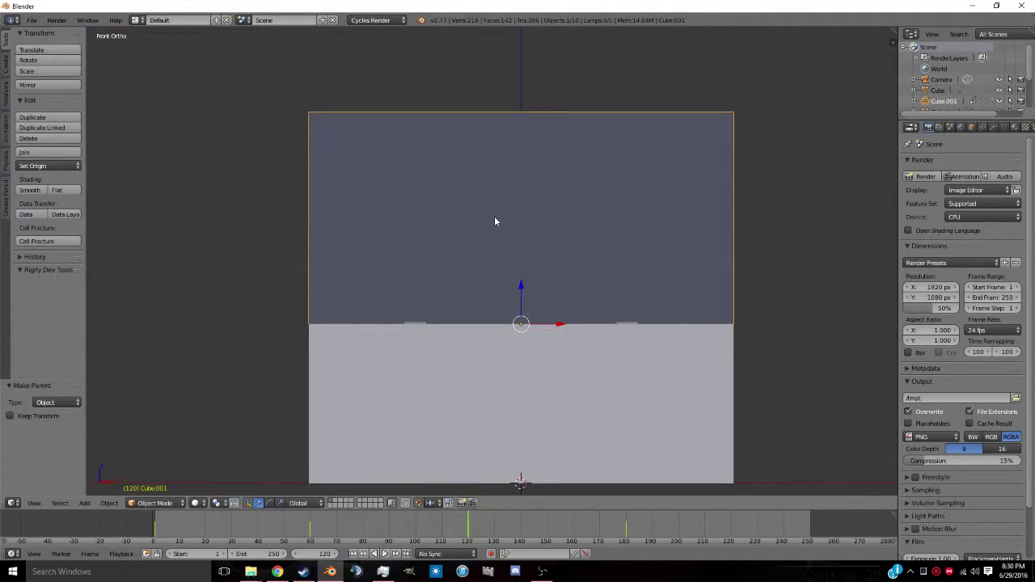
{"action": "key", "text": "Tab"}
{"action": "scroll", "coordinate": [497, 217], "scroll_direction": "up", "scroll_amount": 1}
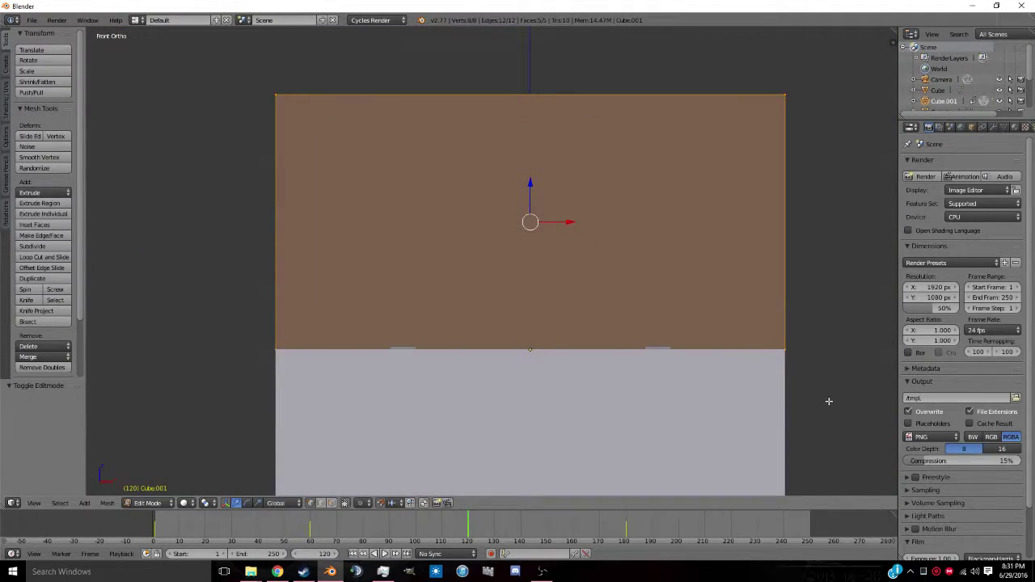
{"action": "key", "text": "e"}
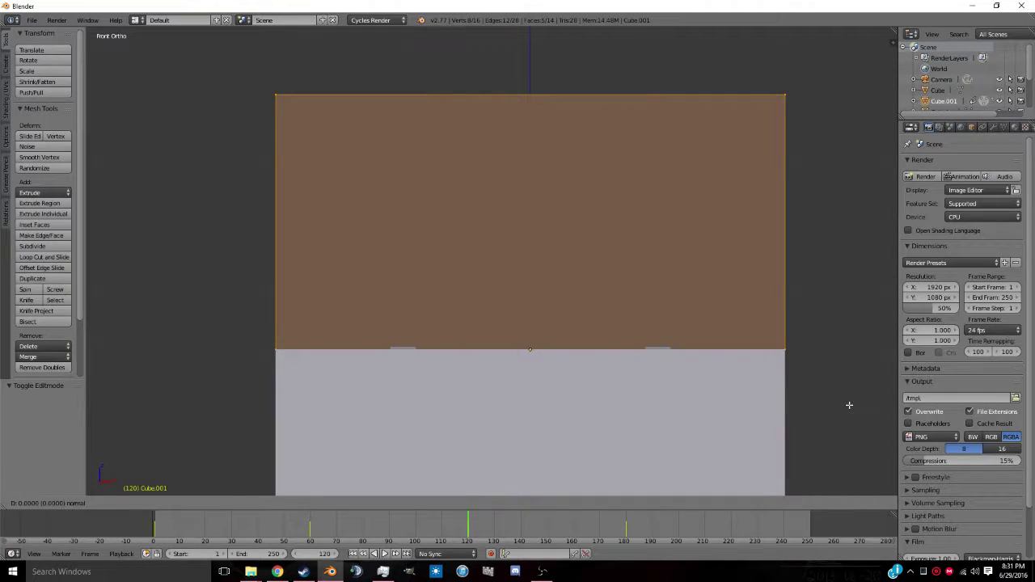
{"action": "key", "text": "s"}
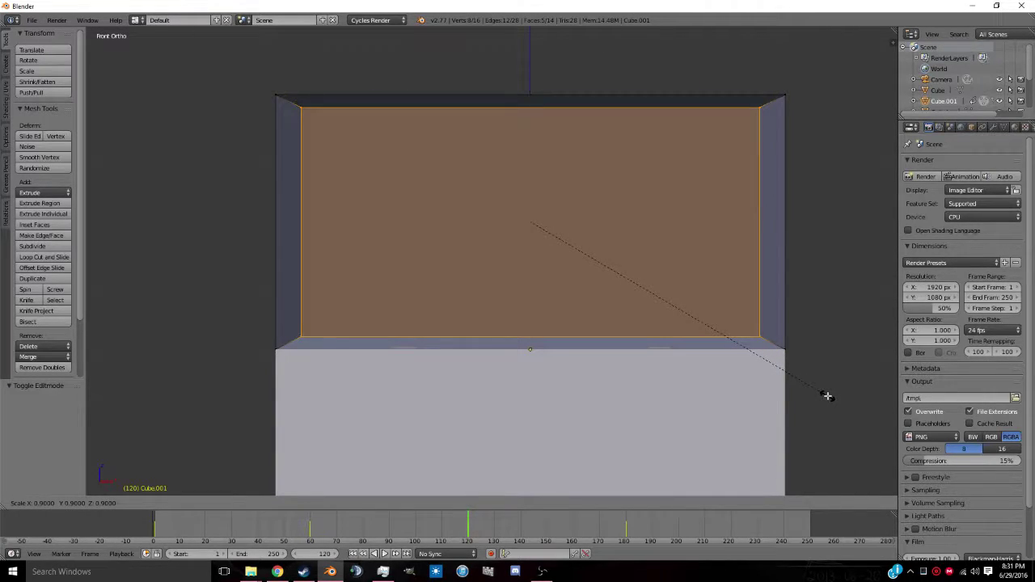
{"action": "left_click", "coordinate": [827, 396]}
In Right view, recess the inset face 0.025 inward along Y.
{"action": "key", "text": "KP_3"}
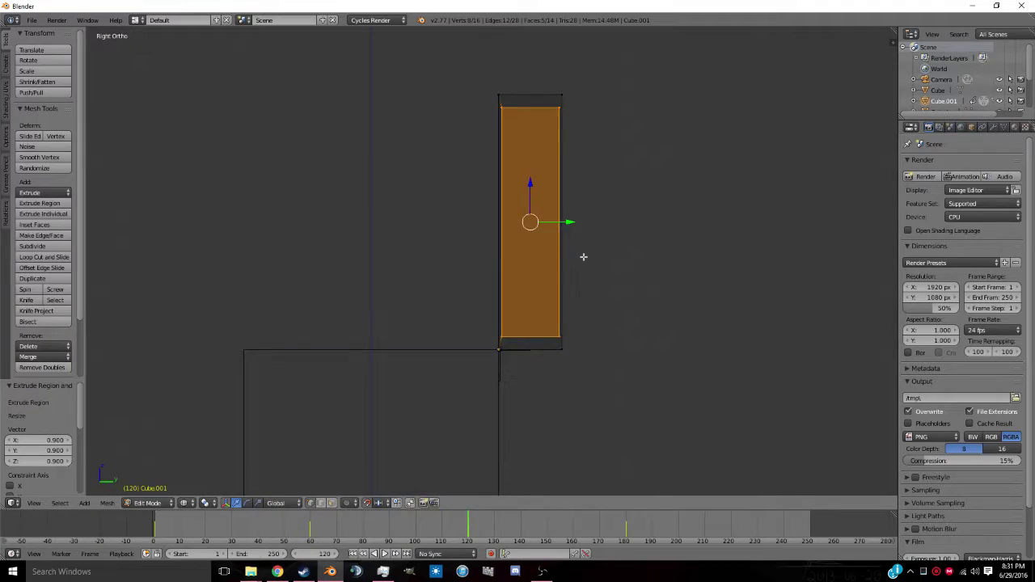
{"action": "scroll", "coordinate": [513, 233], "scroll_direction": "up", "scroll_amount": 5}
{"action": "left_click_drag", "start_coordinate": [614, 177], "coordinate": [597, 186]}
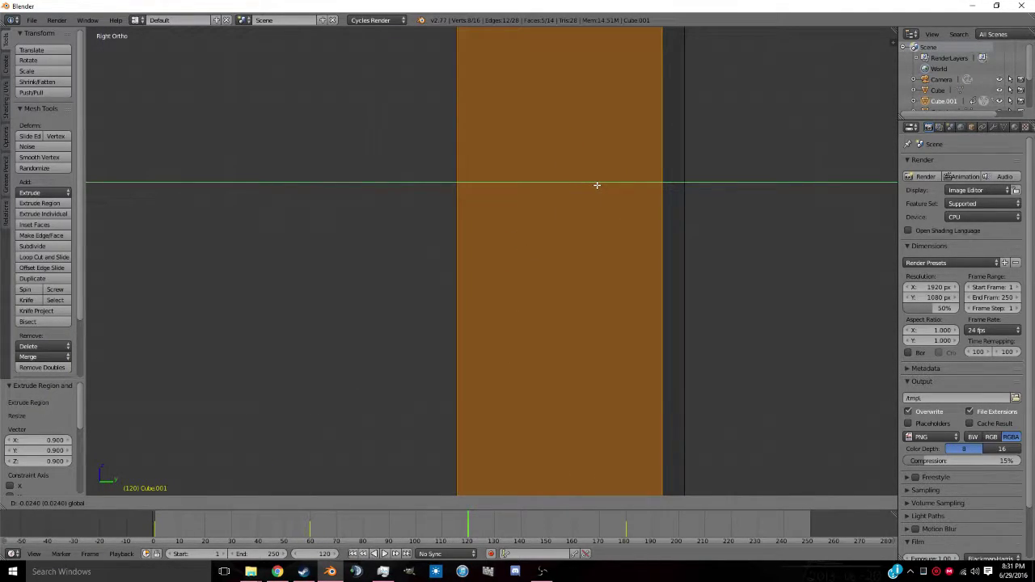
{"action": "left_click", "coordinate": [591, 185]}
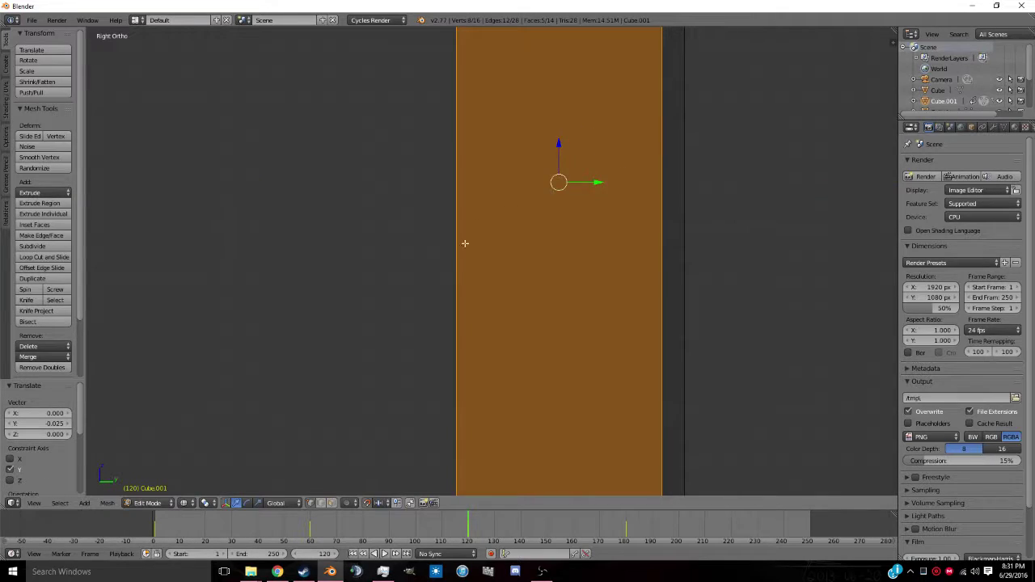
{"action": "scroll", "coordinate": [452, 259], "scroll_direction": "up", "scroll_amount": 4}
{"action": "scroll", "coordinate": [468, 294], "scroll_direction": "down", "scroll_amount": 4}
{"action": "middle_click_drag", "start_coordinate": [473, 284], "coordinate": [560, 275]}
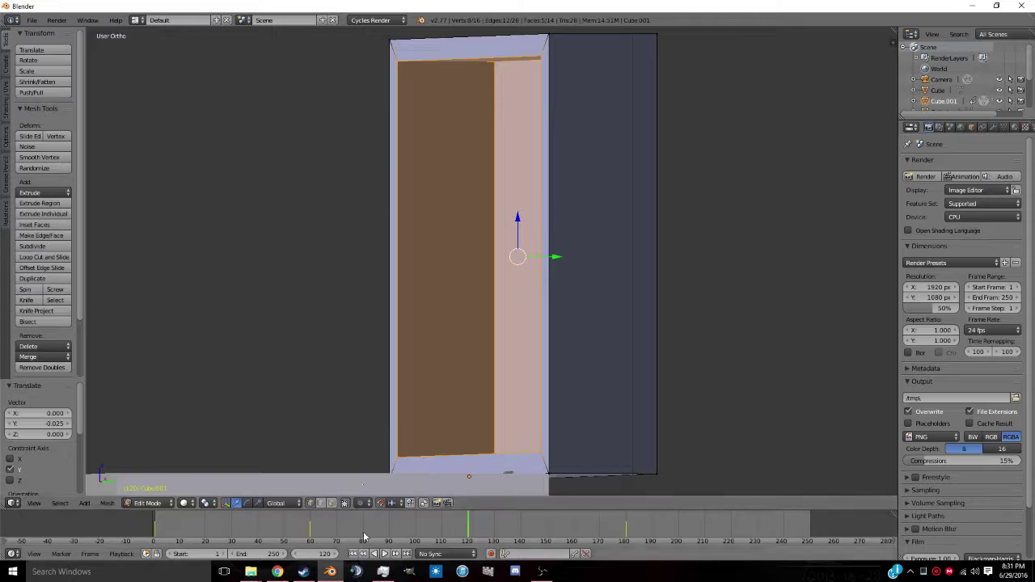
{"action": "scroll", "coordinate": [566, 353], "scroll_direction": "down", "scroll_amount": 4}
Select the base box and scale its extruded top faces to 0.9 from the top view.
{"action": "middle_click_drag", "start_coordinate": [526, 252], "coordinate": [485, 423]}
{"action": "key", "text": "Tab"}
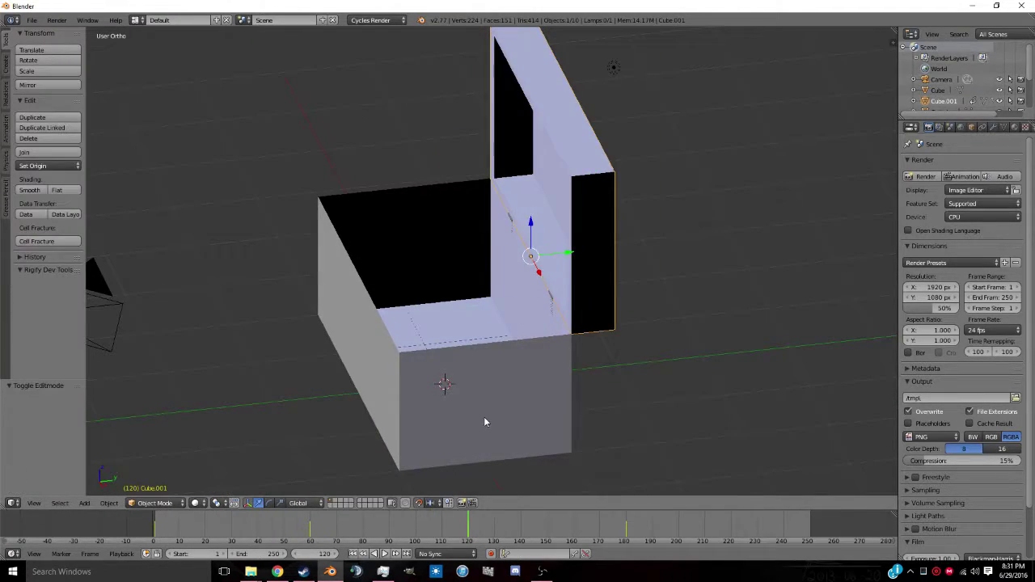
{"action": "right_click", "coordinate": [478, 397]}
{"action": "key", "text": "Tab"}
{"action": "scroll", "coordinate": [478, 397], "scroll_direction": "up", "scroll_amount": 5}
{"action": "key", "text": "a"}
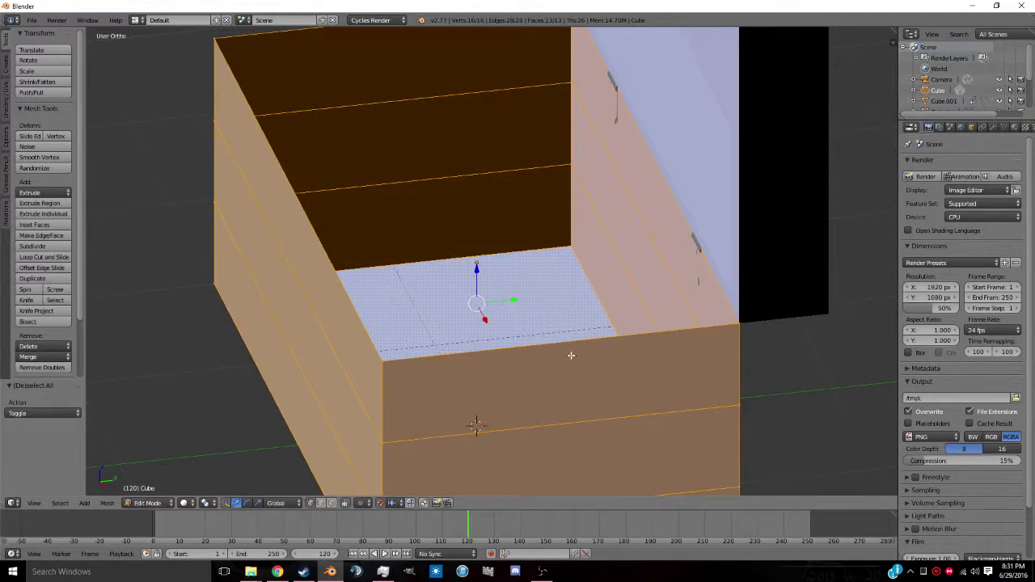
{"action": "key", "text": "KP_7"}
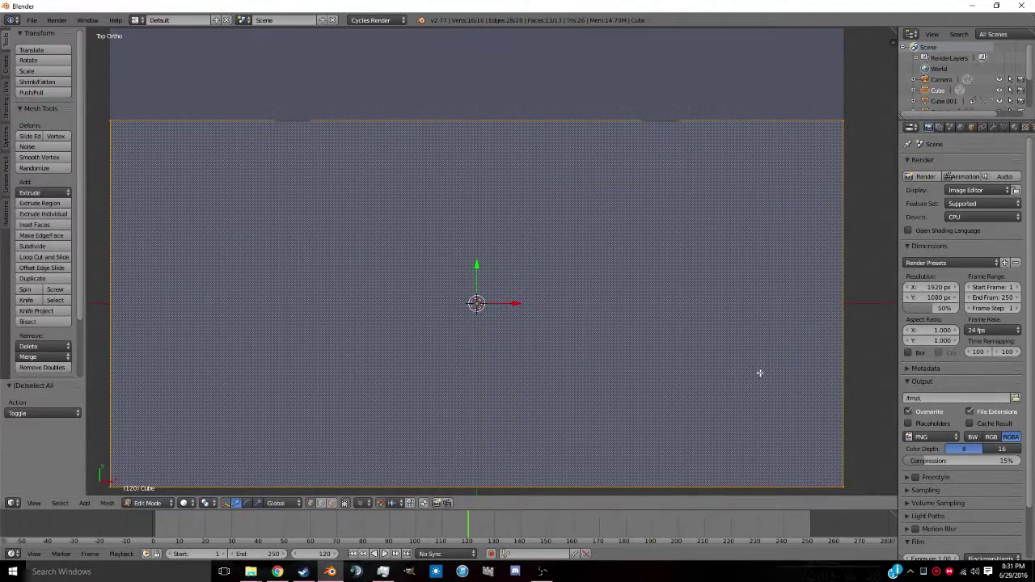
{"action": "key", "text": "s"}
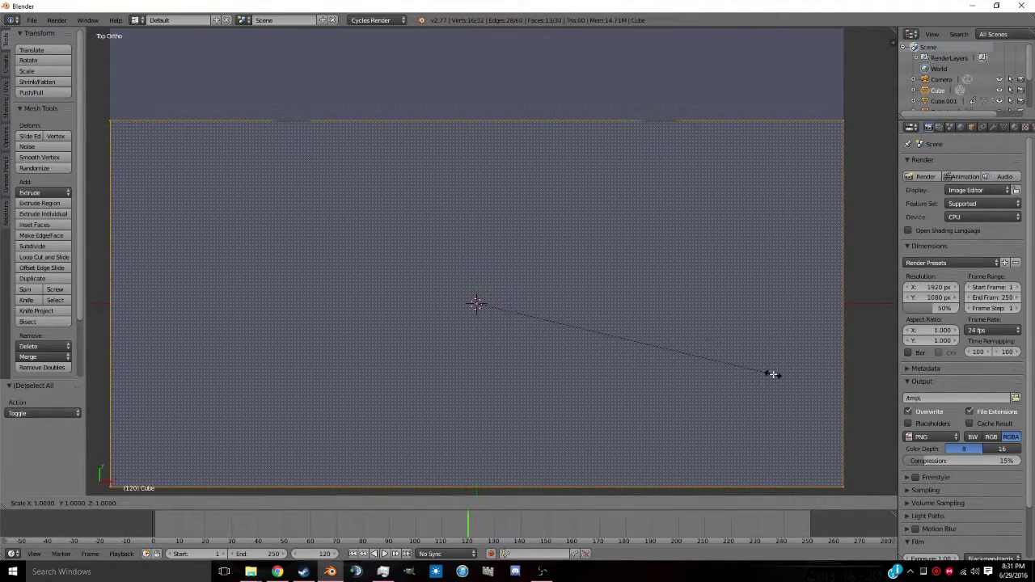
{"action": "left_click", "coordinate": [747, 372]}
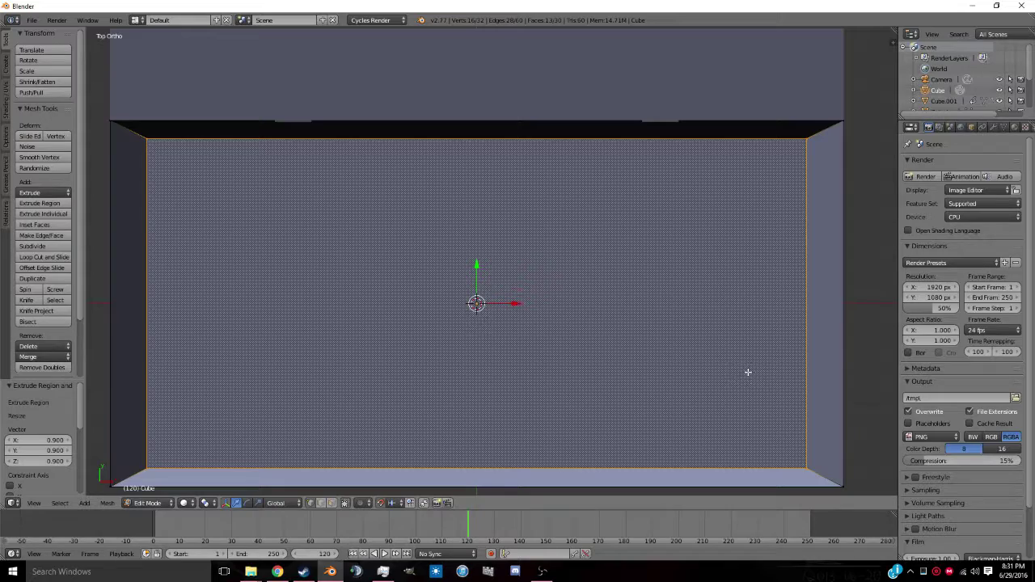
In front wireframe view, move the inset top faces 0.075 along Z.
{"action": "key", "text": "KP_1"}
{"action": "key", "text": "z"}
{"action": "scroll", "coordinate": [498, 202], "scroll_direction": "up", "scroll_amount": 6}
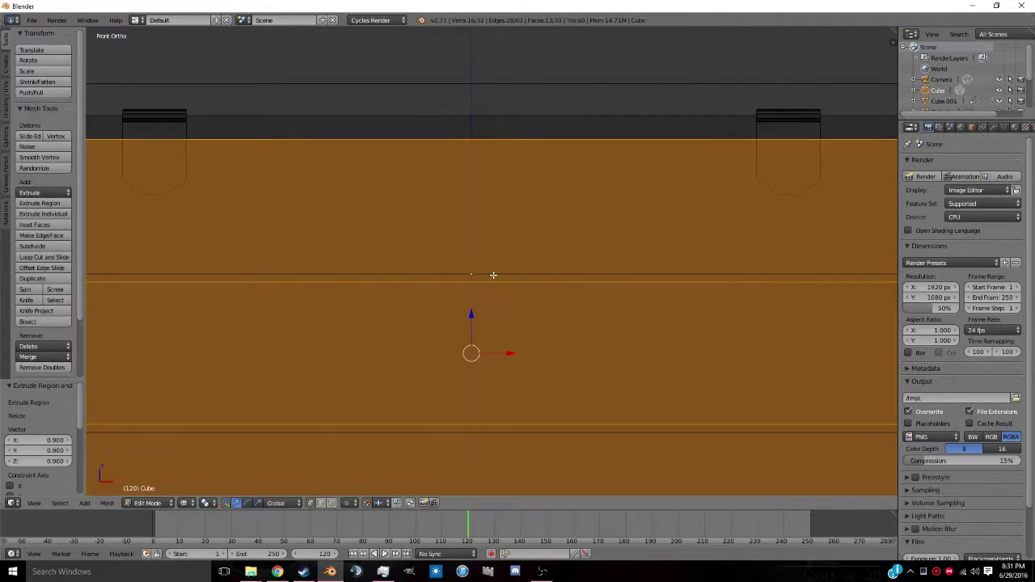
{"action": "key", "text": "g"}
{"action": "key", "text": "z"}
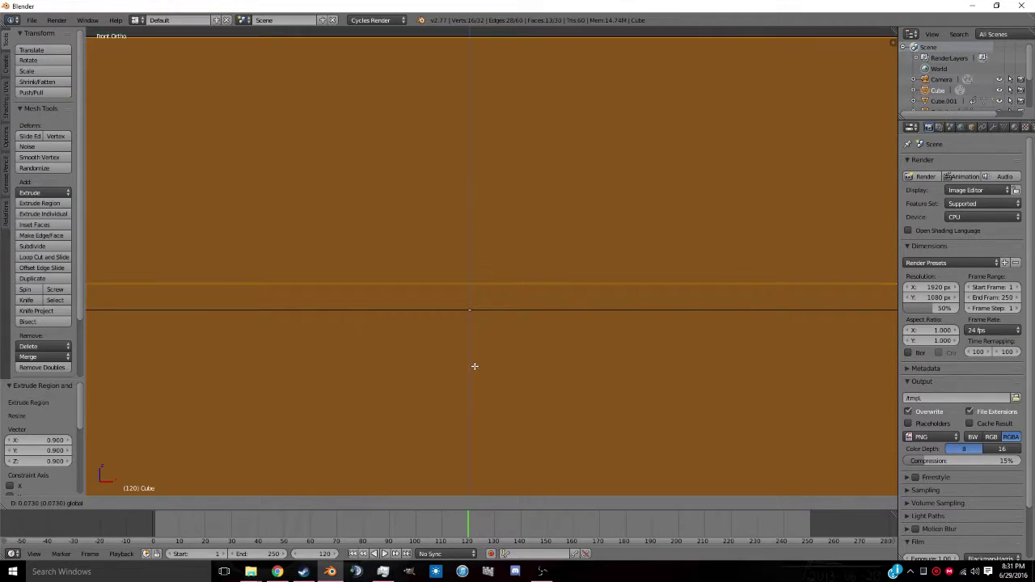
{"action": "left_click", "coordinate": [475, 360]}
{"action": "scroll", "coordinate": [485, 340], "scroll_direction": "down", "scroll_amount": 4}
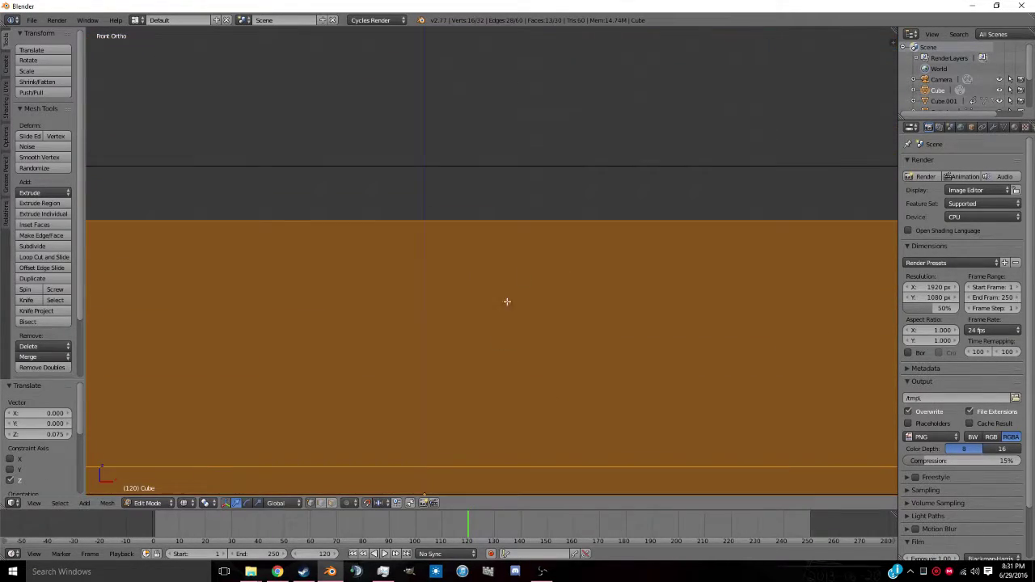
{"action": "scroll", "coordinate": [375, 258], "scroll_direction": "up", "scroll_amount": 1}
{"action": "scroll", "coordinate": [380, 258], "scroll_direction": "down", "scroll_amount": 5}
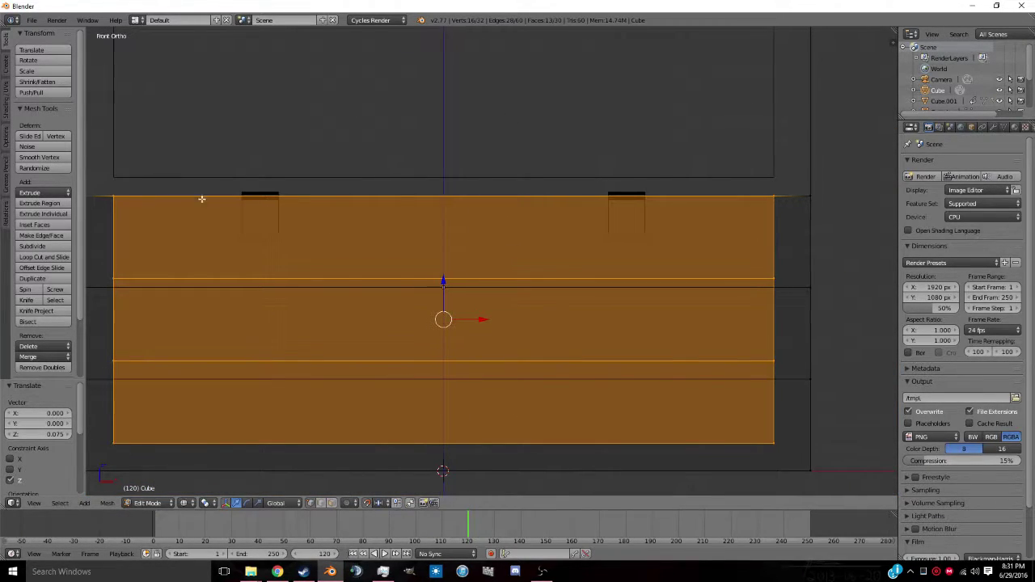
Push the inset faces down into the box body to hollow it out.
{"action": "middle_click_drag", "start_coordinate": [202, 199], "coordinate": [410, 203], "text": "shift"}
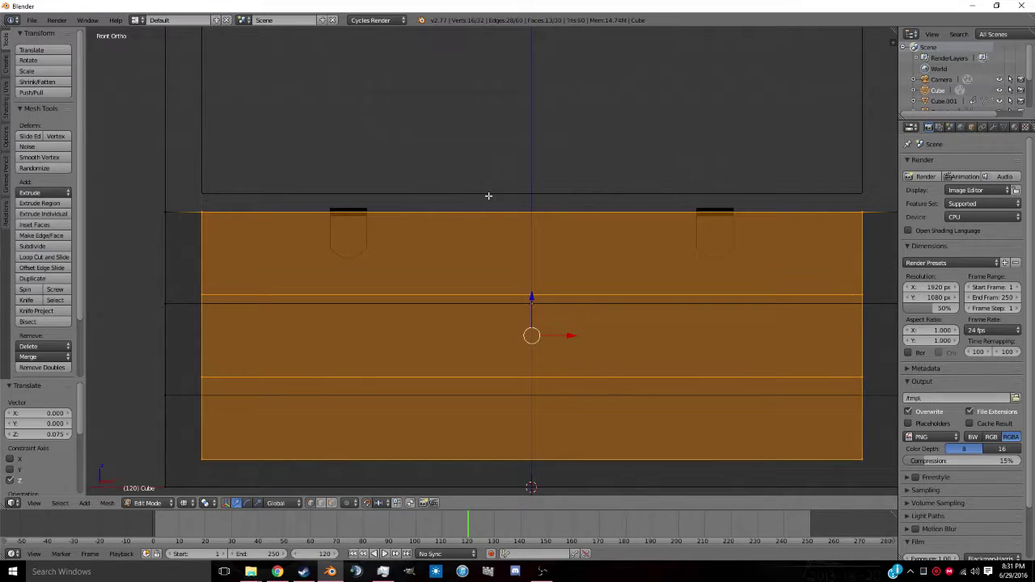
{"action": "scroll", "coordinate": [525, 228], "scroll_direction": "up", "scroll_amount": 3}
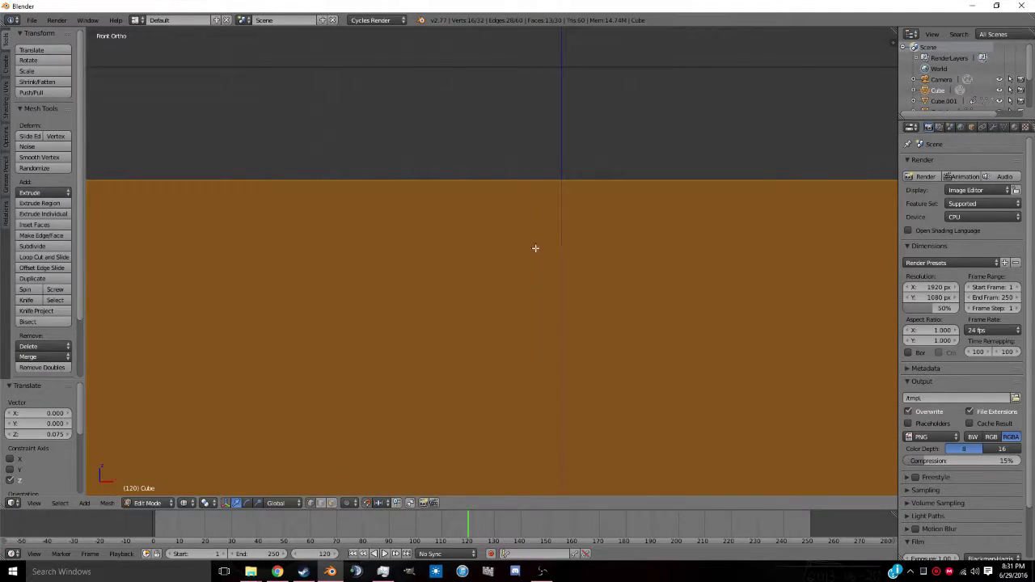
{"action": "key", "text": "g"}
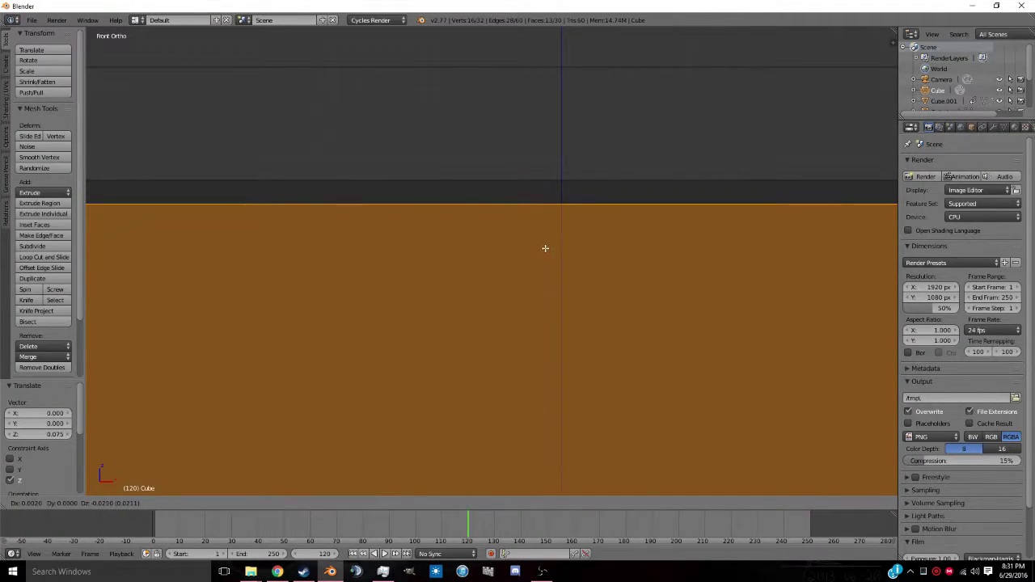
{"action": "left_click", "coordinate": [548, 486]}
{"action": "scroll", "coordinate": [528, 383], "scroll_direction": "down", "scroll_amount": 5}
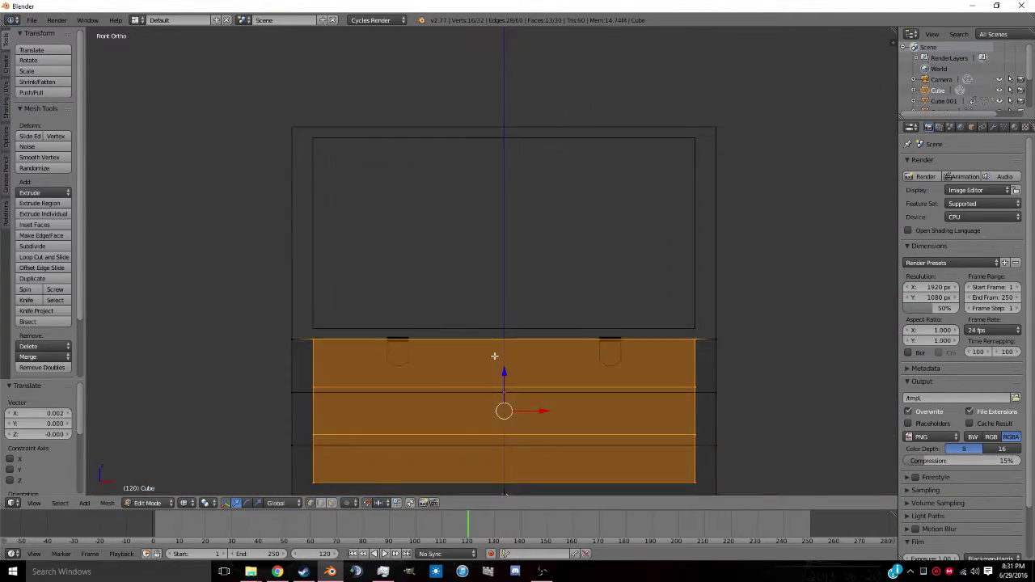
{"action": "middle_click_drag", "start_coordinate": [529, 384], "coordinate": [548, 240]}
Back in Object Mode, rewind to frame 1 and play the lid animation over the hollow box.
{"action": "key", "text": "Tab"}
{"action": "key", "text": "shift+Left"}
{"action": "key", "text": "alt+a"}
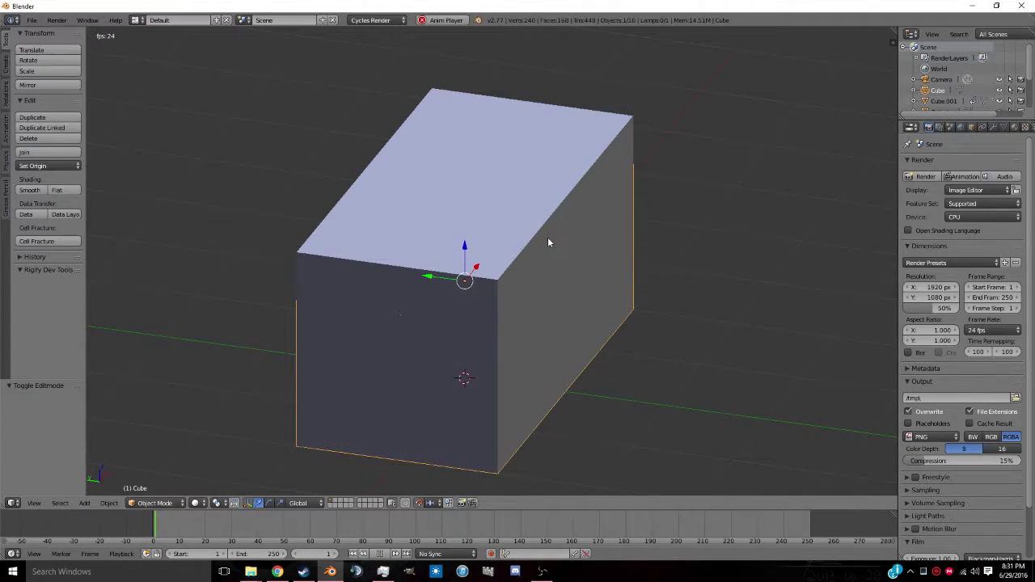
{"action": "middle_click_drag", "start_coordinate": [398, 287], "coordinate": [335, 282]}
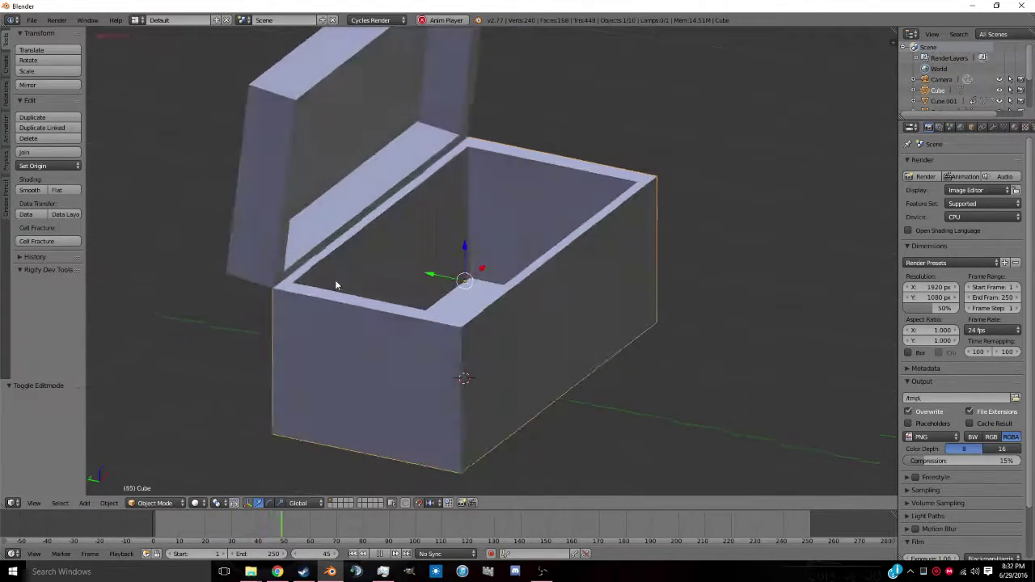
{"action": "middle_click_drag", "start_coordinate": [422, 362], "coordinate": [450, 345]}
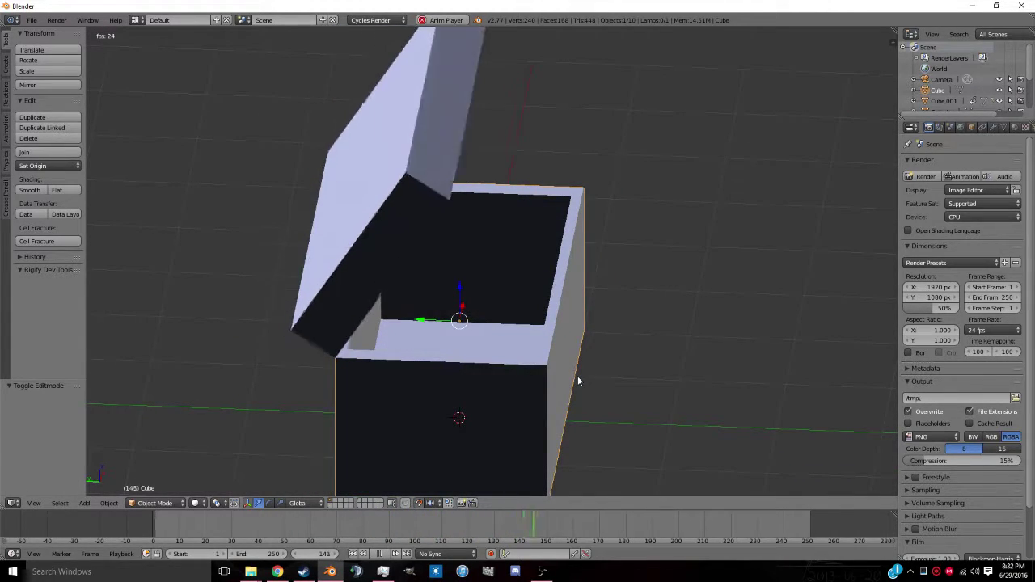
Stop playback at frame 1 and add two lengthwise loop cuts to the lid Cube.001.
{"action": "key", "text": "alt+a"}
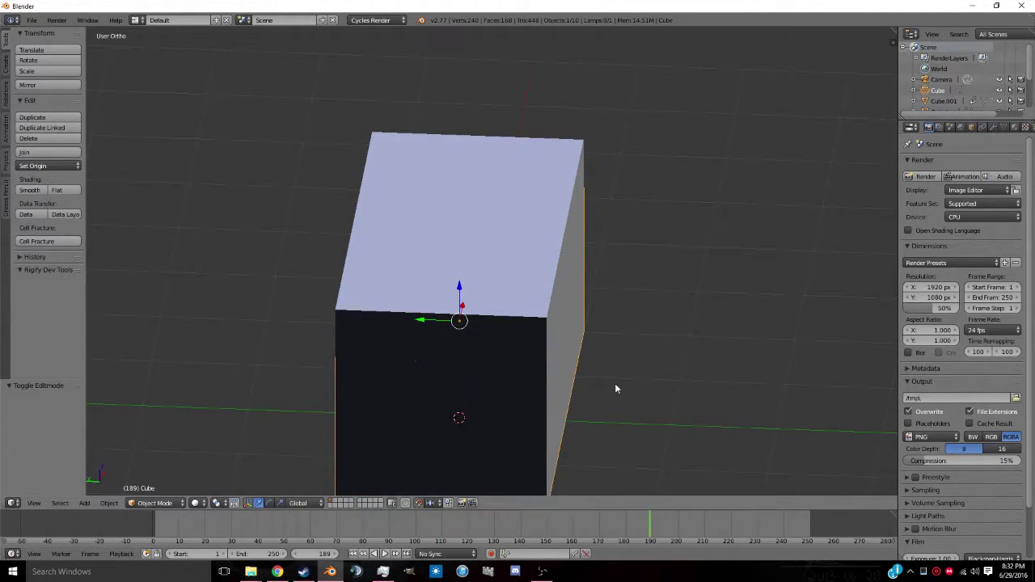
{"action": "key", "text": "shift+Left"}
{"action": "right_click", "coordinate": [471, 323]}
{"action": "key", "text": "Tab"}
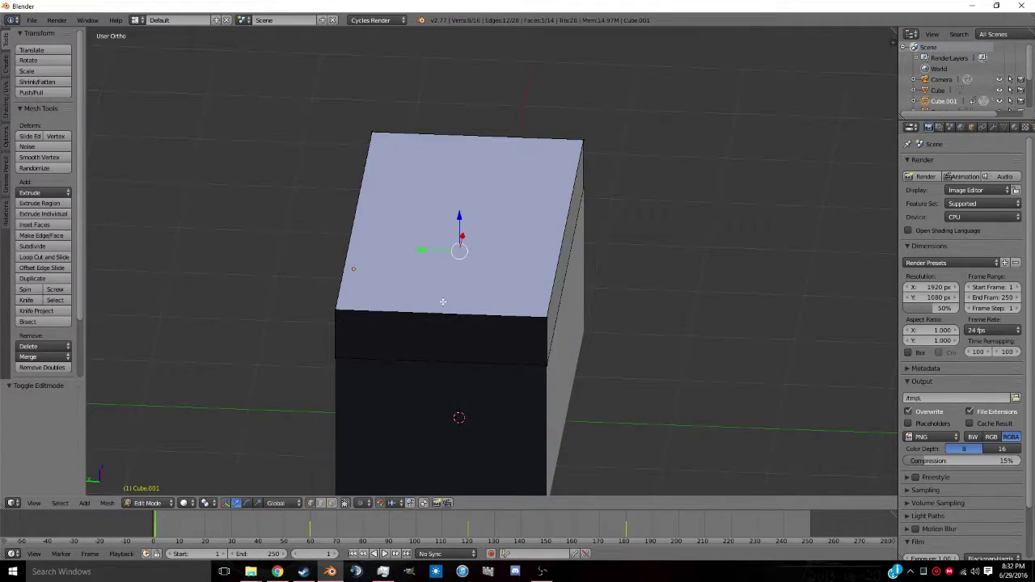
{"action": "key", "text": "ctrl+r"}
{"action": "scroll", "coordinate": [458, 305], "scroll_direction": "up", "scroll_amount": 1}
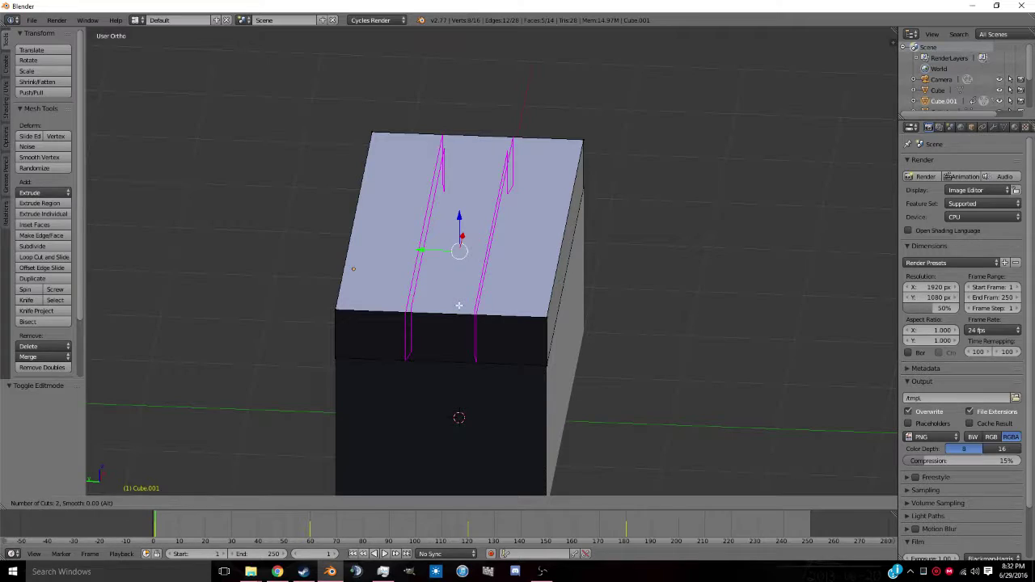
{"action": "left_click", "coordinate": [459, 305]}
Switch to face selection and select only the lid's middle top face.
{"action": "right_click", "coordinate": [459, 306]}
{"action": "key", "text": "ctrl+Tab"}
{"action": "key", "text": "Down"}
{"action": "key", "text": "Down"}
{"action": "key", "text": "Return"}
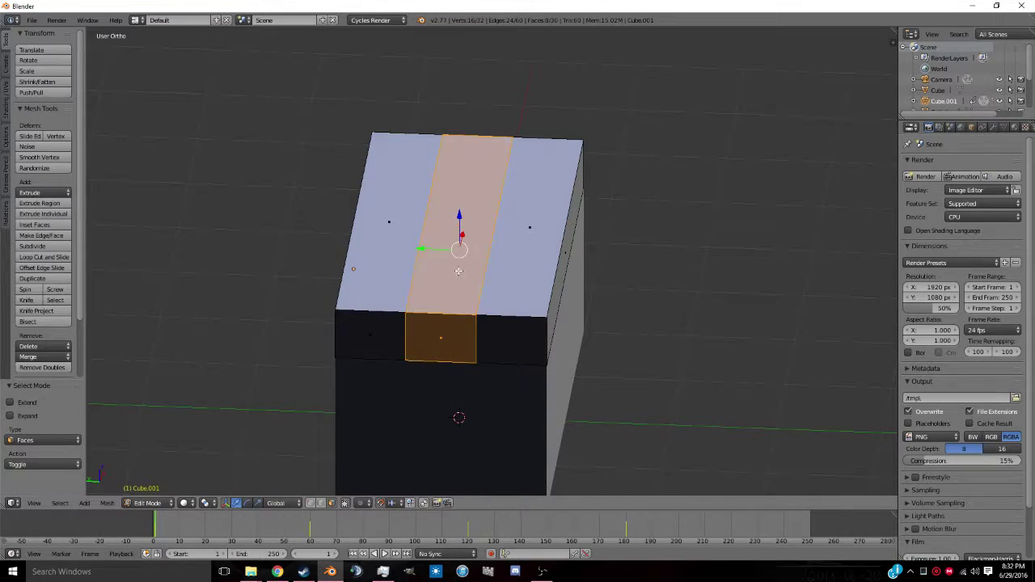
{"action": "right_click", "coordinate": [458, 271]}
Raise the middle top face 0.5 on Z into a peak, then inspect it in wireframe.
{"action": "key", "text": "KP_3"}
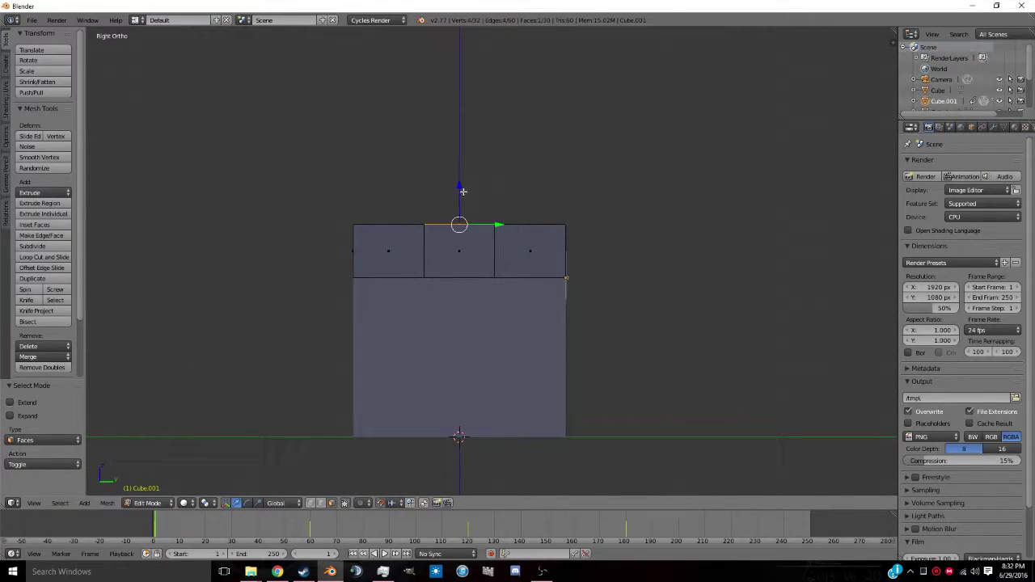
{"action": "left_click_drag", "start_coordinate": [462, 191], "coordinate": [462, 142]}
{"action": "middle_click_drag", "start_coordinate": [461, 142], "coordinate": [468, 220]}
{"action": "key", "text": "z"}
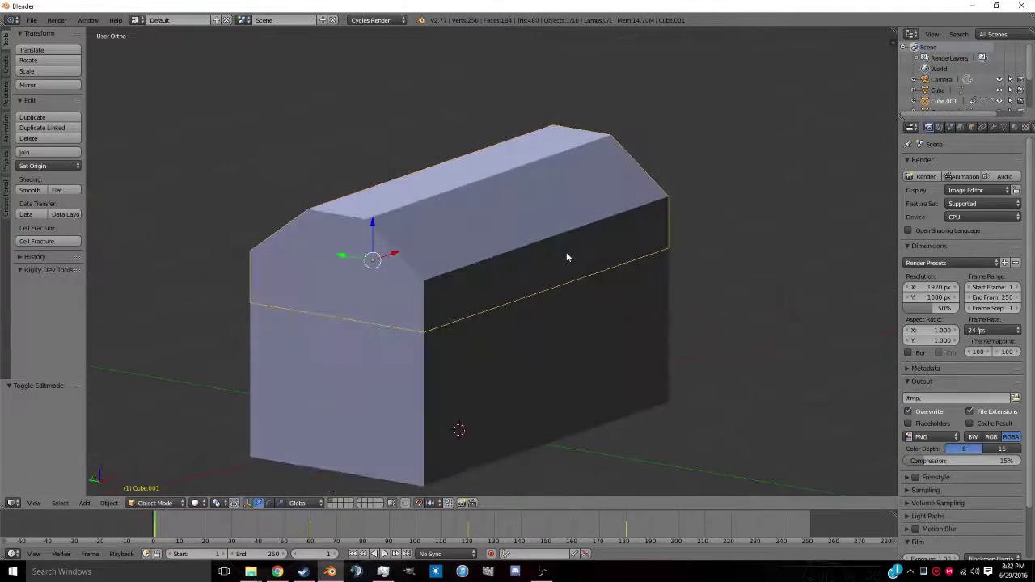
{"action": "key", "text": "alt+a"}
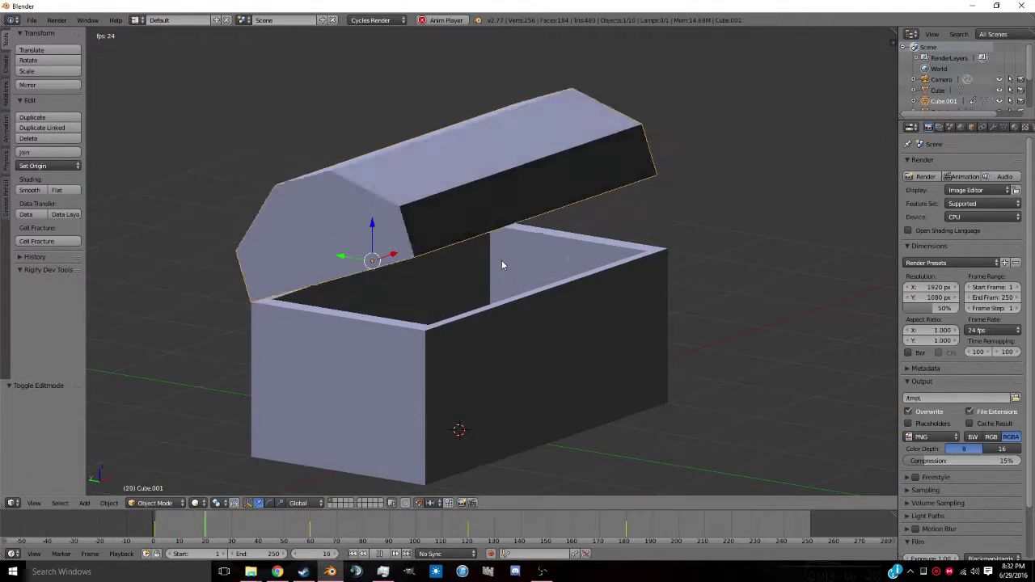
{"action": "key", "text": "alt+a"}
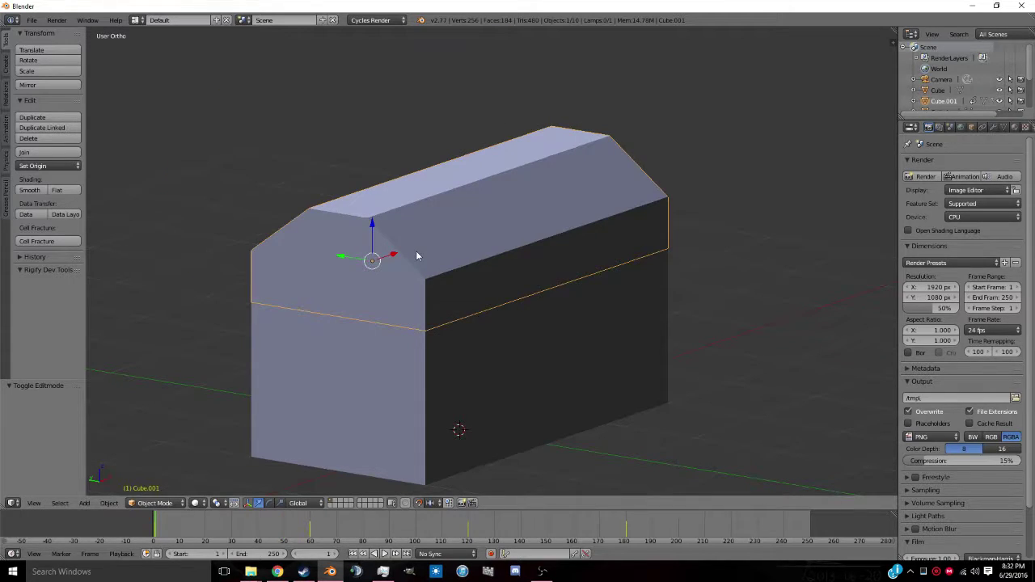
{"action": "middle_click_drag", "start_coordinate": [416, 251], "coordinate": [391, 269]}
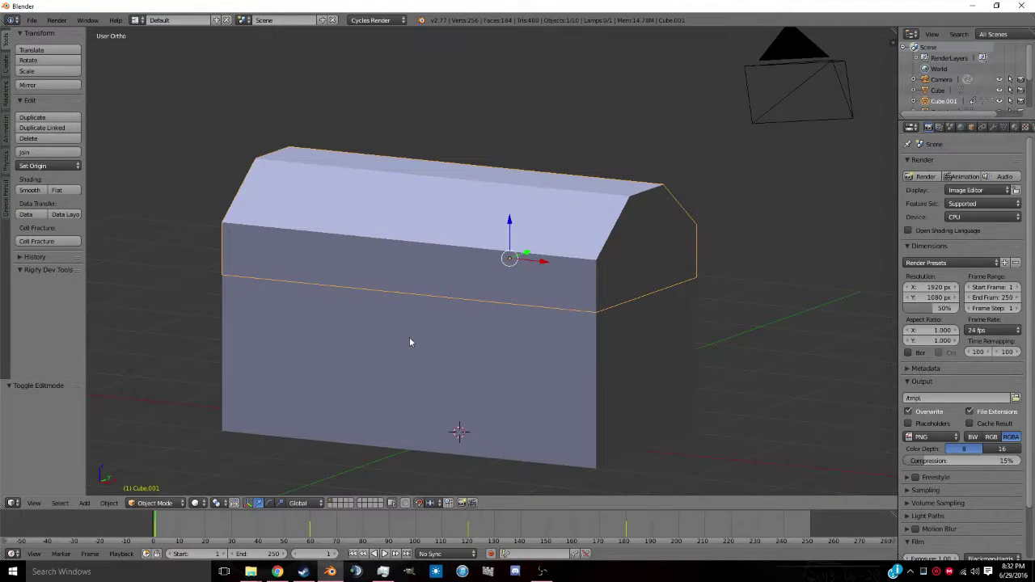
{"action": "middle_click_drag", "start_coordinate": [409, 342], "coordinate": [543, 339]}
{"action": "scroll", "coordinate": [459, 346], "scroll_direction": "down", "scroll_amount": 3}
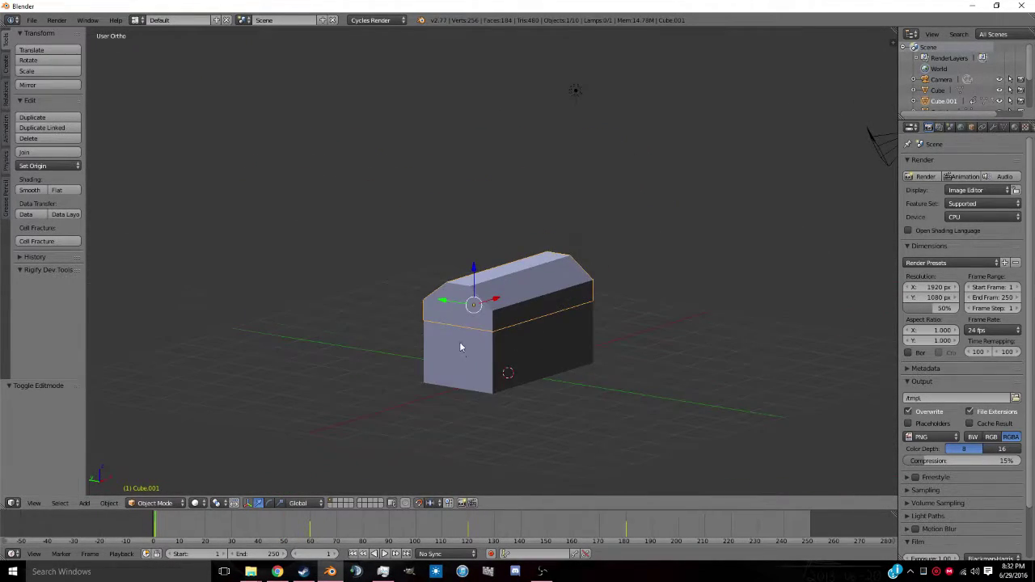
{"action": "middle_click_drag", "start_coordinate": [460, 346], "coordinate": [565, 335]}
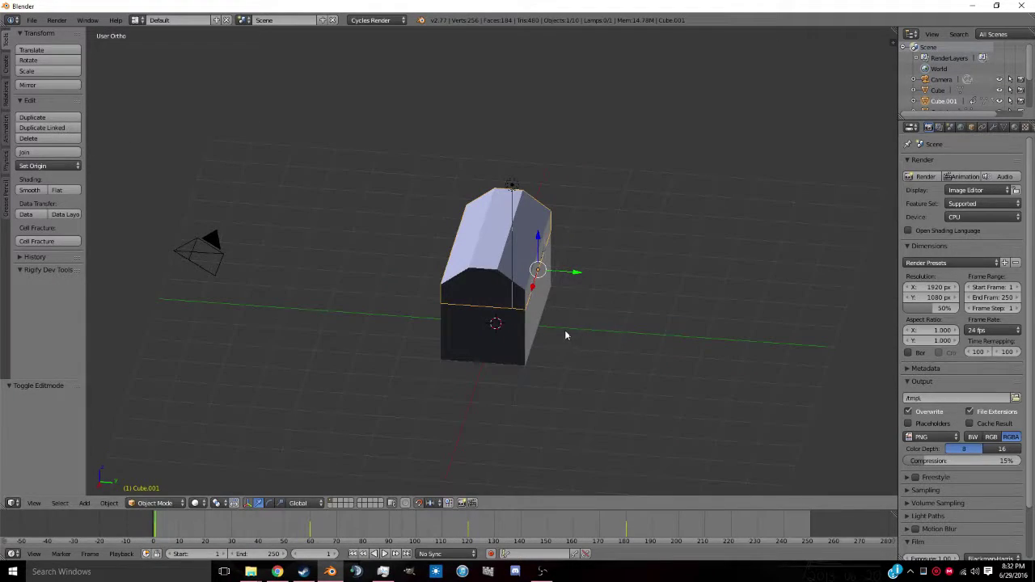